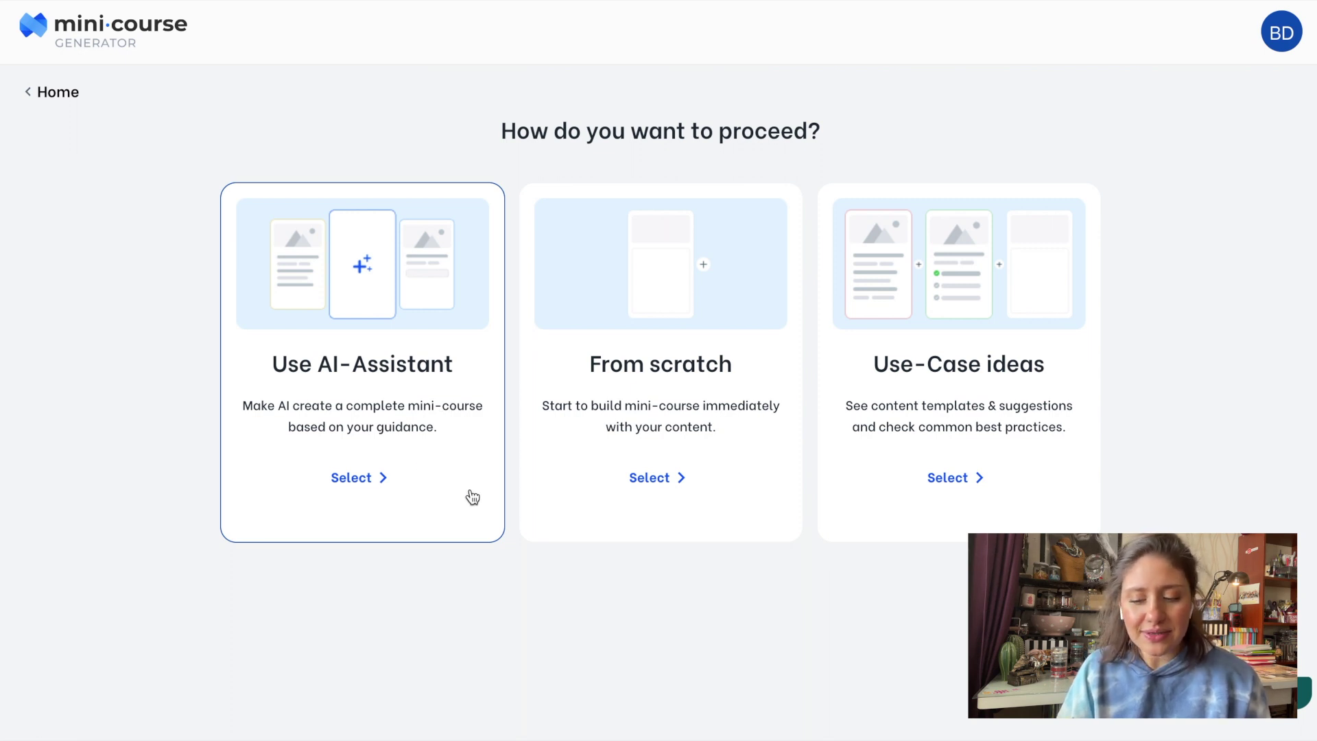
# Choose to build the new mini-course from scratch.
pyautogui.click(579, 528)
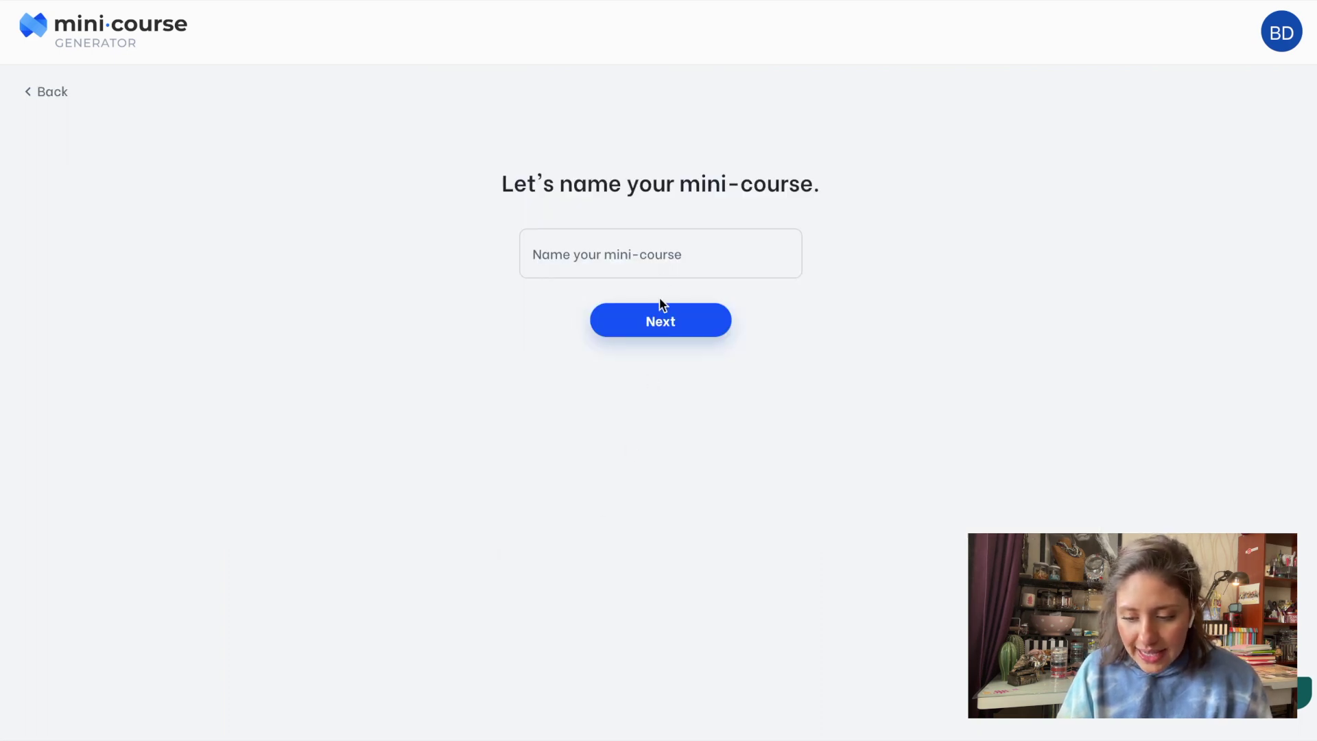
# Name the mini-course '3 Tips for Organic Growth on LinkedIn!' and create it.
pyautogui.click(662, 254)
pyautogui.write('3')
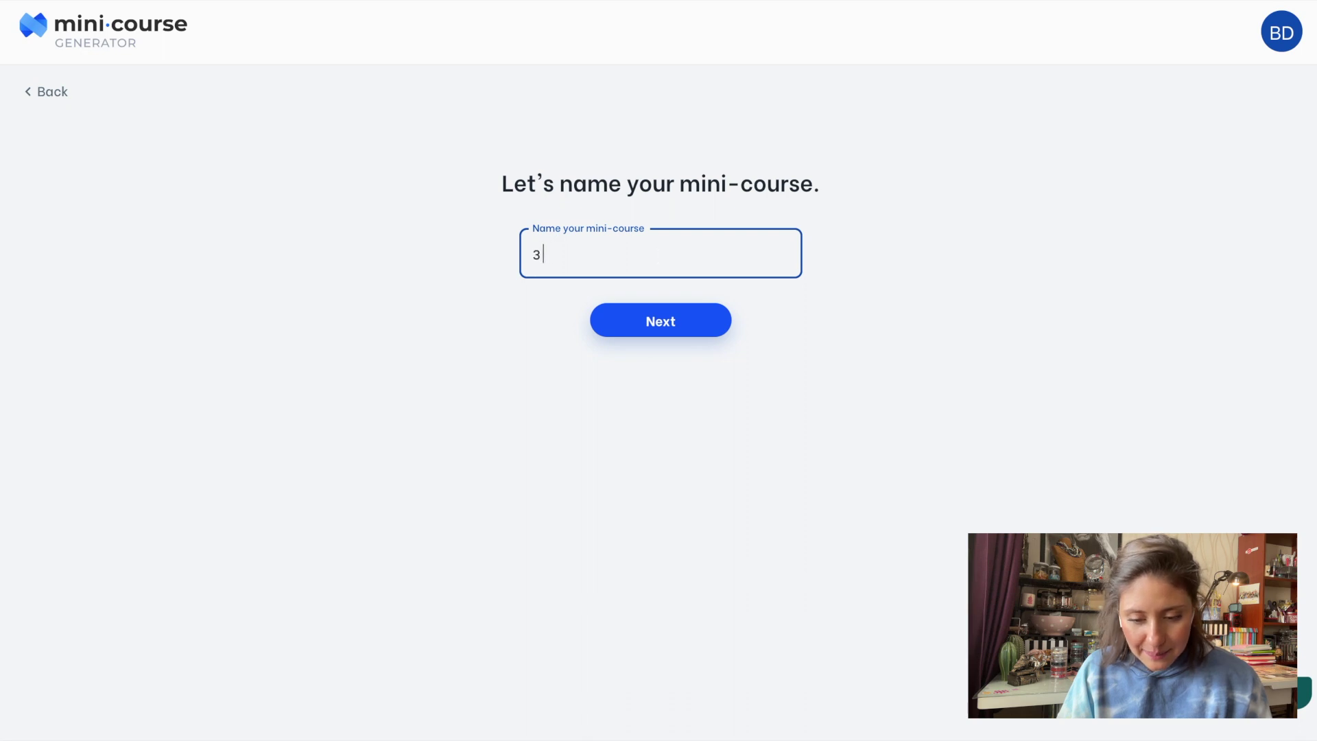
pyautogui.write(' Tips for Organic Growth on LinkedIn!')
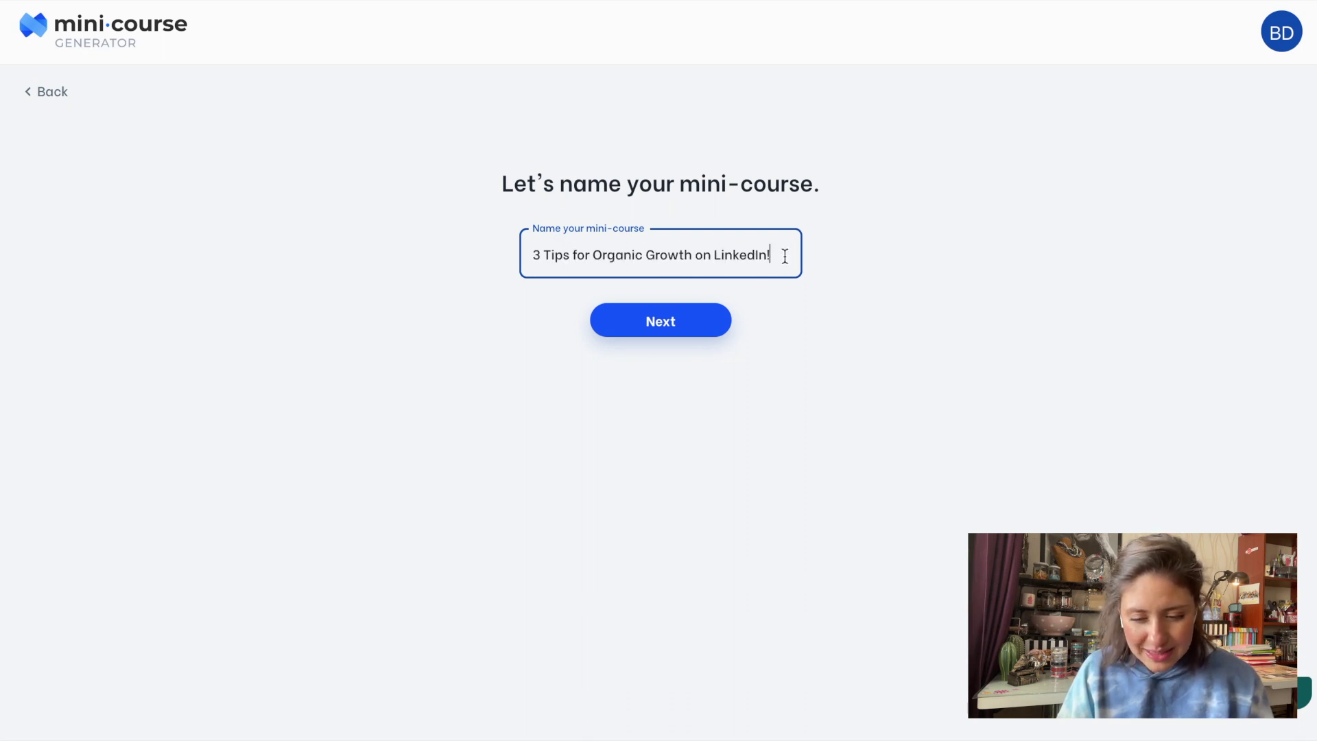
pyautogui.click(707, 331)
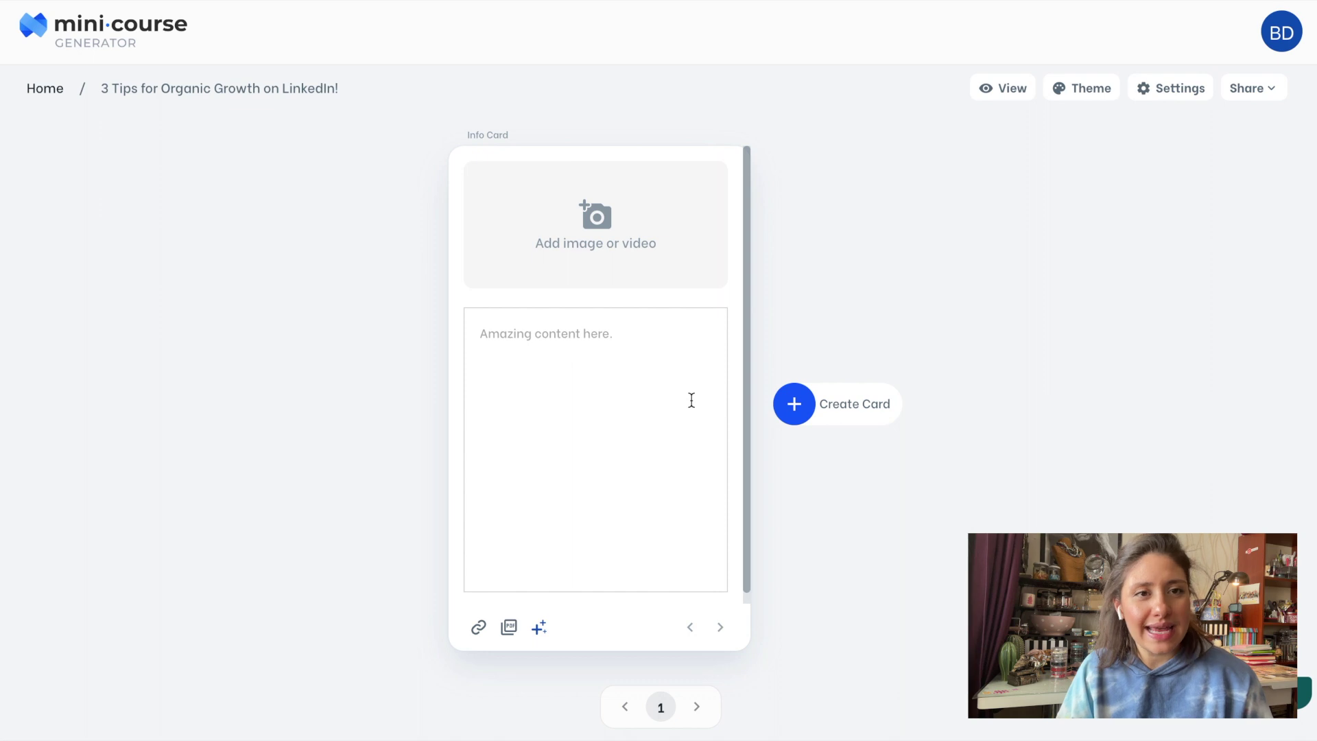
# Write 'What are the 3 tips for growing organically on LinkedIn?' in card one and insert the first AI answer.
pyautogui.click(670, 364)
pyautogui.write('What are the 3 tips for ')
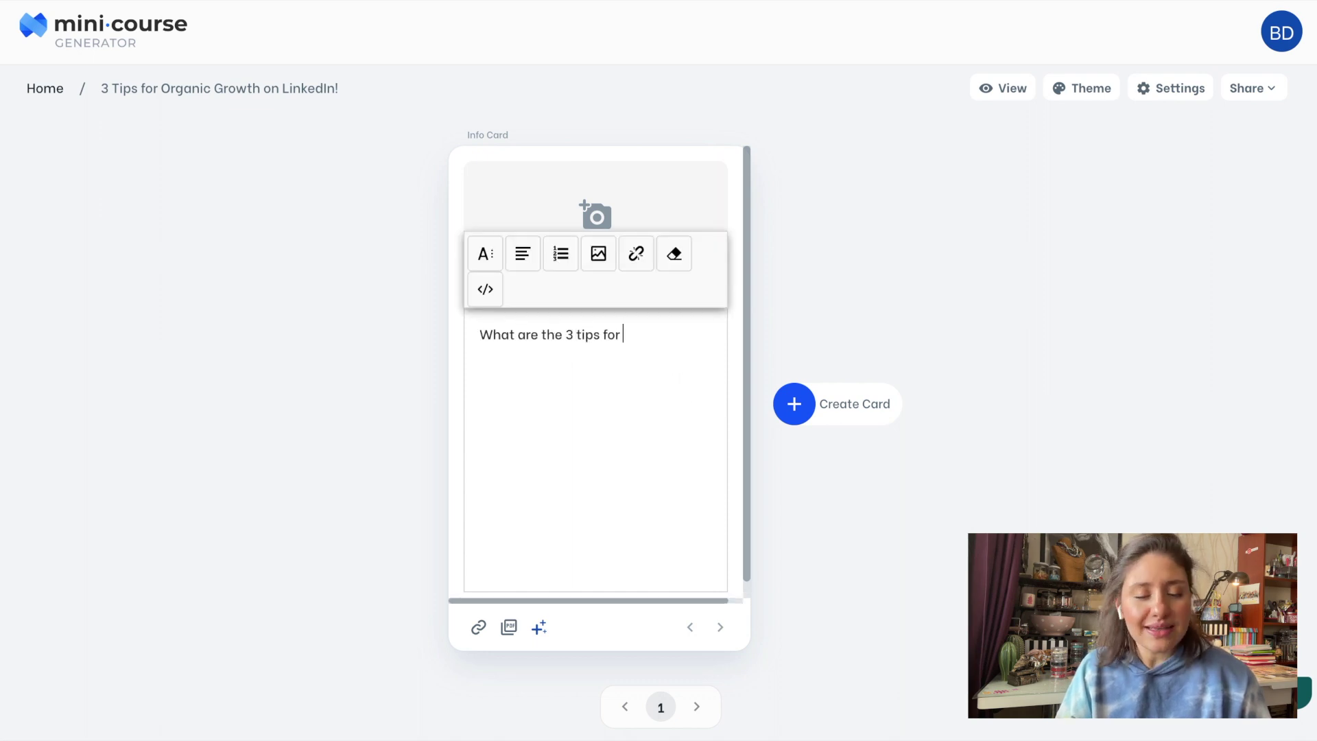
pyautogui.write('growing organically on LinkedIn?')
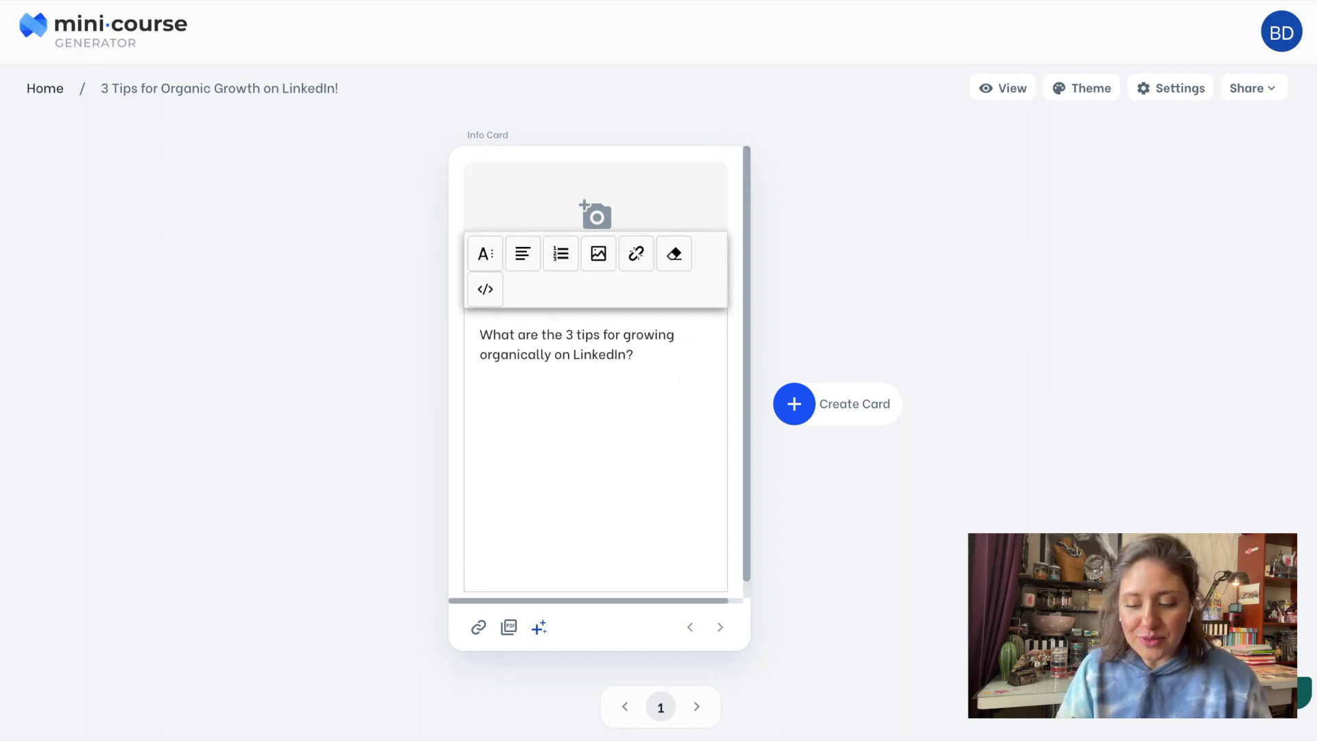
pyautogui.write('+++')
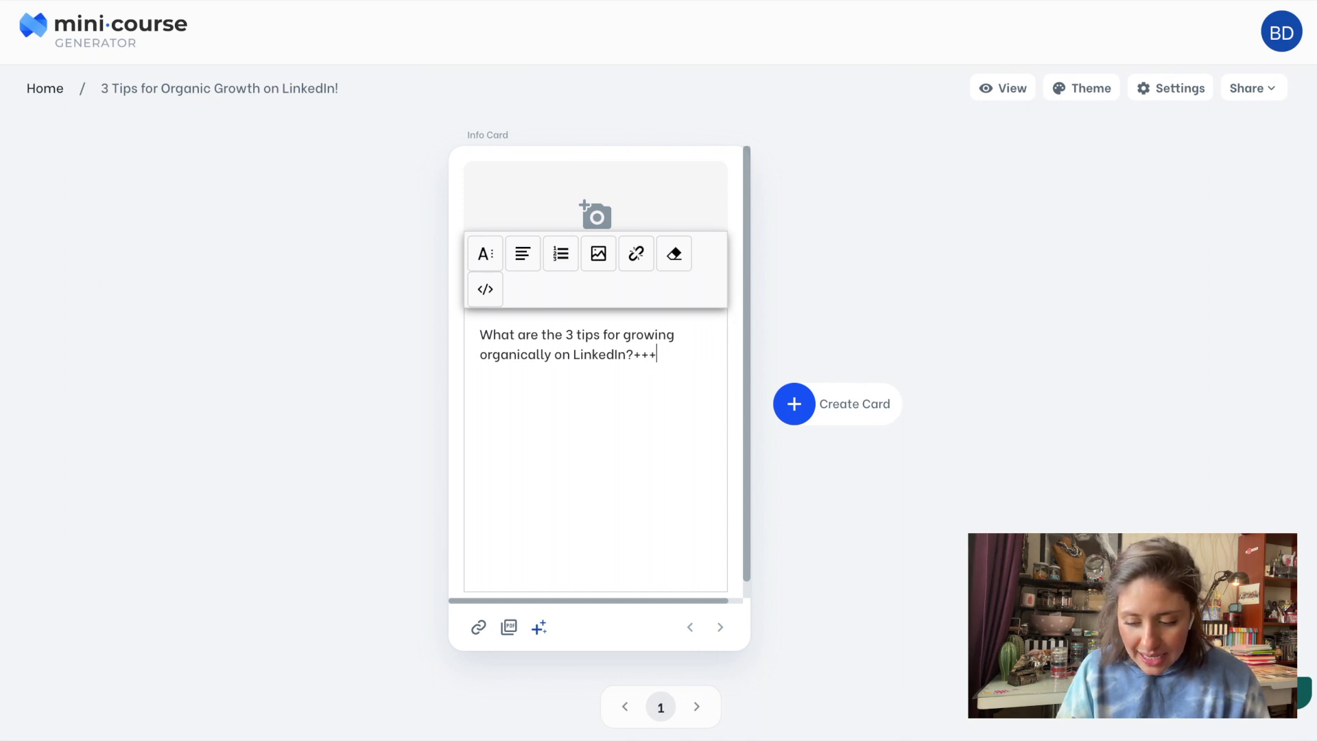
pyautogui.press('Return')
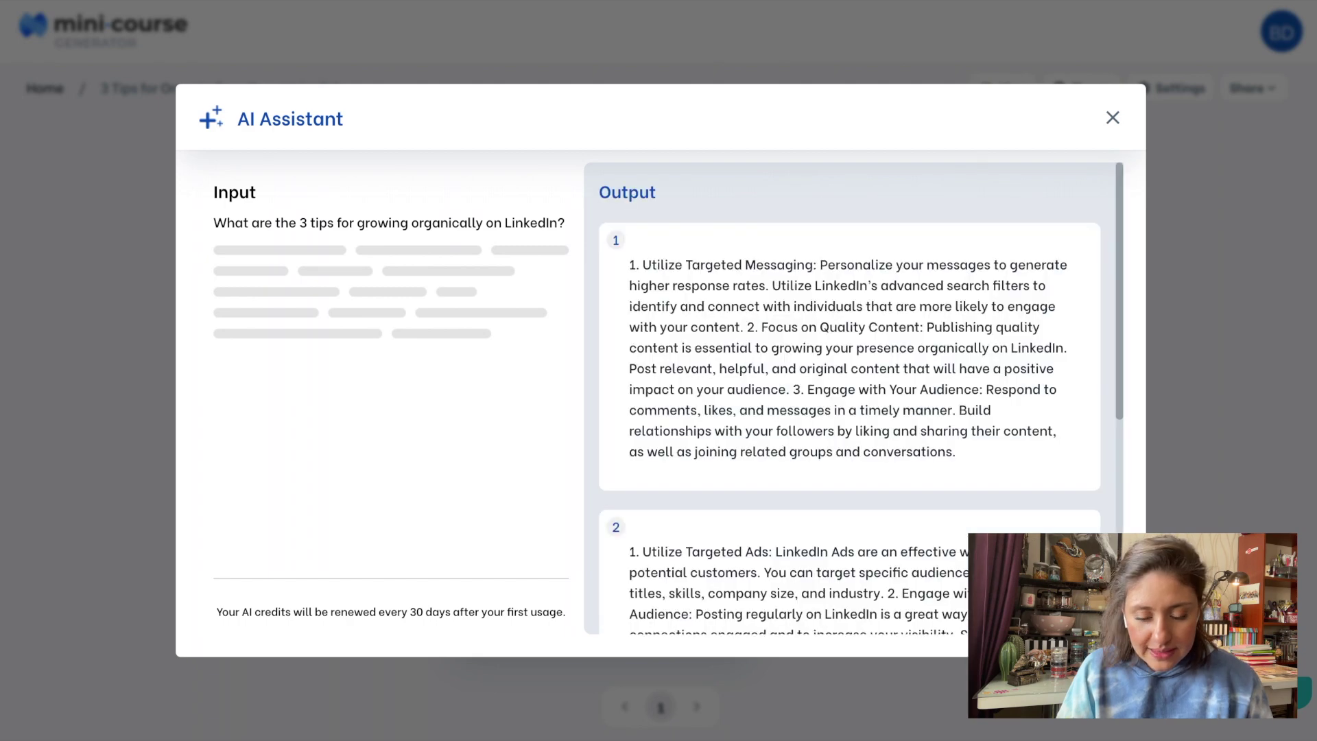
pyautogui.scroll(-6, 848, 507)
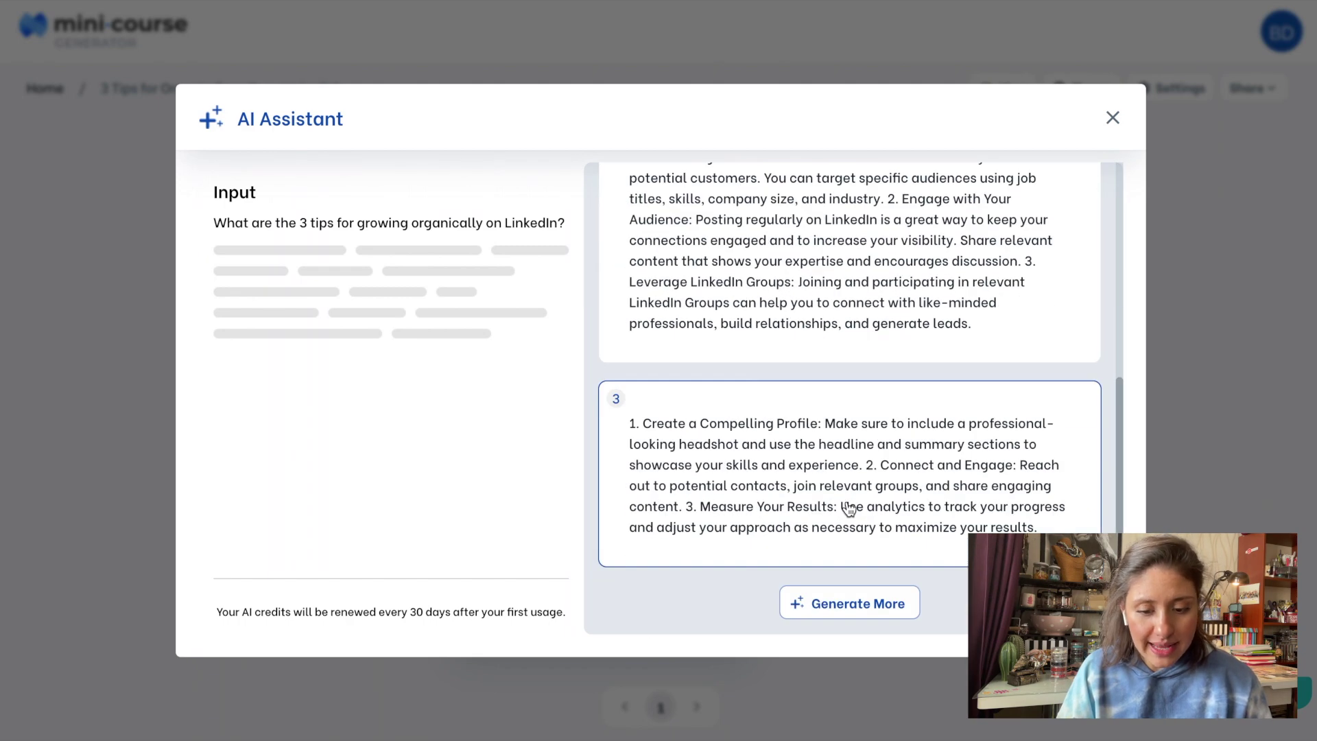
pyautogui.scroll(6, 926, 508)
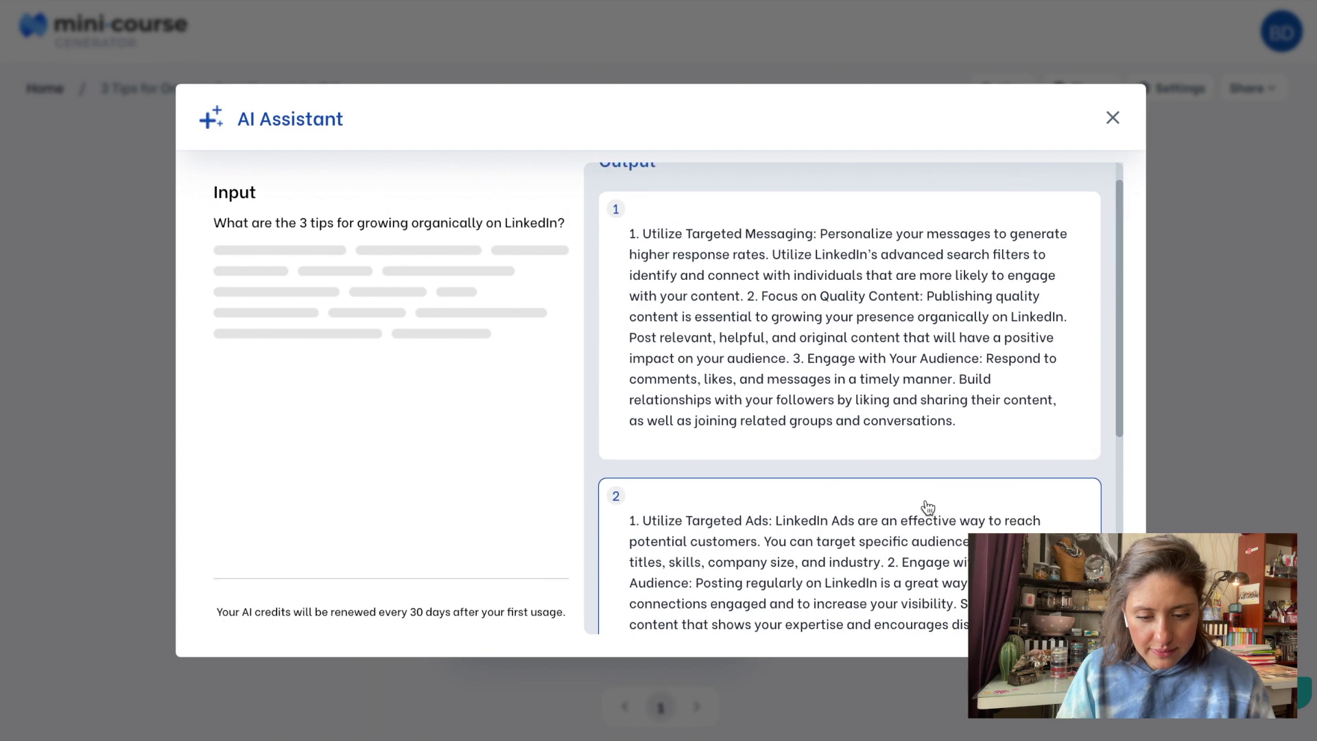
pyautogui.click(928, 502)
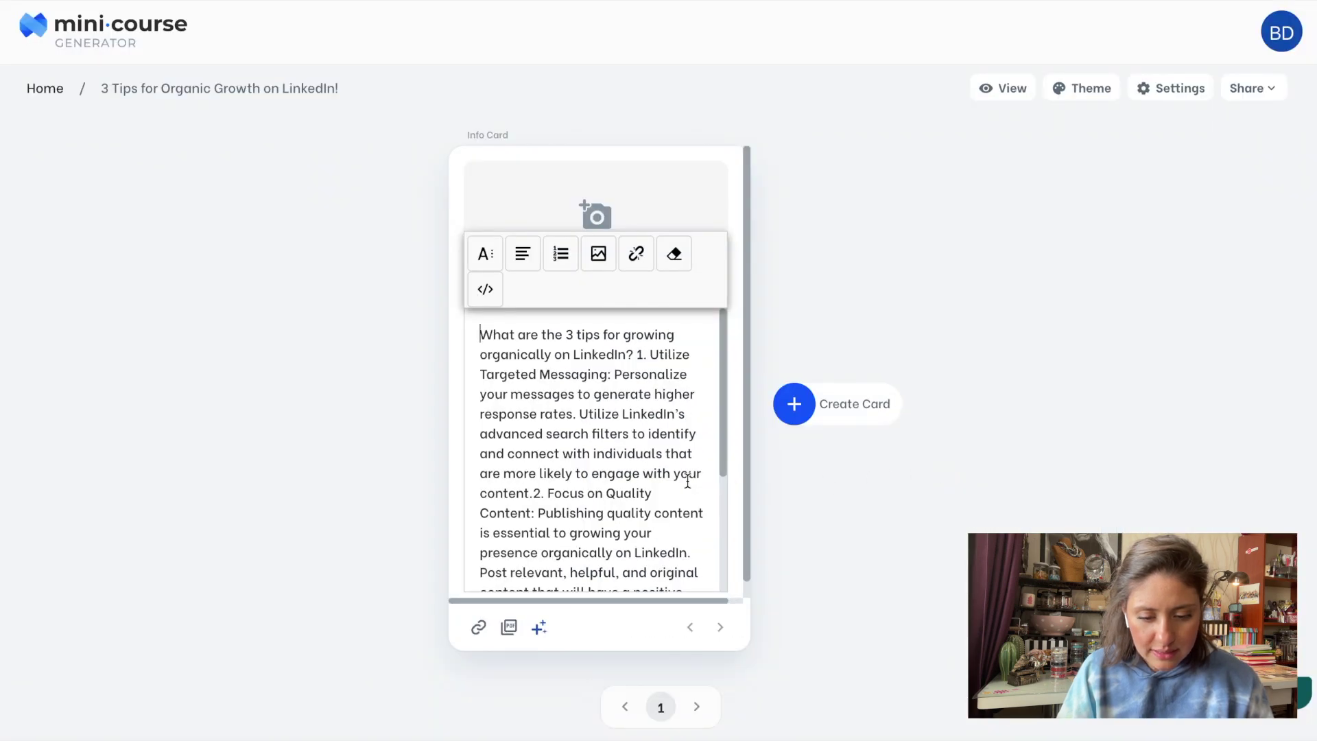
pyautogui.click(802, 511)
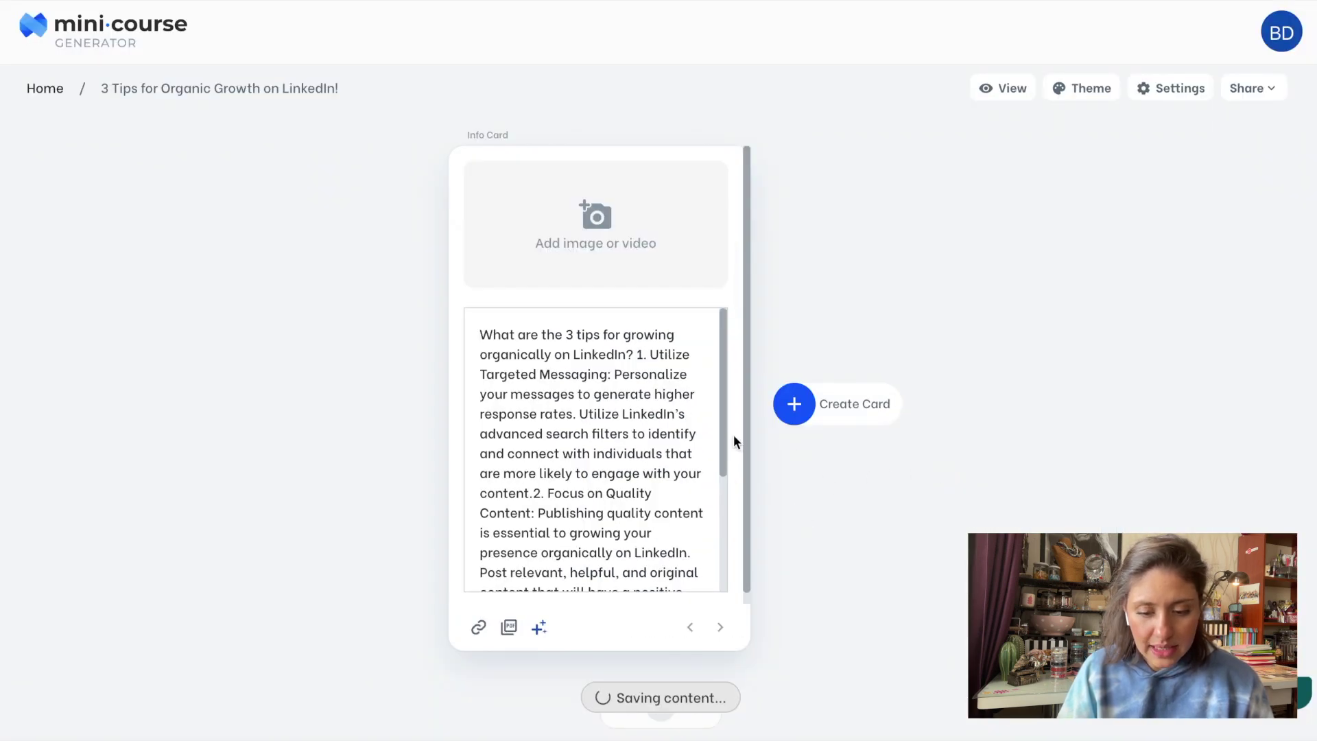
# Add an Information/Knowledge card and select the first tip's text in card one.
pyautogui.click(795, 409)
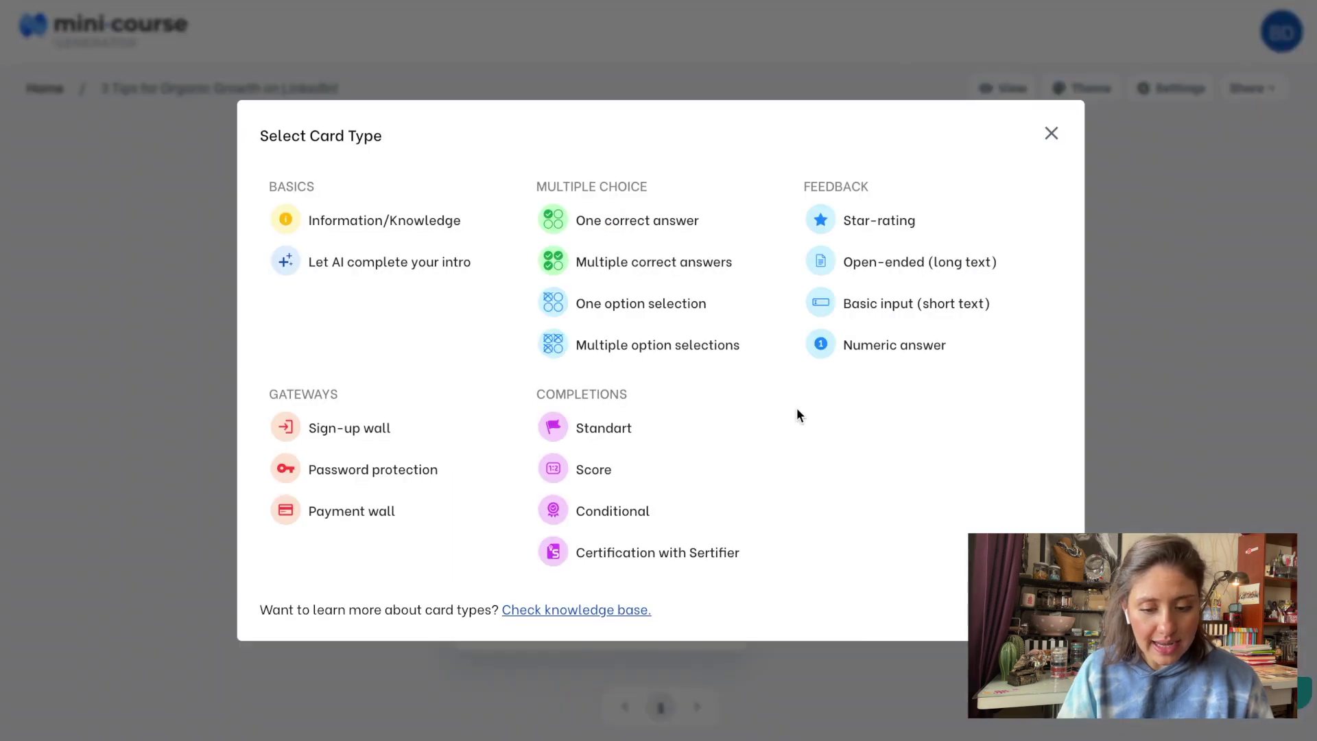
pyautogui.click(490, 231)
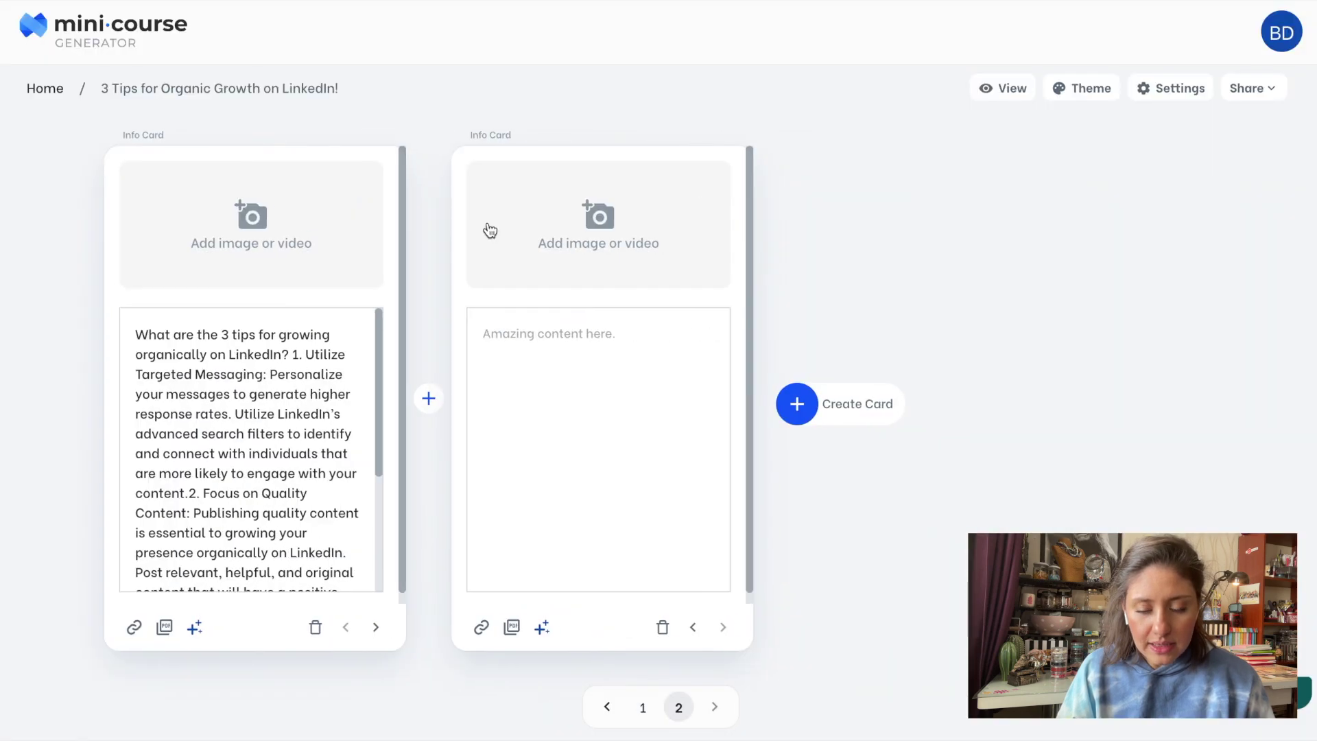
pyautogui.click(293, 354)
pyautogui.moveTo(292, 354); pyautogui.dragTo(190, 489)
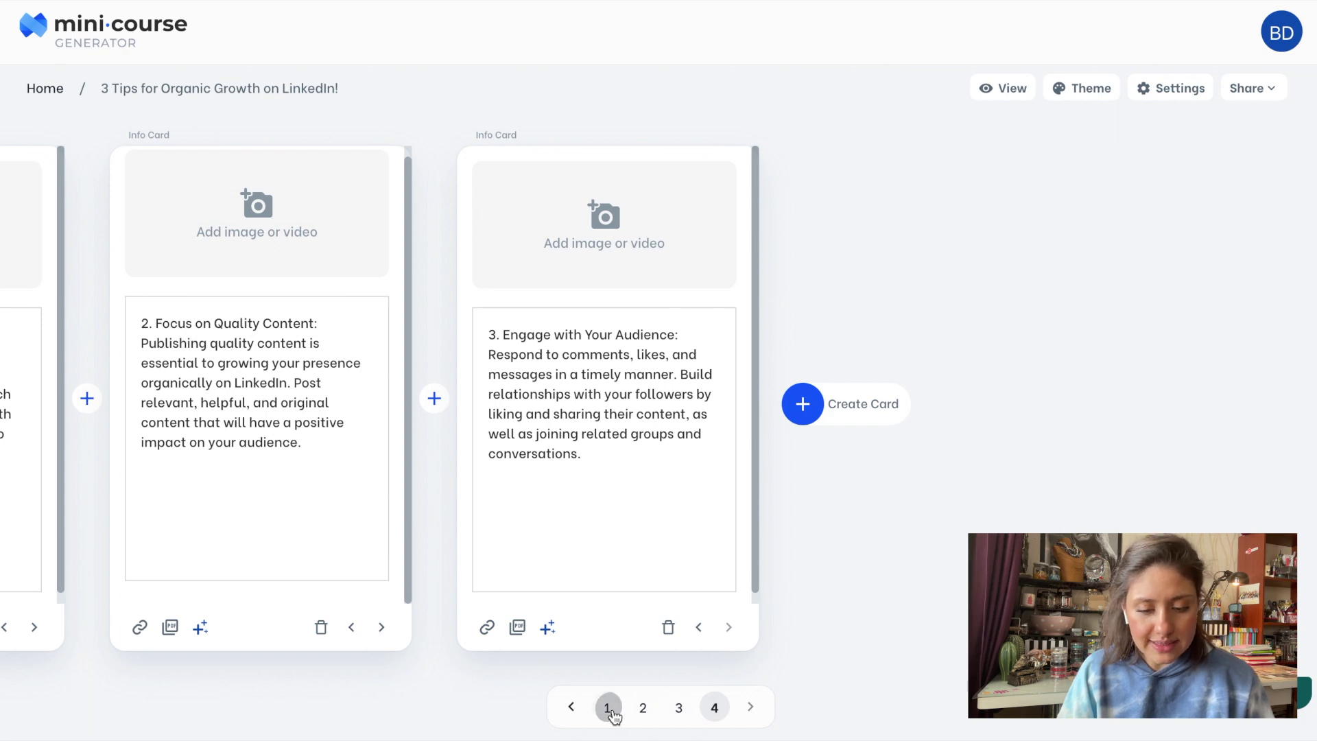
pyautogui.click(608, 709)
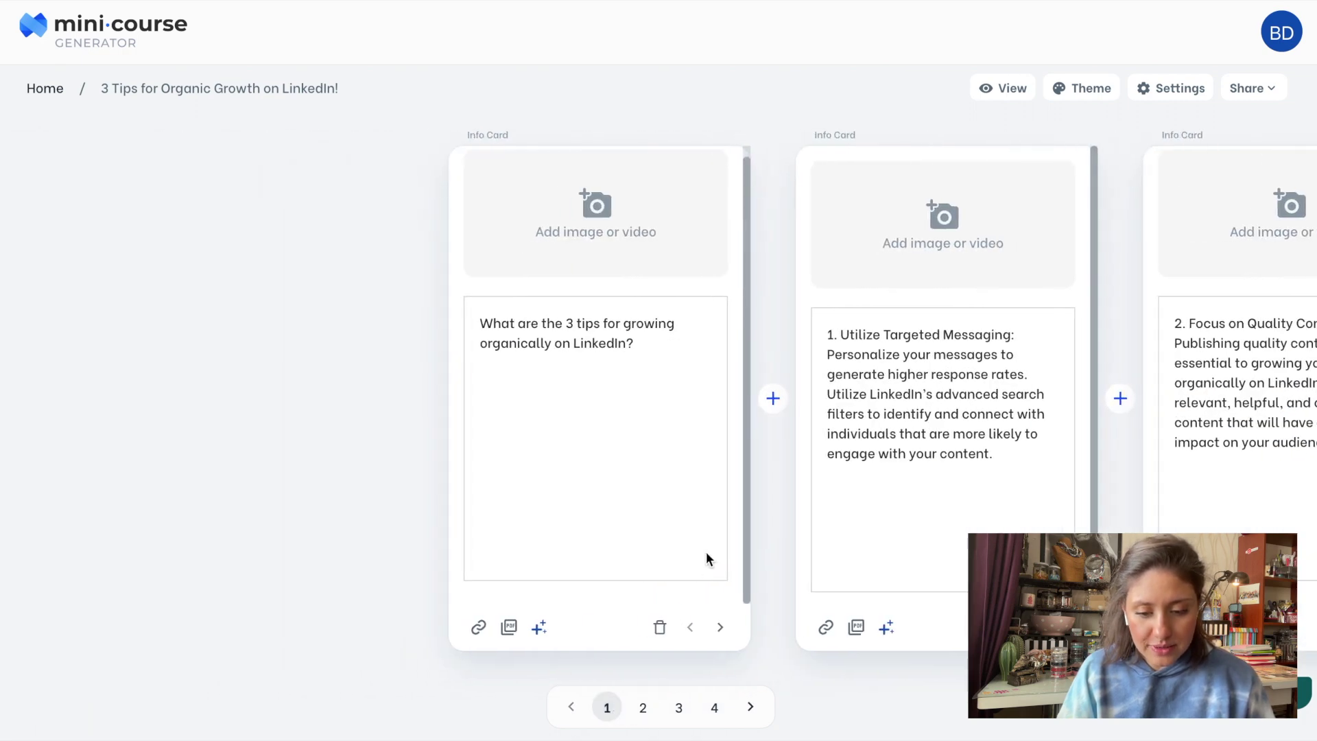
# Replace card one's question with 'Having an effective & strong LinkedIn profile is very important for solopreneurs.' plus AI suggestion 3.
pyautogui.click(680, 361)
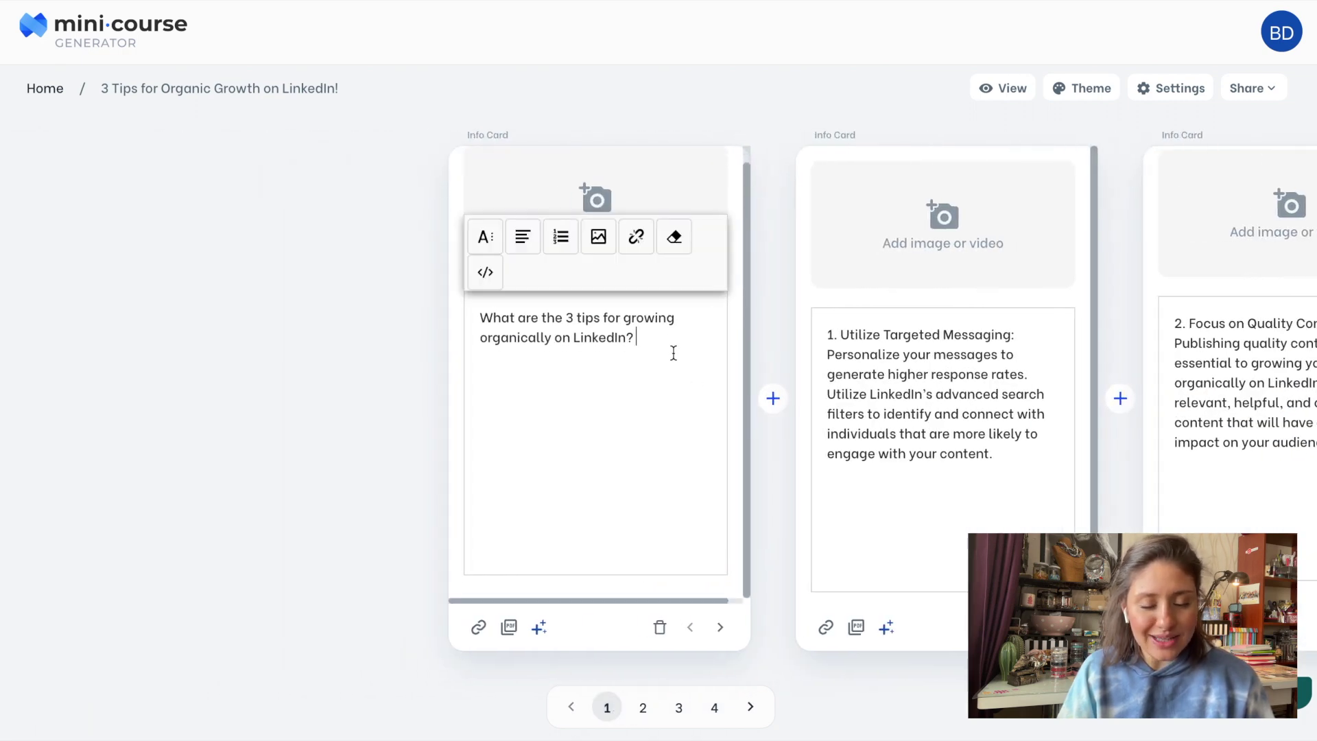
pyautogui.tripleClick(673, 351)
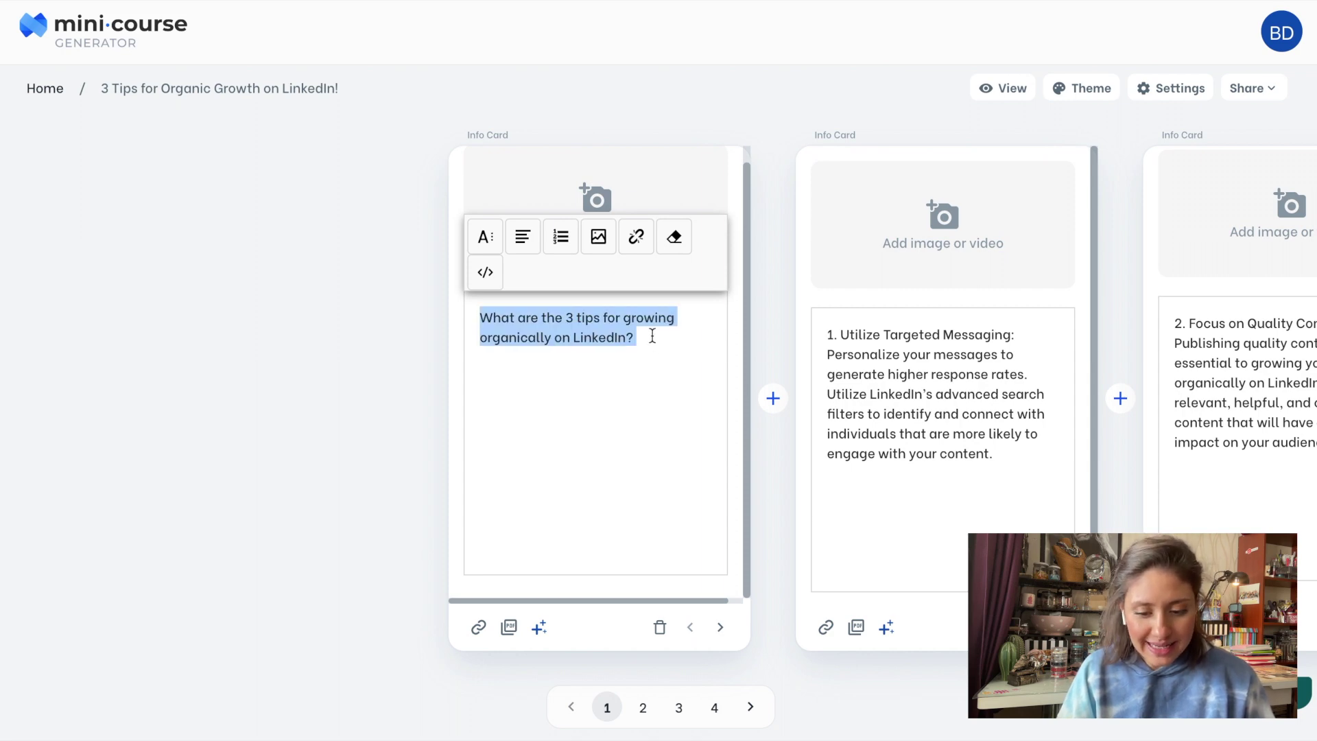
pyautogui.write('Havi')
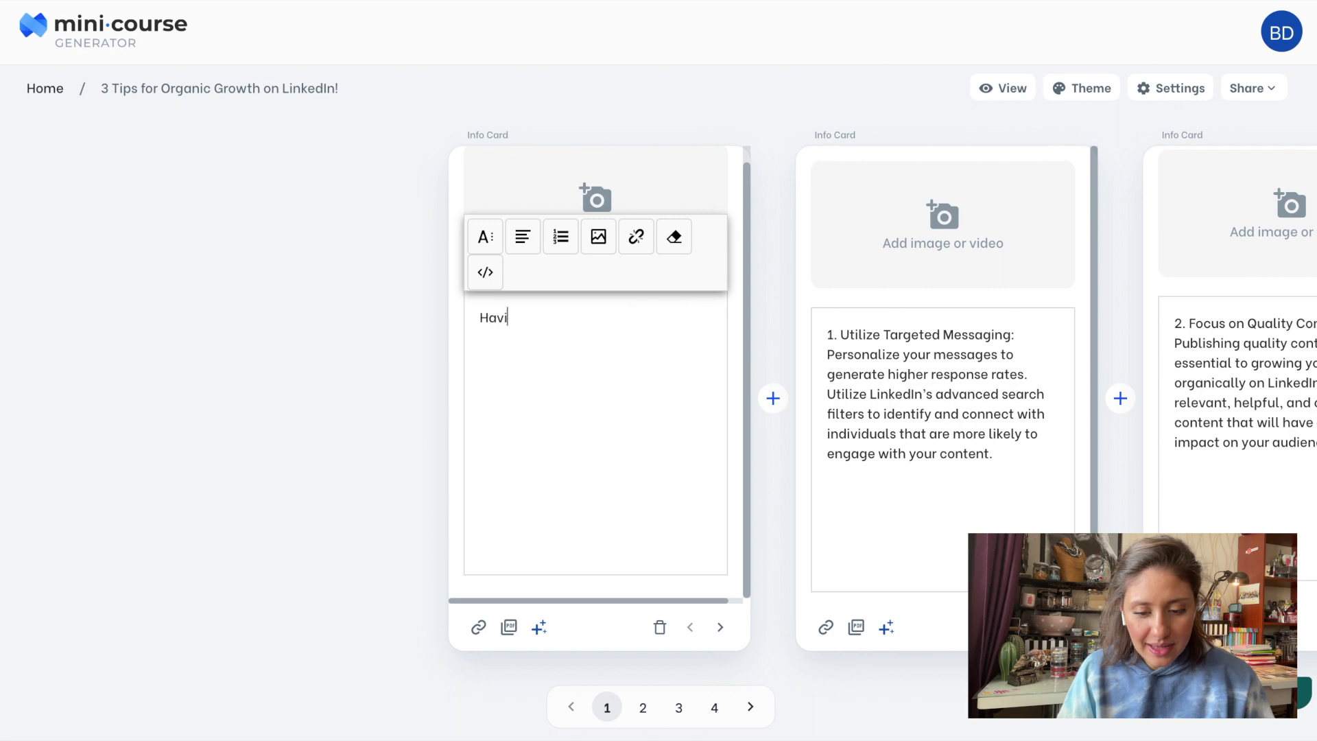
pyautogui.write('ng an effective & stro')
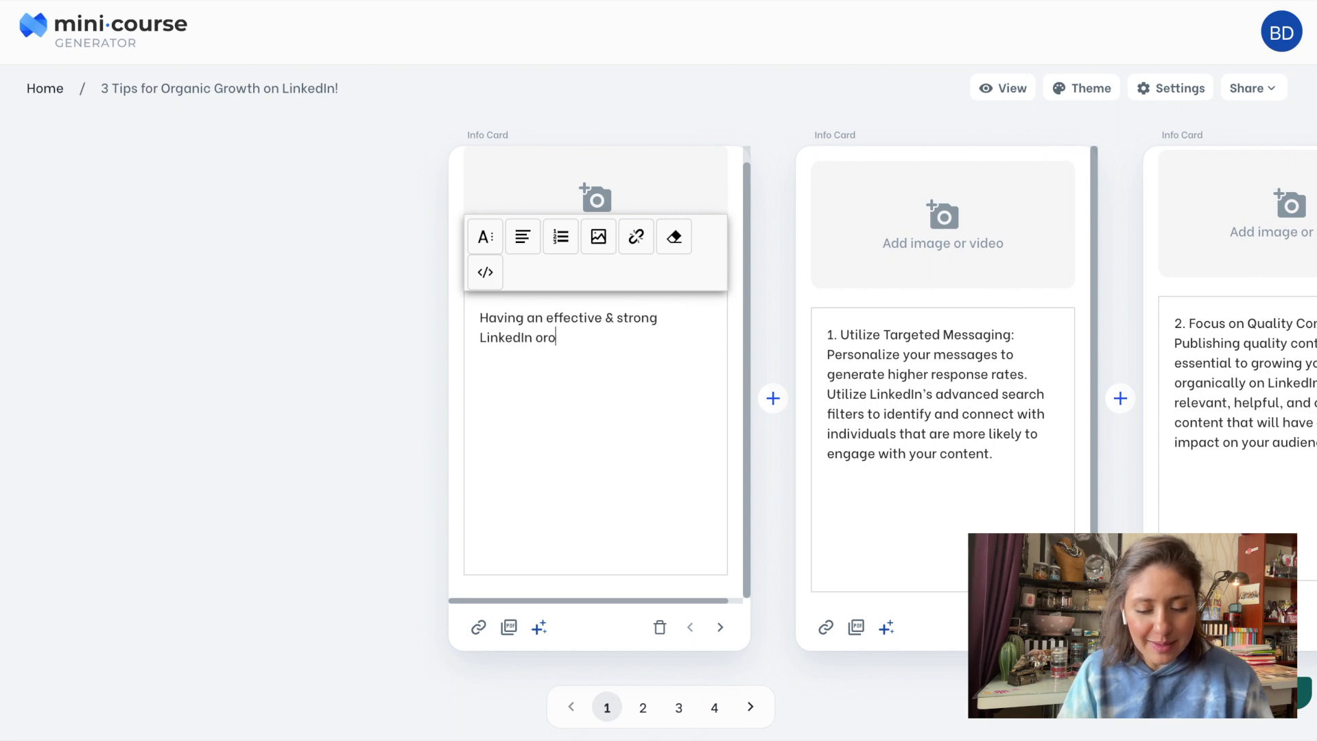
pyautogui.write('ng LinkedIn profile is very important for solopreneurs.+++')
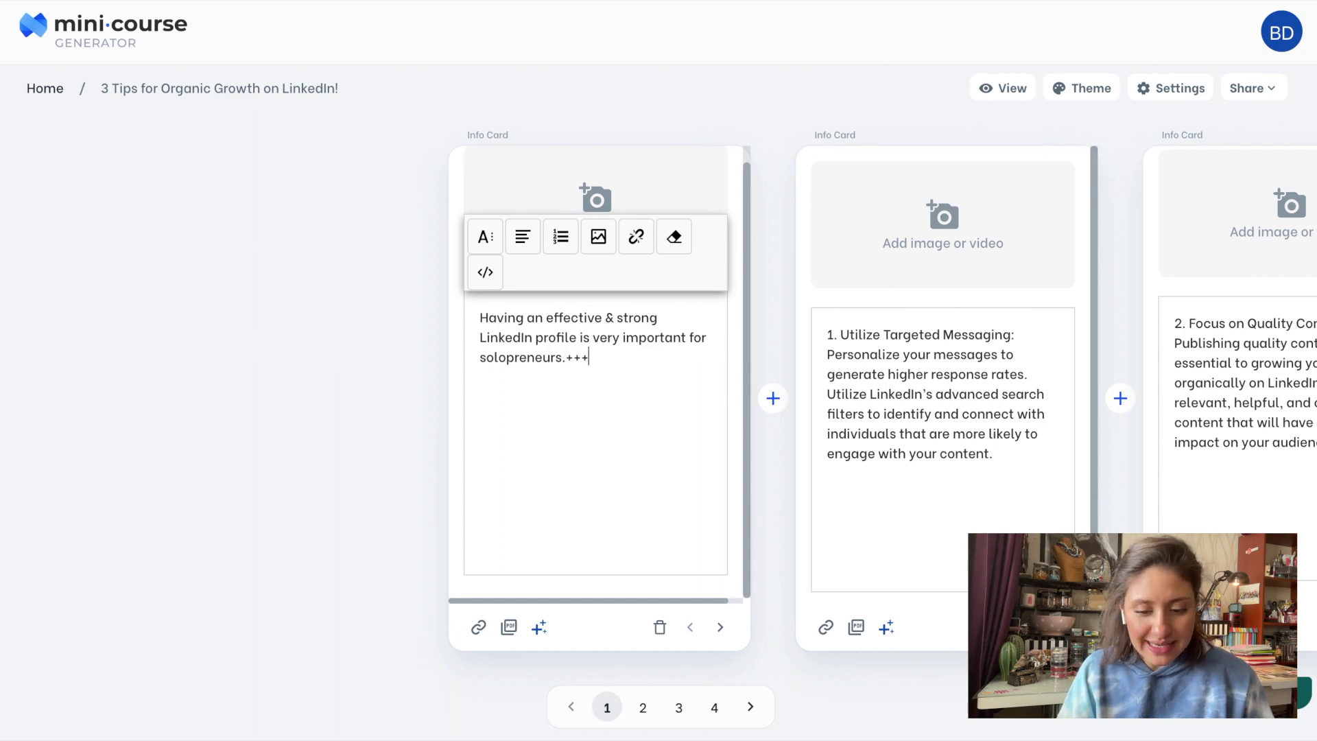
pyautogui.click(540, 627)
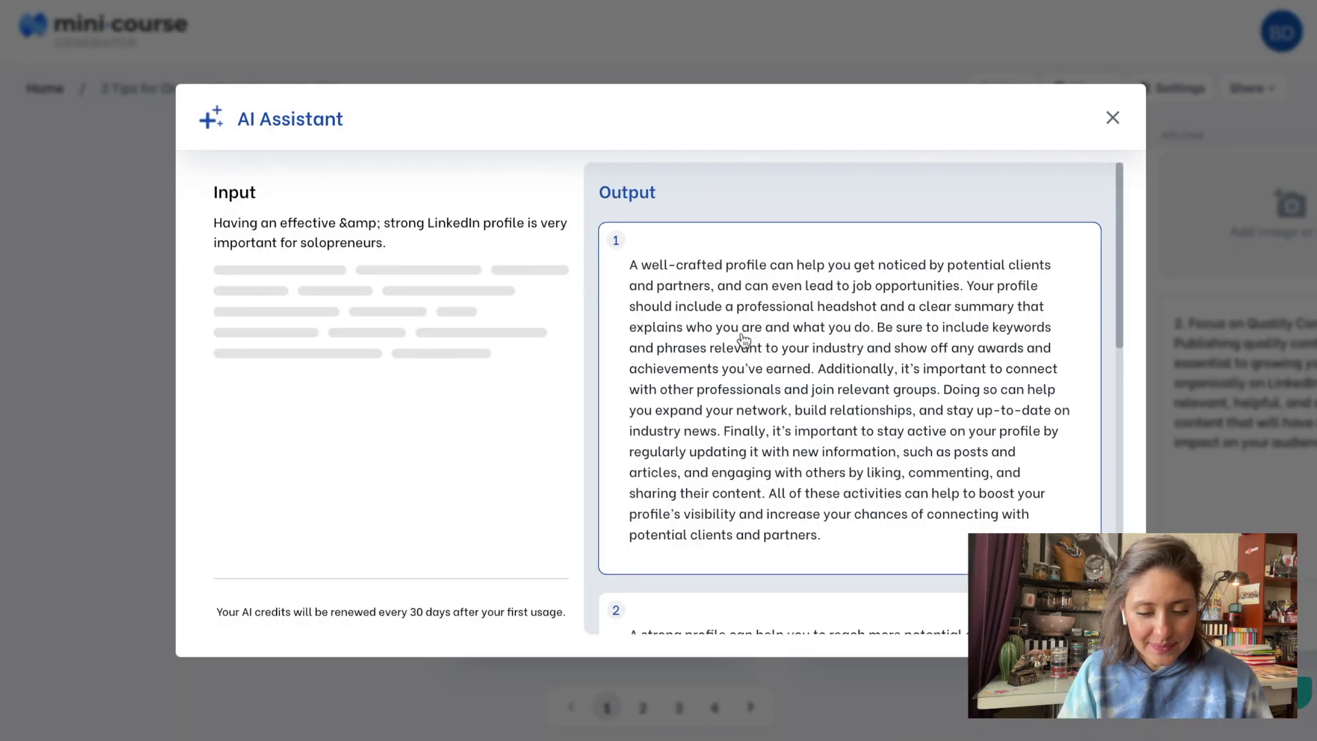
pyautogui.scroll(-10, 845, 369)
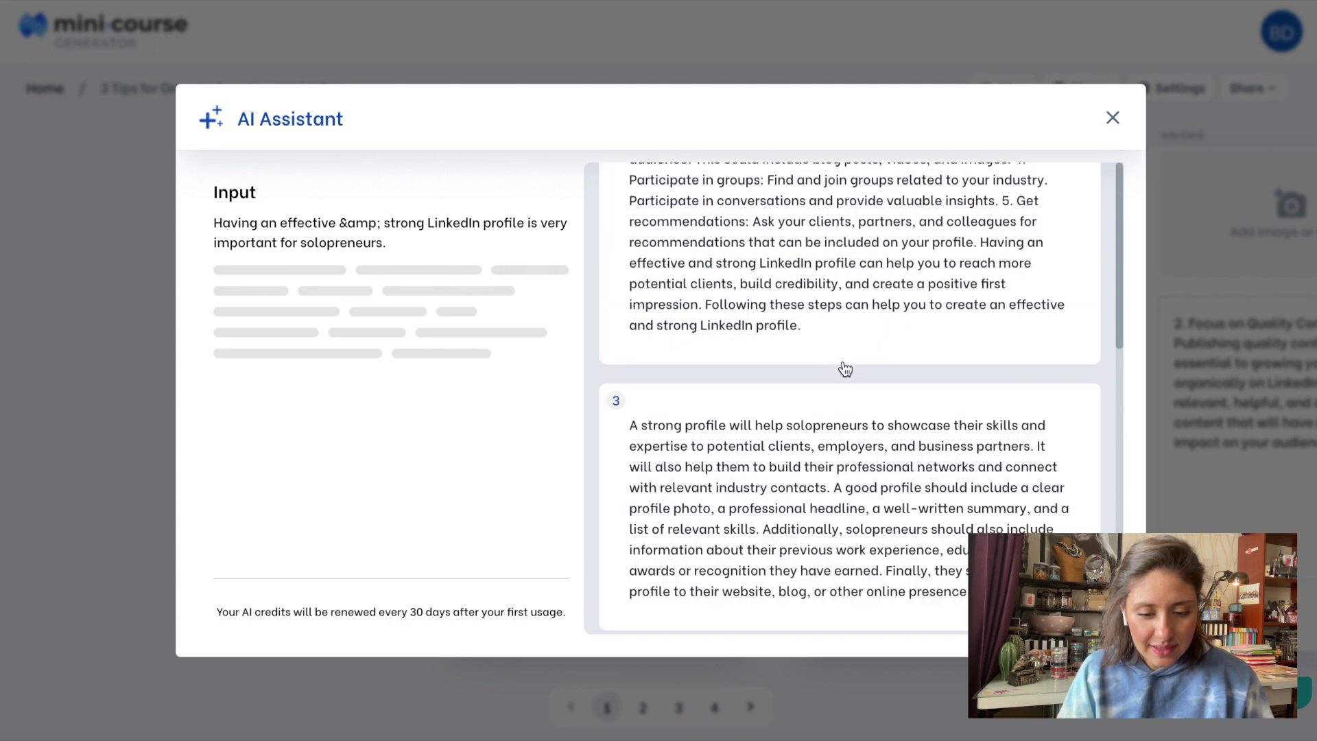
pyautogui.scroll(-1, 845, 369)
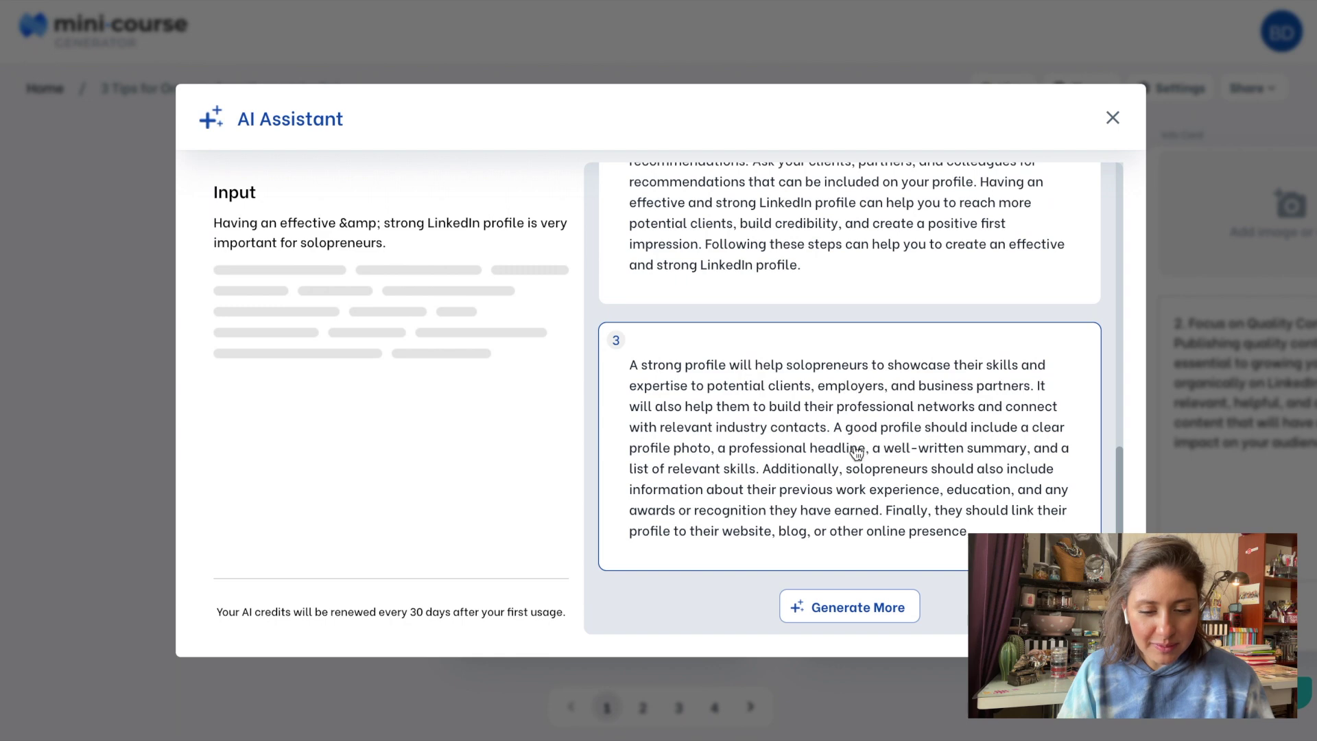
pyautogui.click(858, 547)
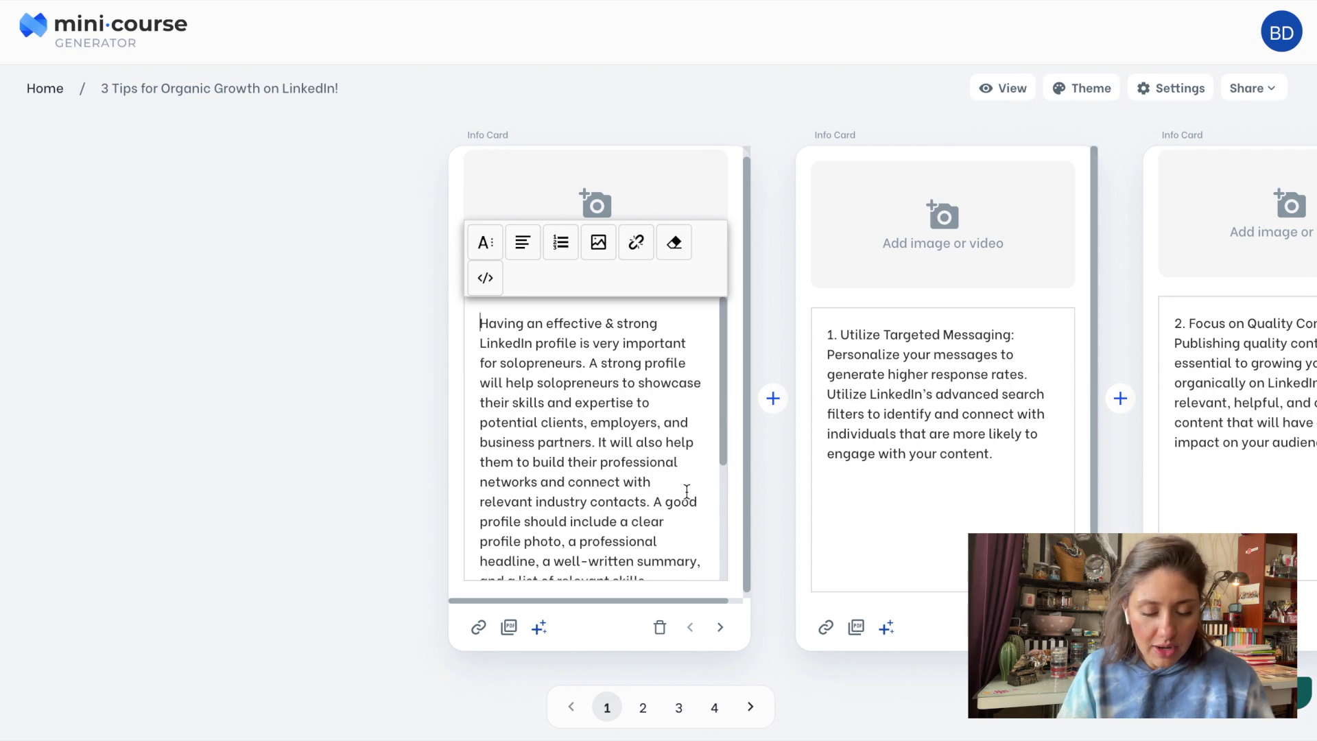
pyautogui.scroll(-5, 687, 491)
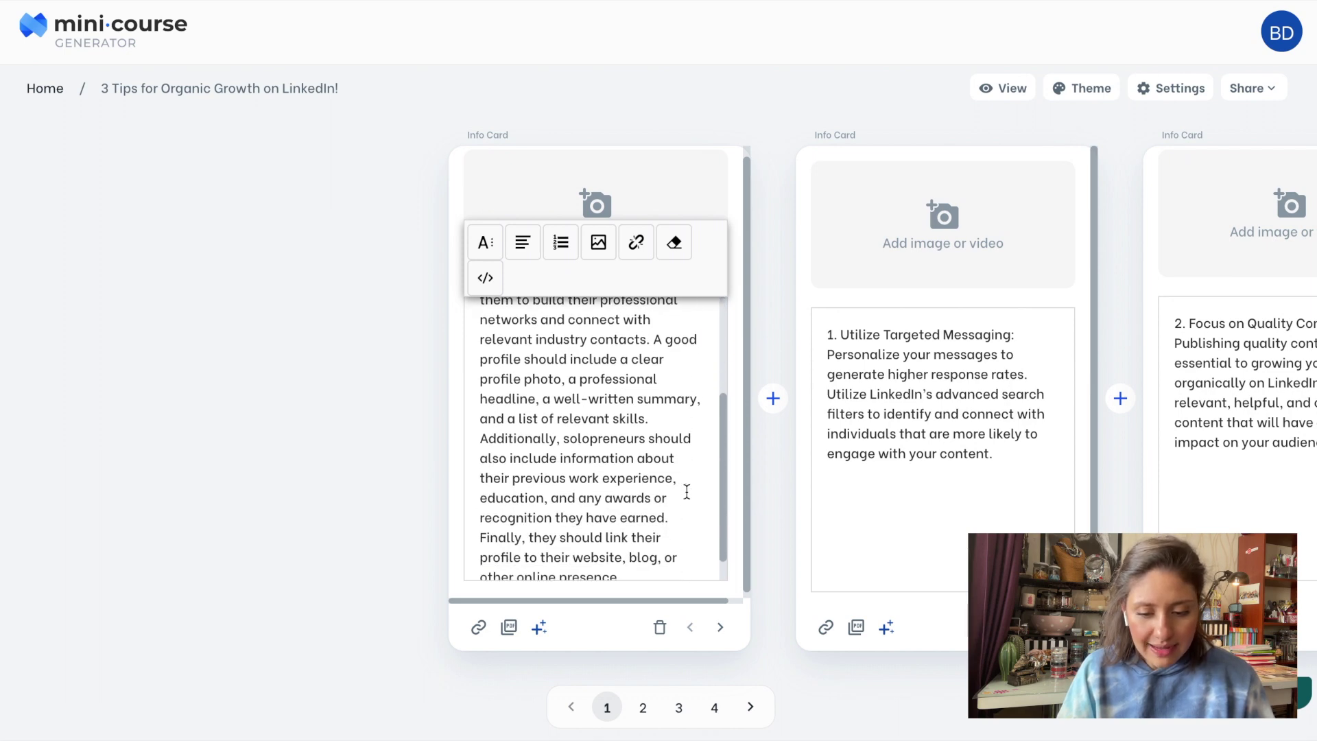
pyautogui.scroll(-1, 686, 489)
pyautogui.scroll(1, 685, 490)
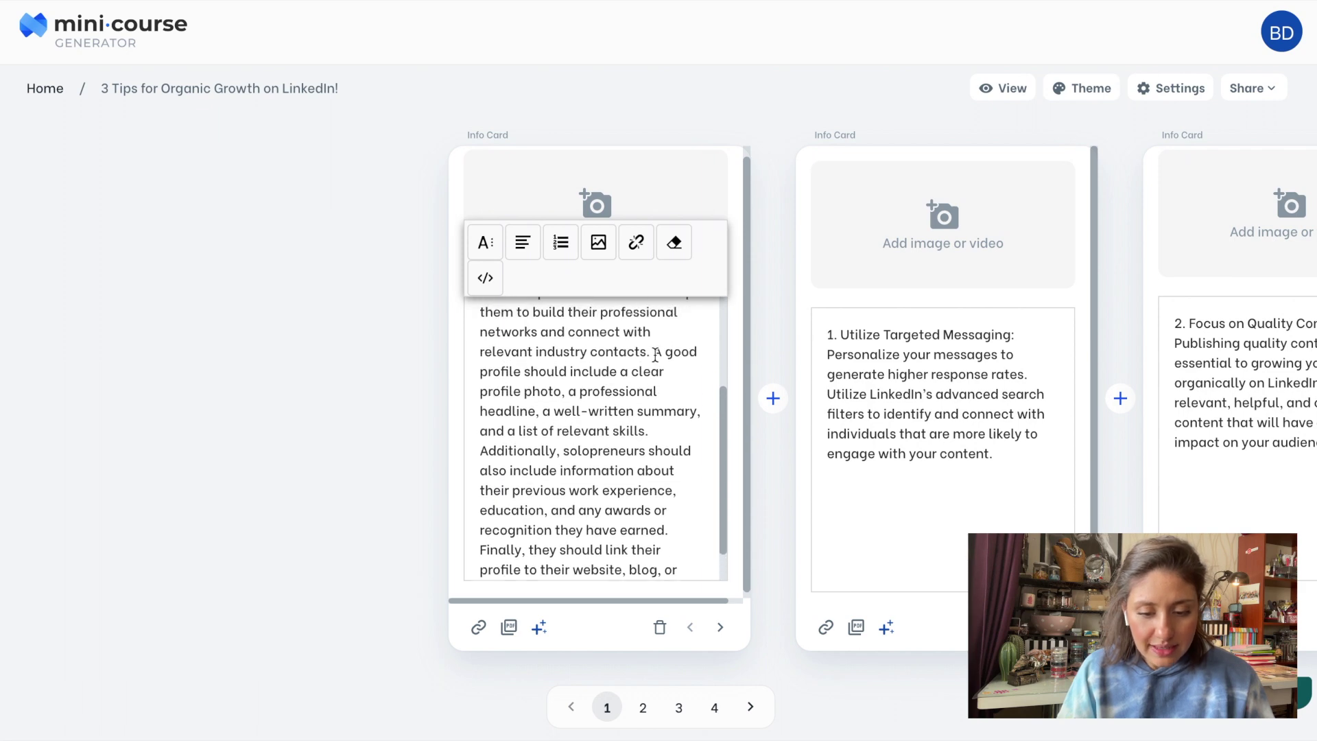
# Move the sentences from 'A good…' onward out of card one into a new Information card.
pyautogui.moveTo(654, 352); pyautogui.dragTo(670, 550)
pyautogui.hotkey('ctrl', 'c')
pyautogui.press('BackSpace')
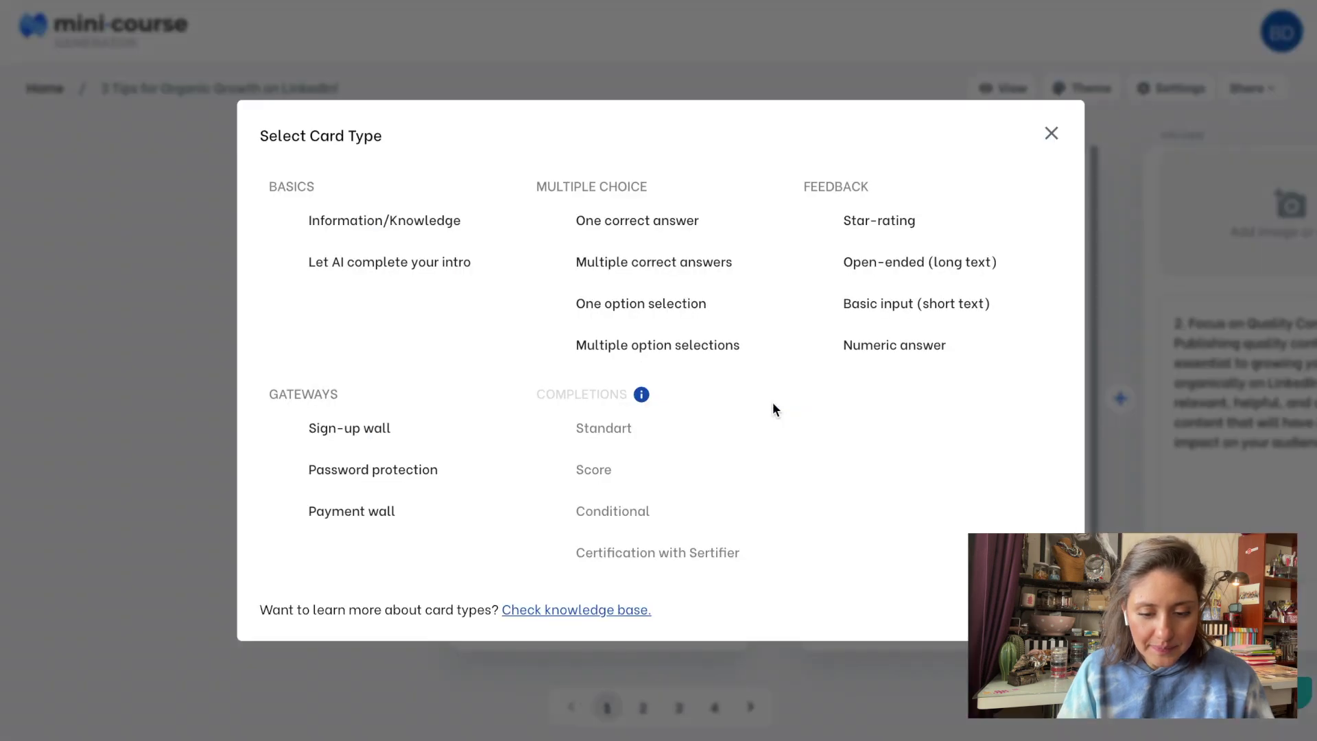
pyautogui.click(456, 230)
pyautogui.click(542, 364)
pyautogui.hotkey('ctrl', 'v')
pyautogui.click(702, 123)
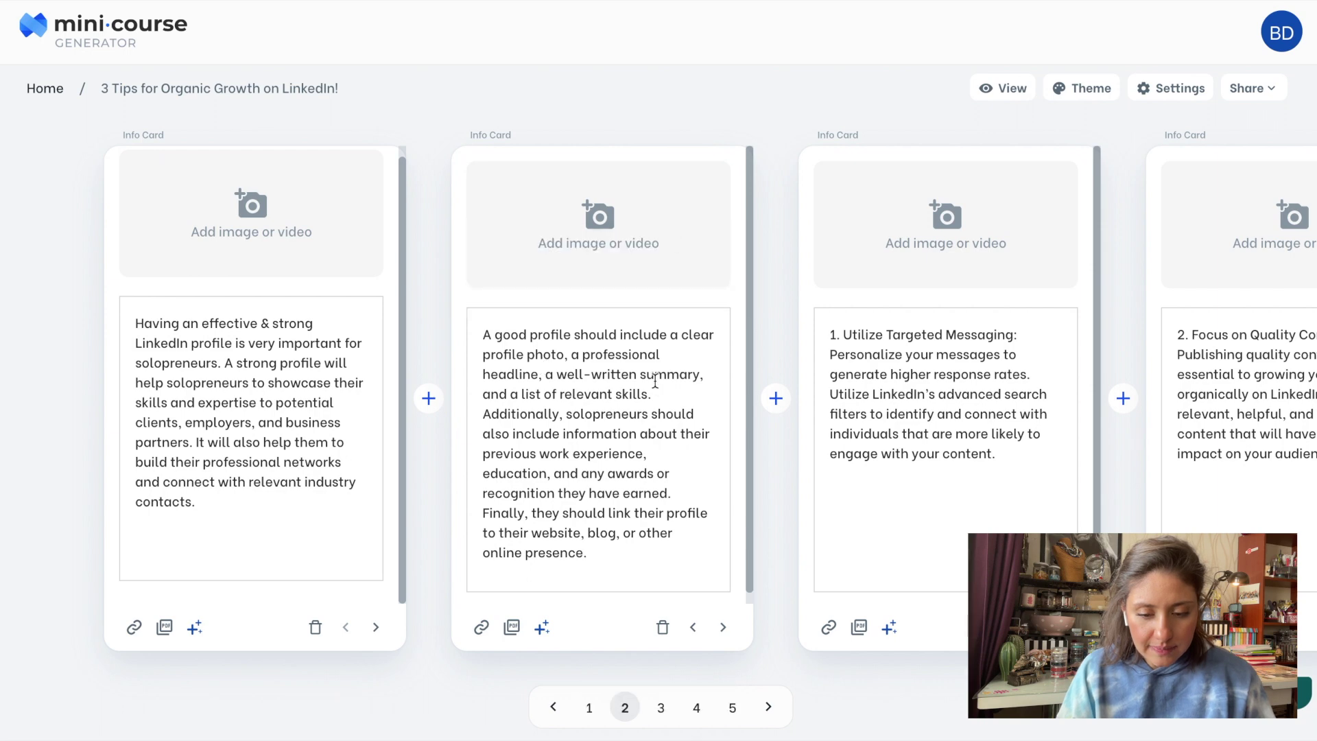
pyautogui.hscroll(5, 734, 642)
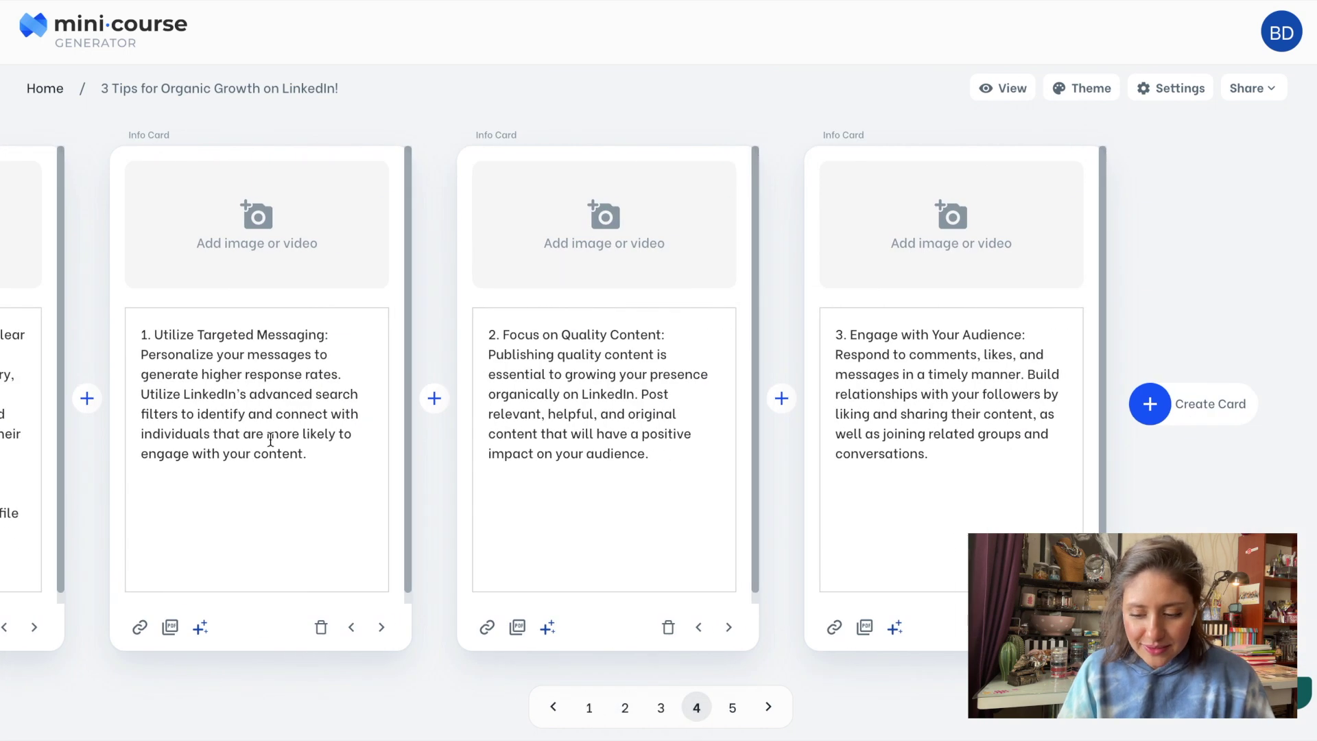
# Turn 'Utilize Targeted Messaging' and 'Focus on Quality Content' into colon-free headings on their own lines.
pyautogui.hscroll(-3, 673, 335)
pyautogui.click(673, 334)
pyautogui.press('BackSpace')
pyautogui.press('Return')
pyautogui.moveTo(484, 334)
pyautogui.mouseDown()
pyautogui.moveTo(669, 335)
pyautogui.moveTo(502, 335)
pyautogui.mouseUp()
pyautogui.click(491, 253)
pyautogui.click(910, 354)
pyautogui.press('BackSpace')
pyautogui.press('Return')
pyautogui.click(508, 253)
pyautogui.click(512, 288)
pyautogui.click(500, 332)
# Make 'Engage with Your Audience' a colon-free heading on the third tip card.
pyautogui.click(883, 426)
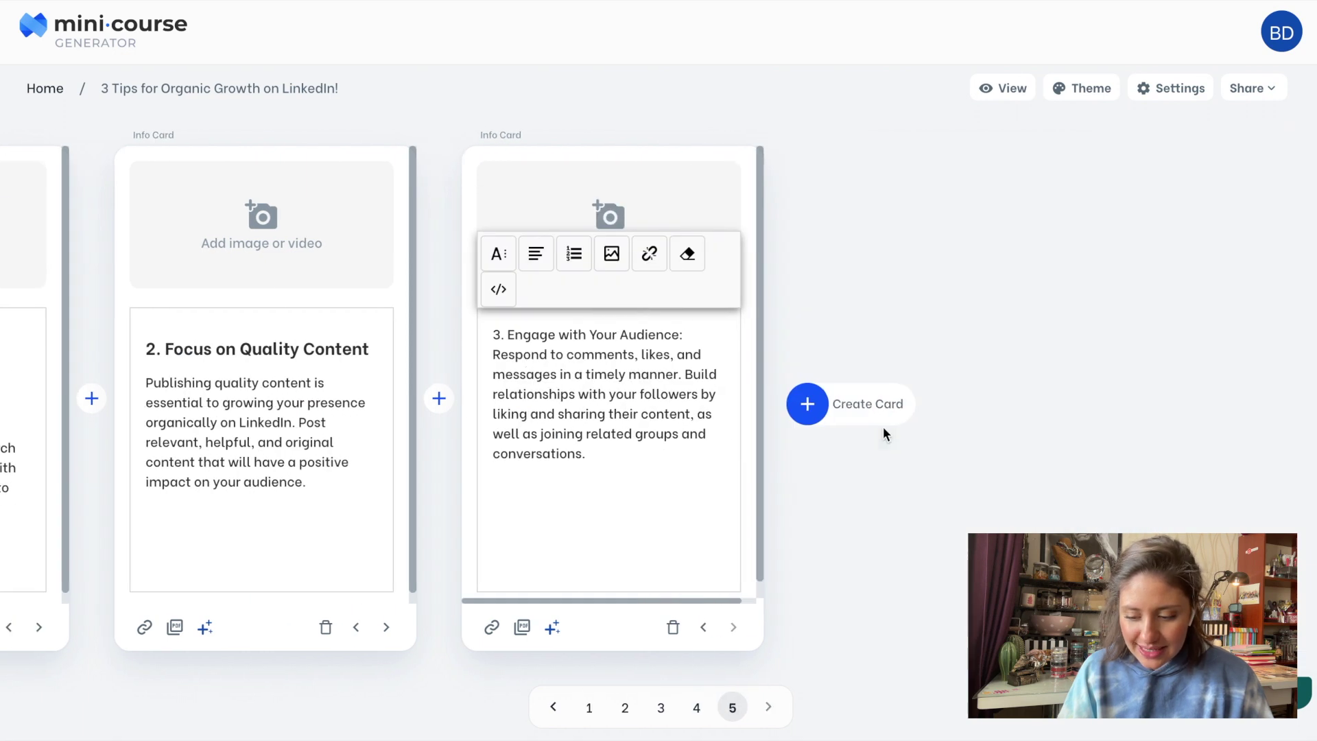
pyautogui.click(502, 350)
pyautogui.press('BackSpace')
pyautogui.press('Return')
pyautogui.moveTo(679, 335); pyautogui.dragTo(491, 335)
pyautogui.click(497, 253)
pyautogui.click(512, 288)
pyautogui.click(500, 333)
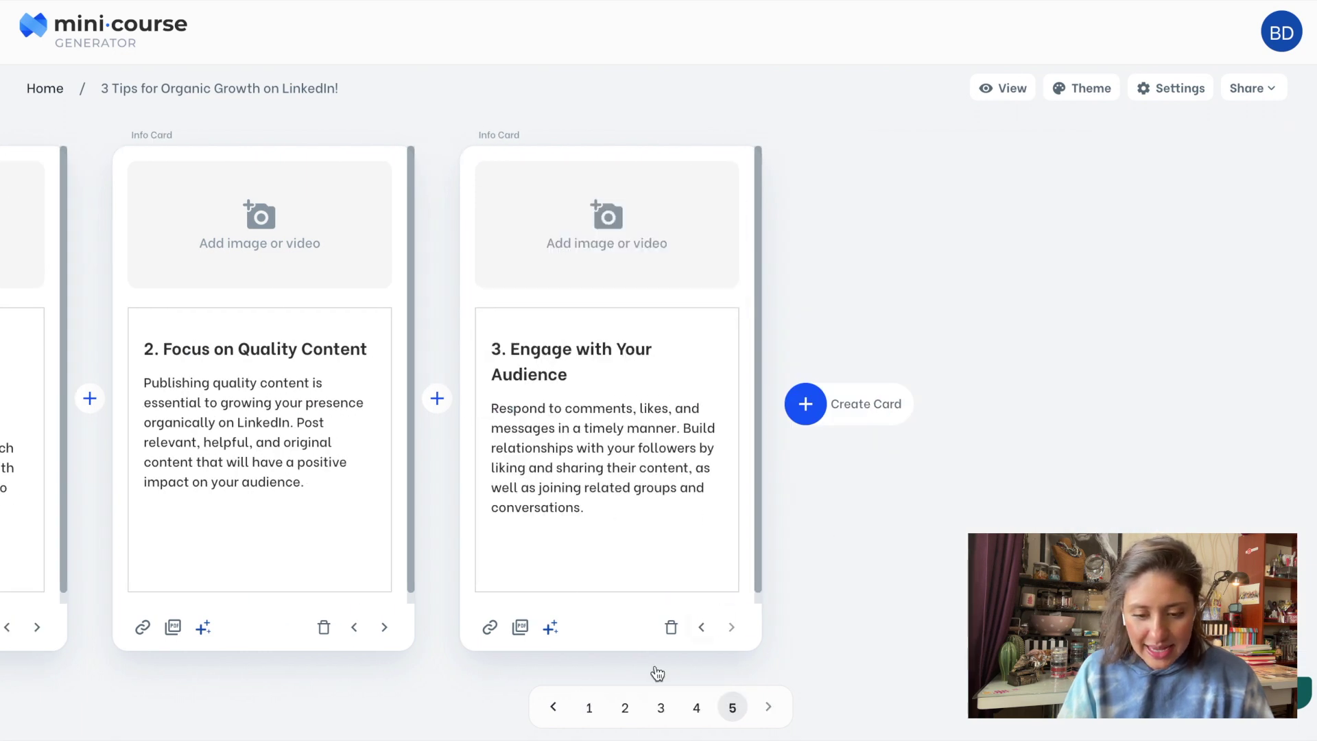
# Break the first two cards' text into new paragraphs before 'A strong profile' and 'Additionally'.
pyautogui.click(589, 707)
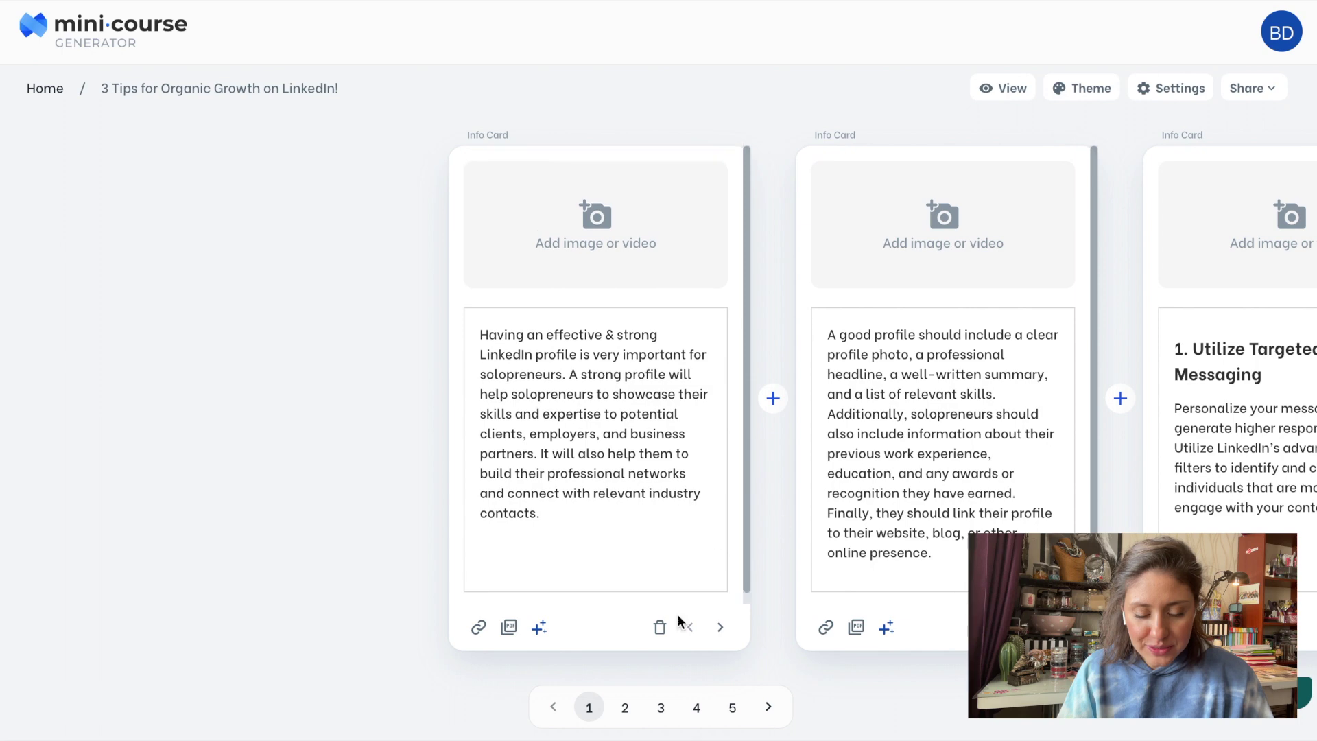
pyautogui.click(574, 374)
pyautogui.press('Return')
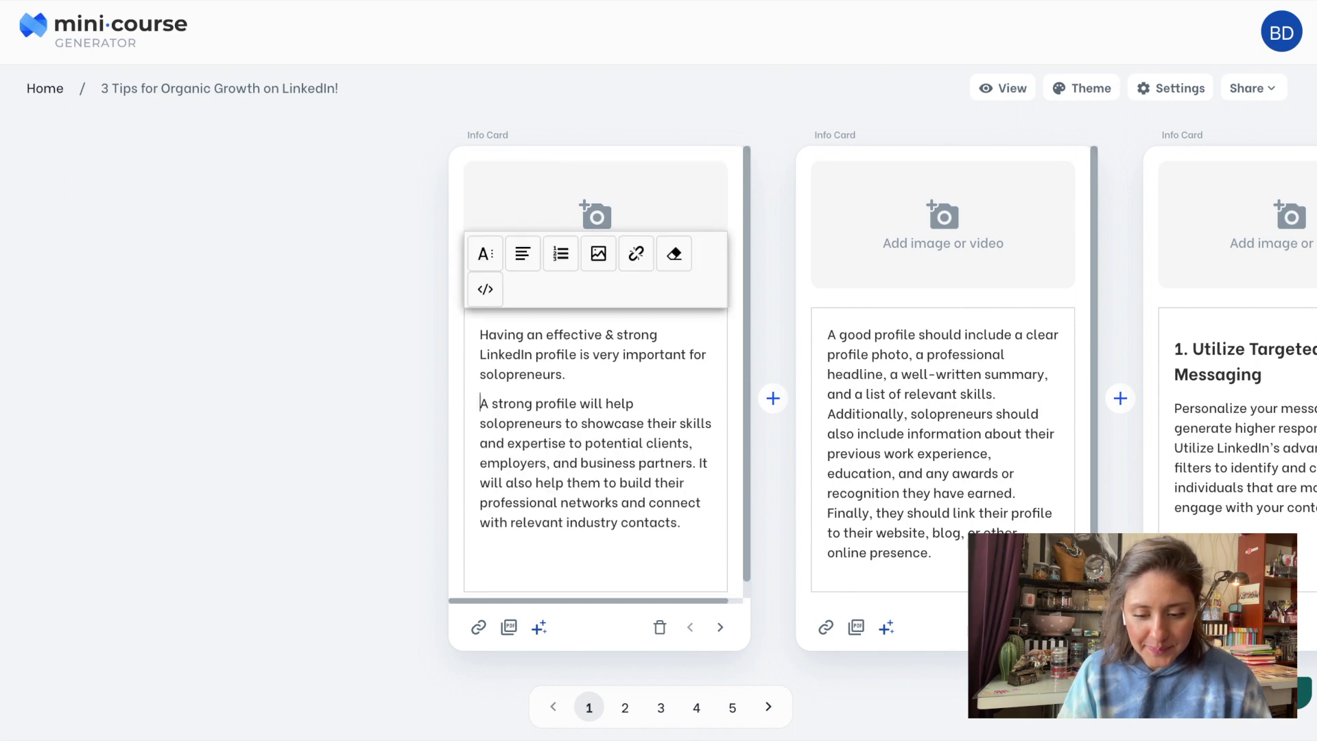
pyautogui.click(828, 414)
pyautogui.press('Return')
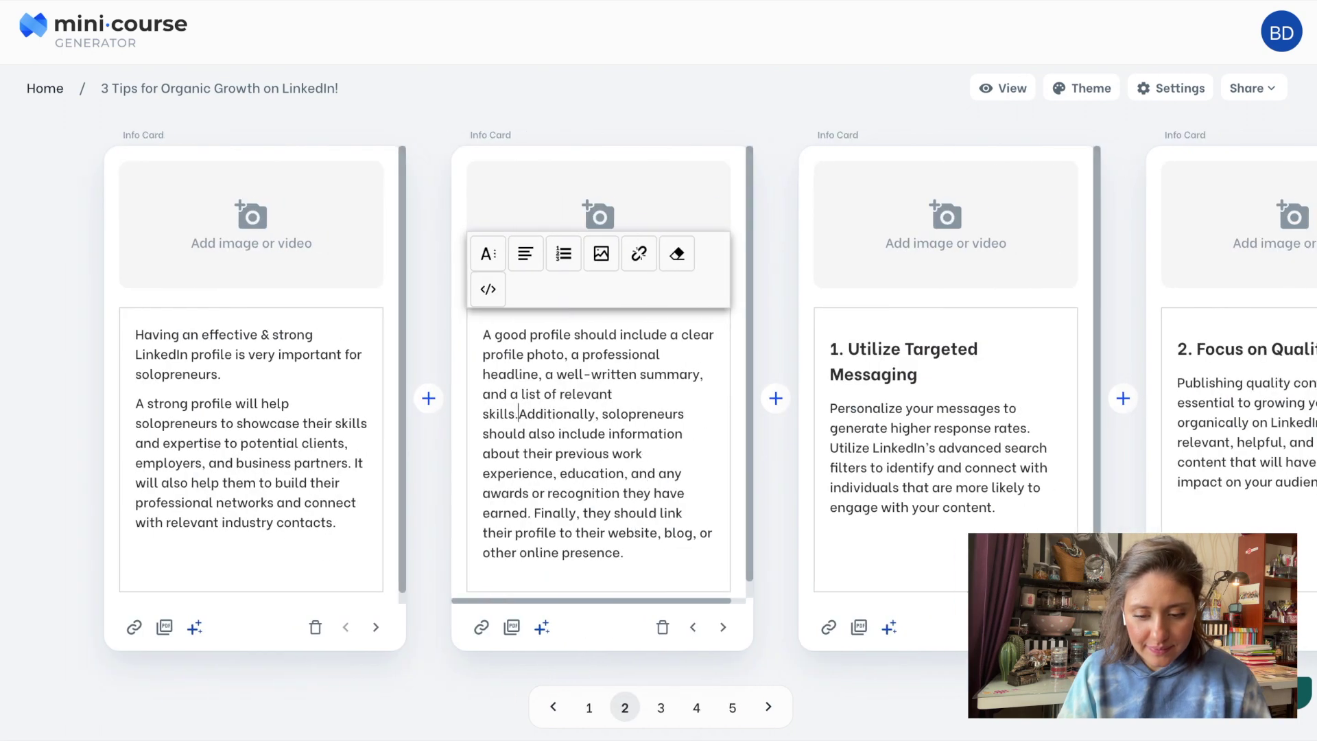
pyautogui.click(318, 256)
# Add Unsplash photos: 'Welcome to LinkedIn' on the intro card and a red heart-of-hands on the third tip.
pyautogui.write('linkedin')
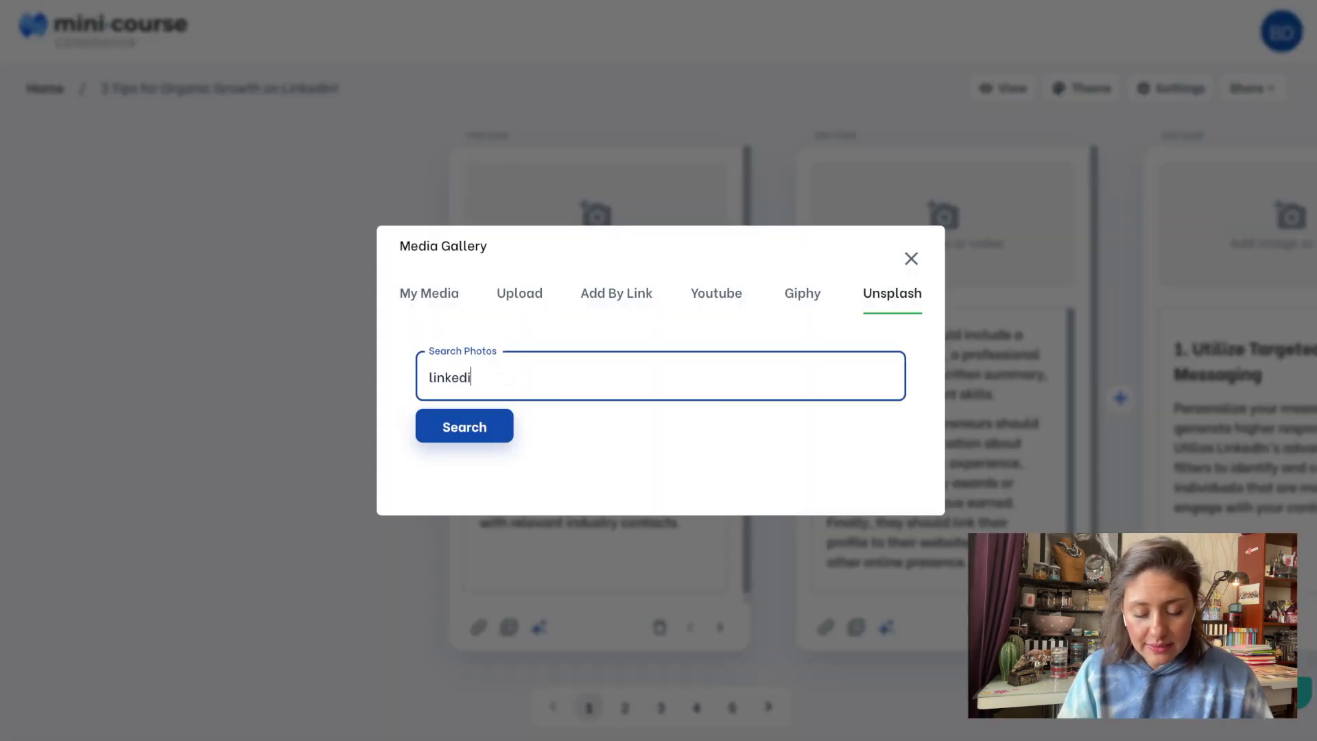
pyautogui.press('Return')
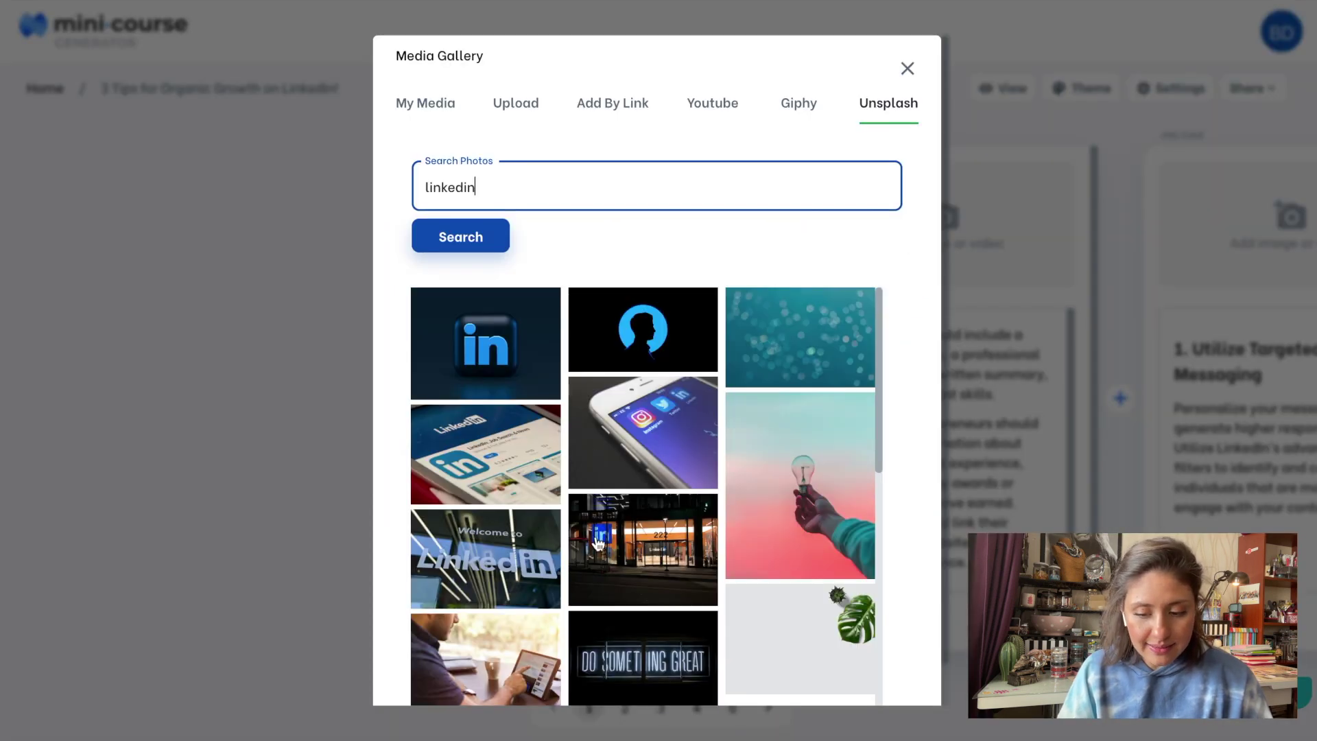
pyautogui.click(546, 590)
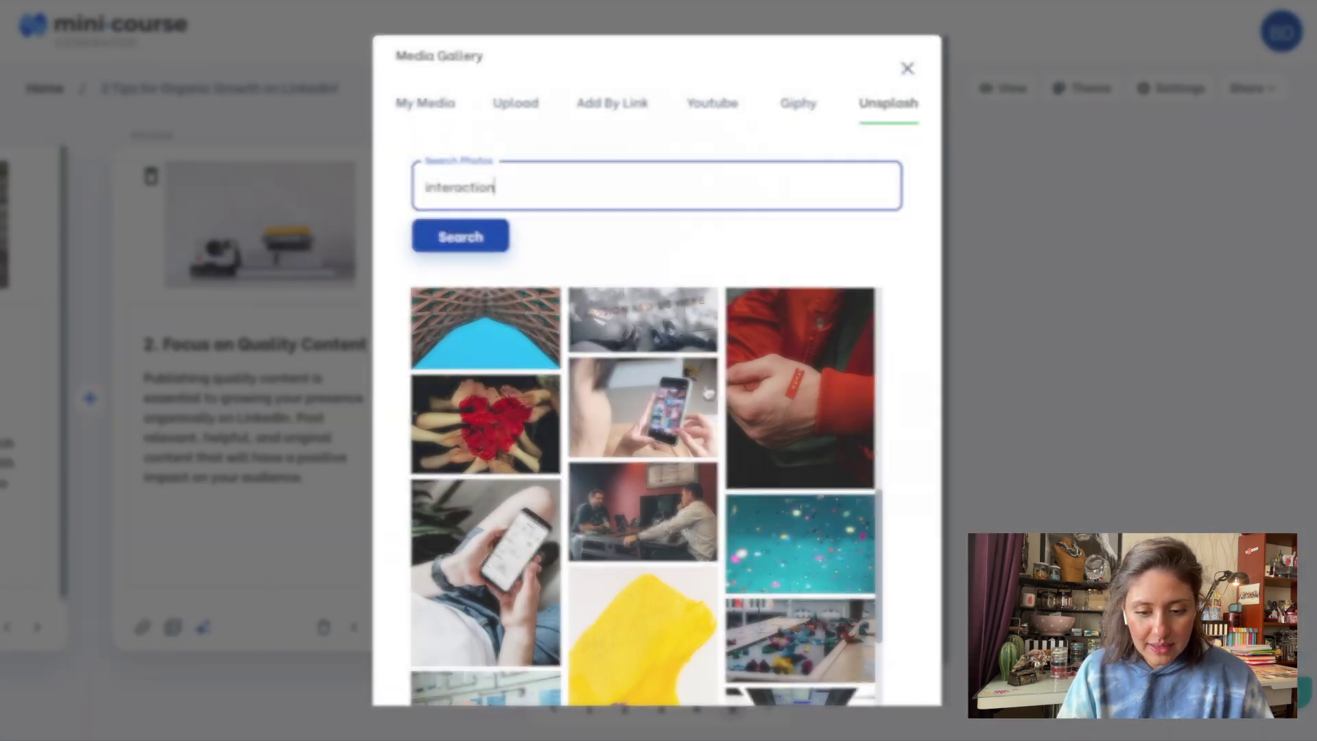
pyautogui.click(506, 449)
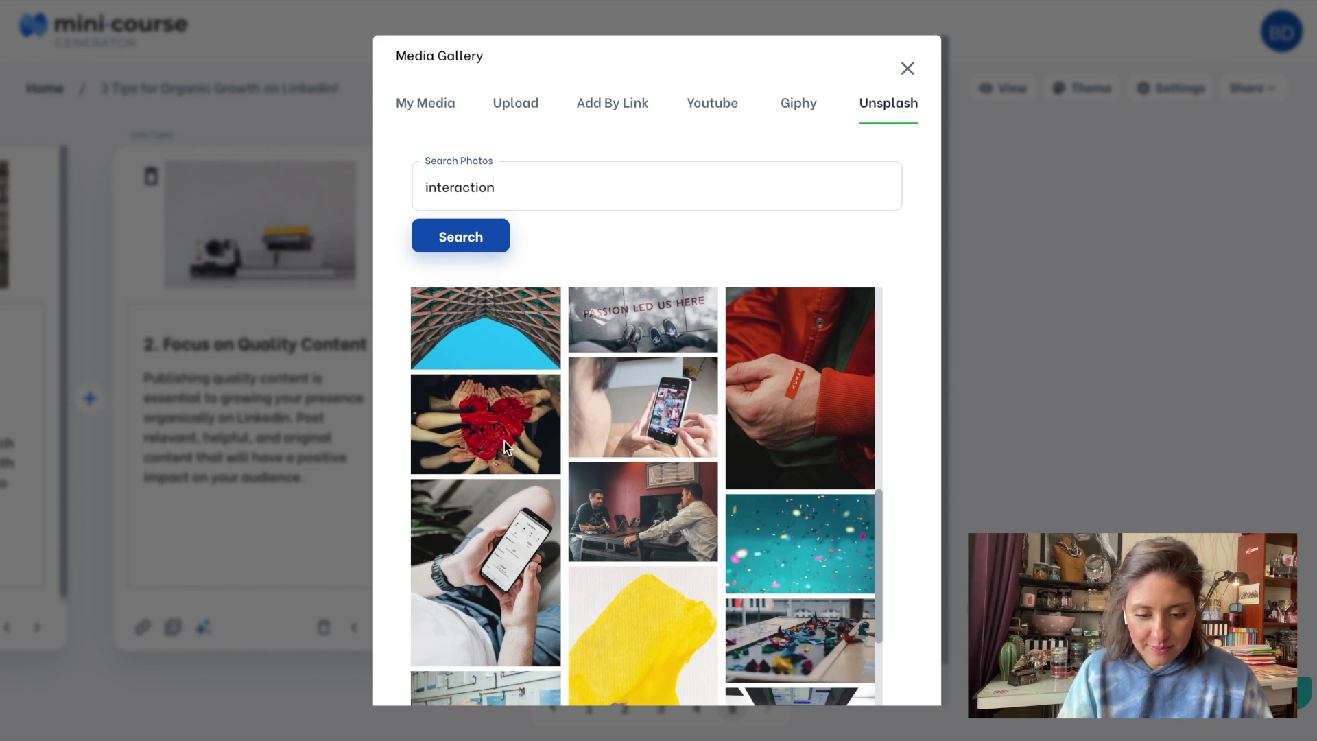
pyautogui.click(504, 441)
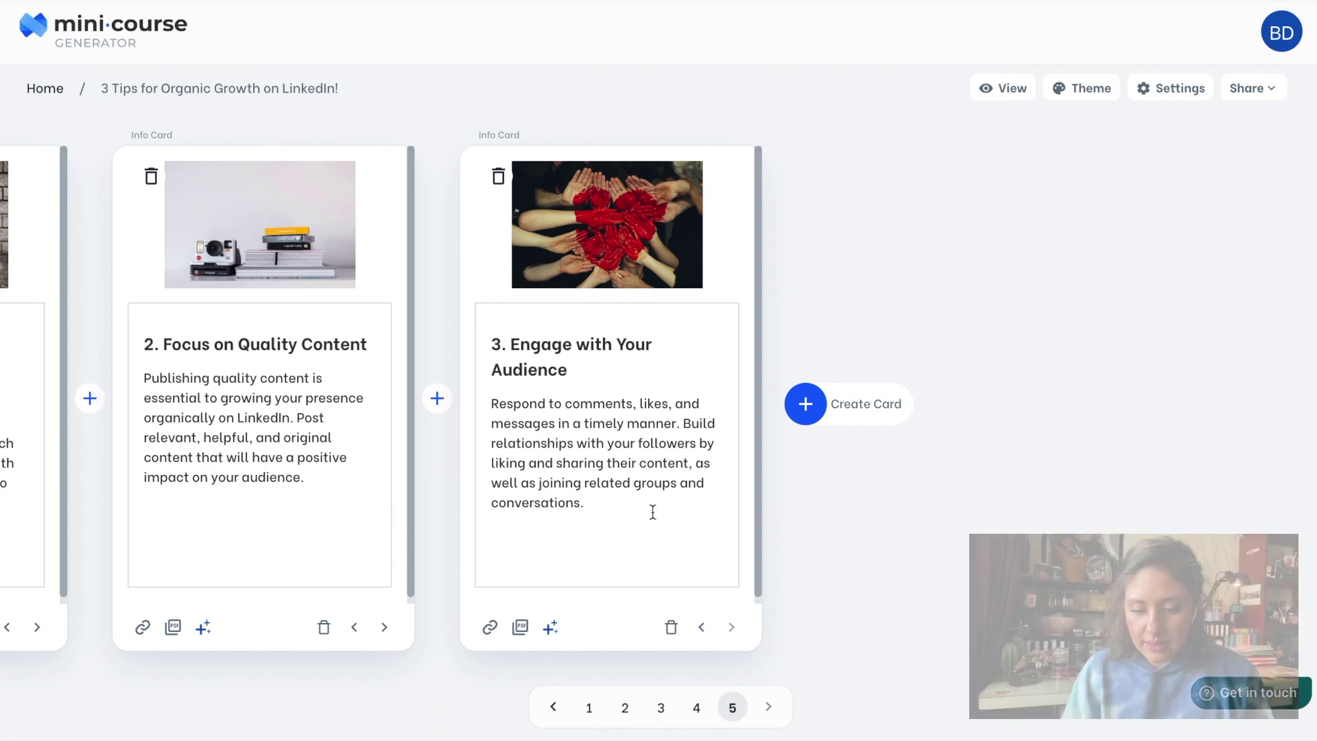
pyautogui.click(438, 399)
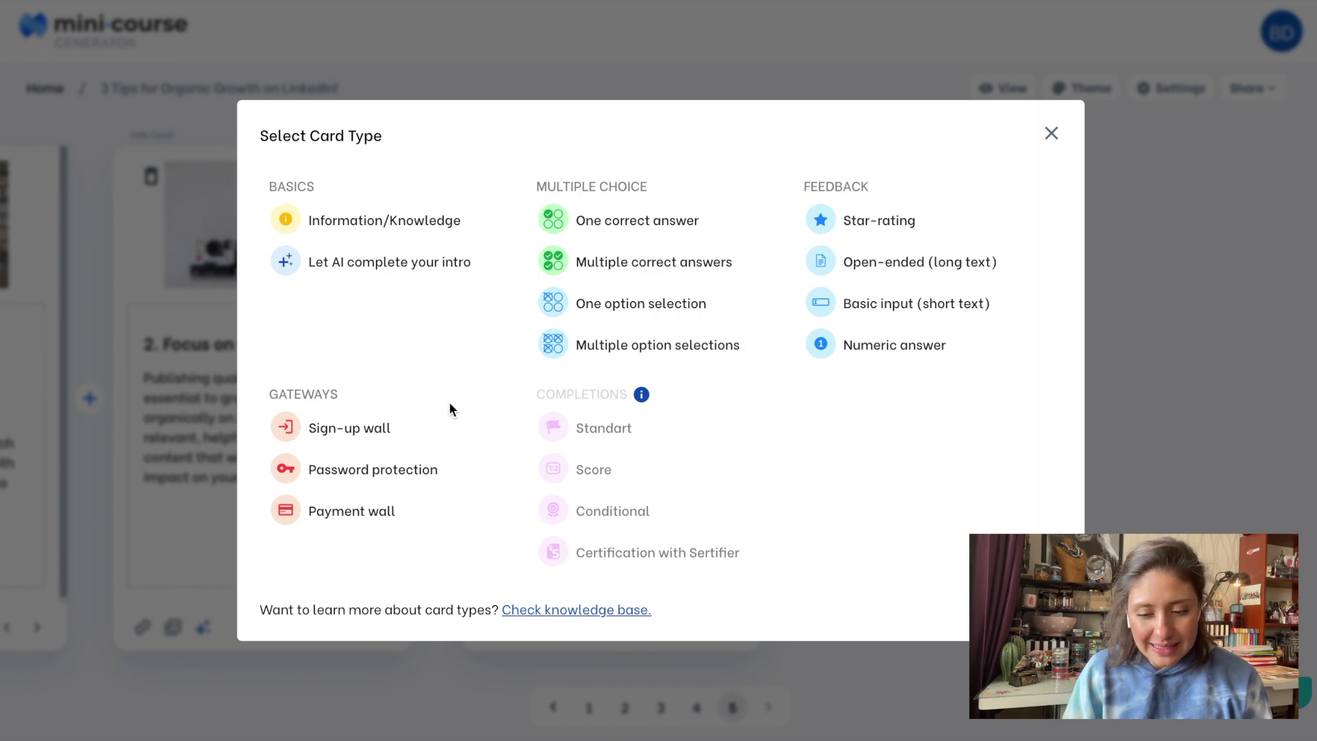
# Make the new card a one-correct-answer quiz with an AI-written question about LinkedIn Carousels.
pyautogui.click(615, 233)
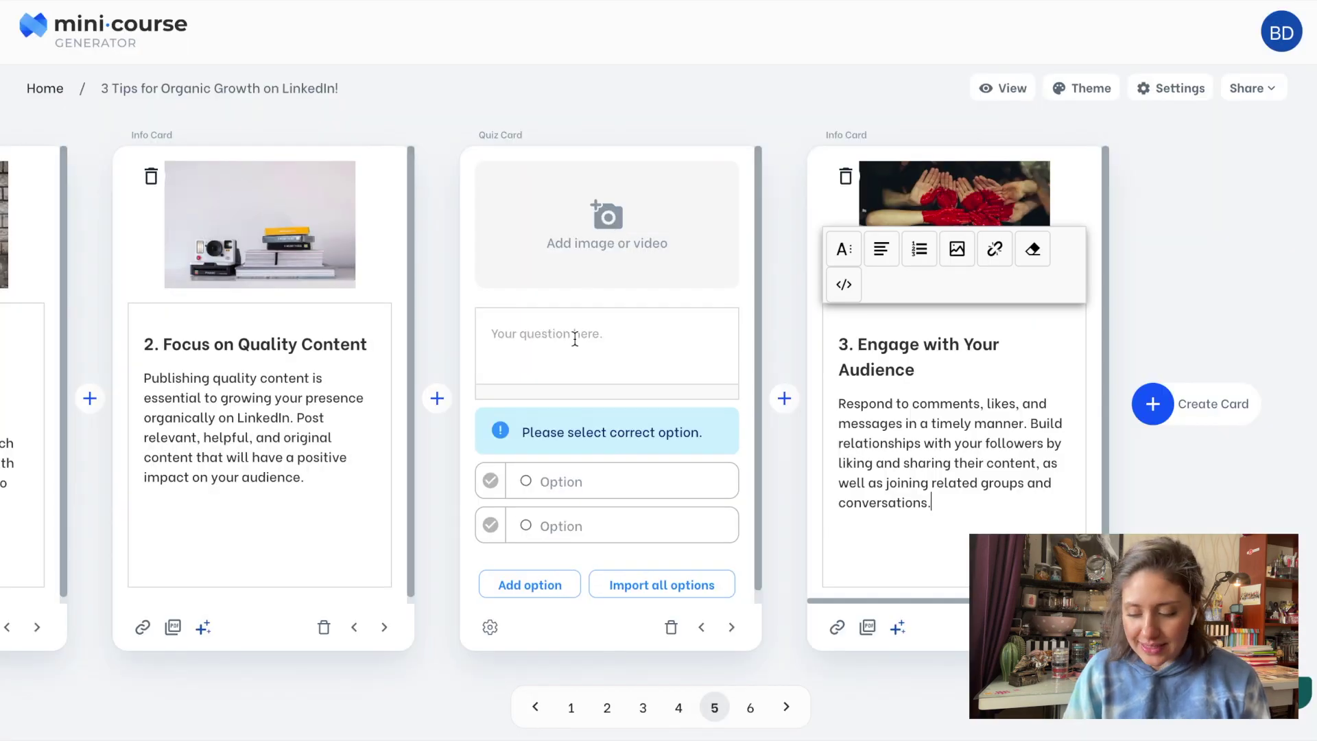
pyautogui.click(574, 340)
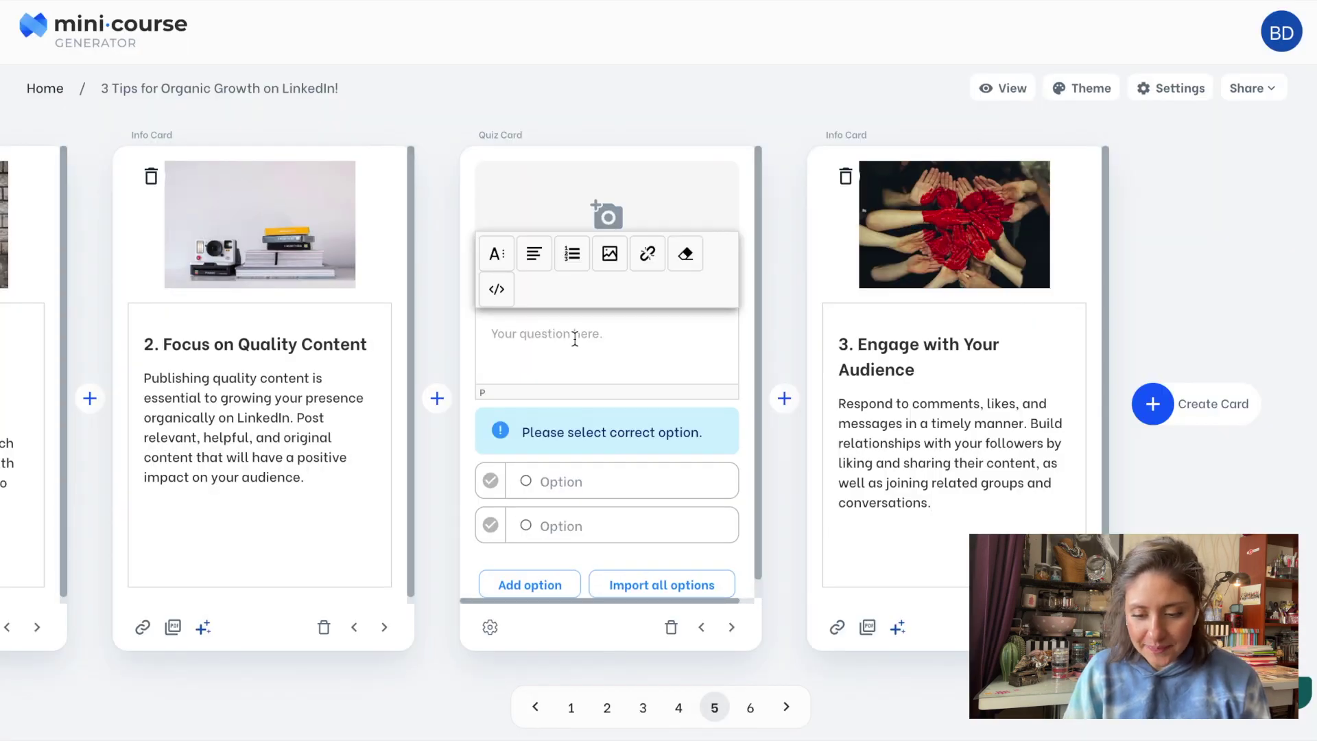
pyautogui.write('What is LinkedIn Carousels?')
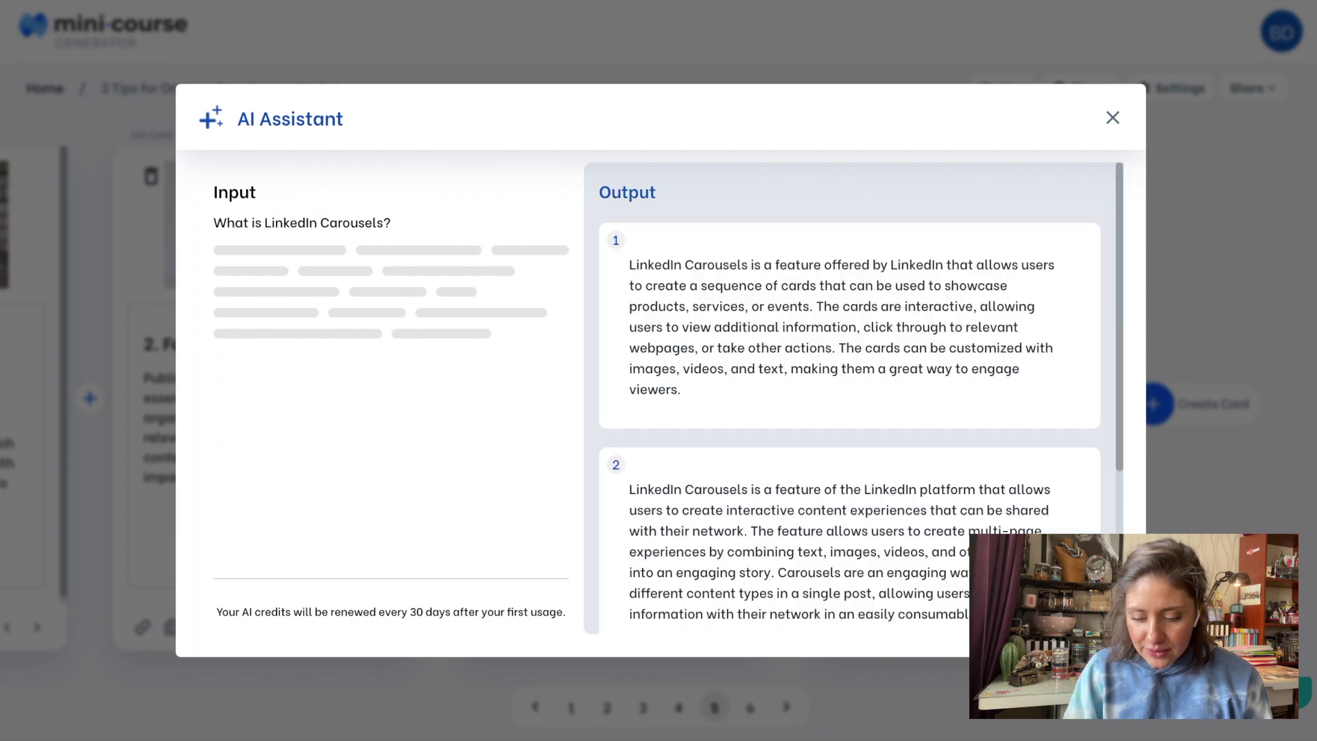
pyautogui.click(732, 385)
pyautogui.hotkey('shift', 'Up')
pyautogui.press('BackSpace')
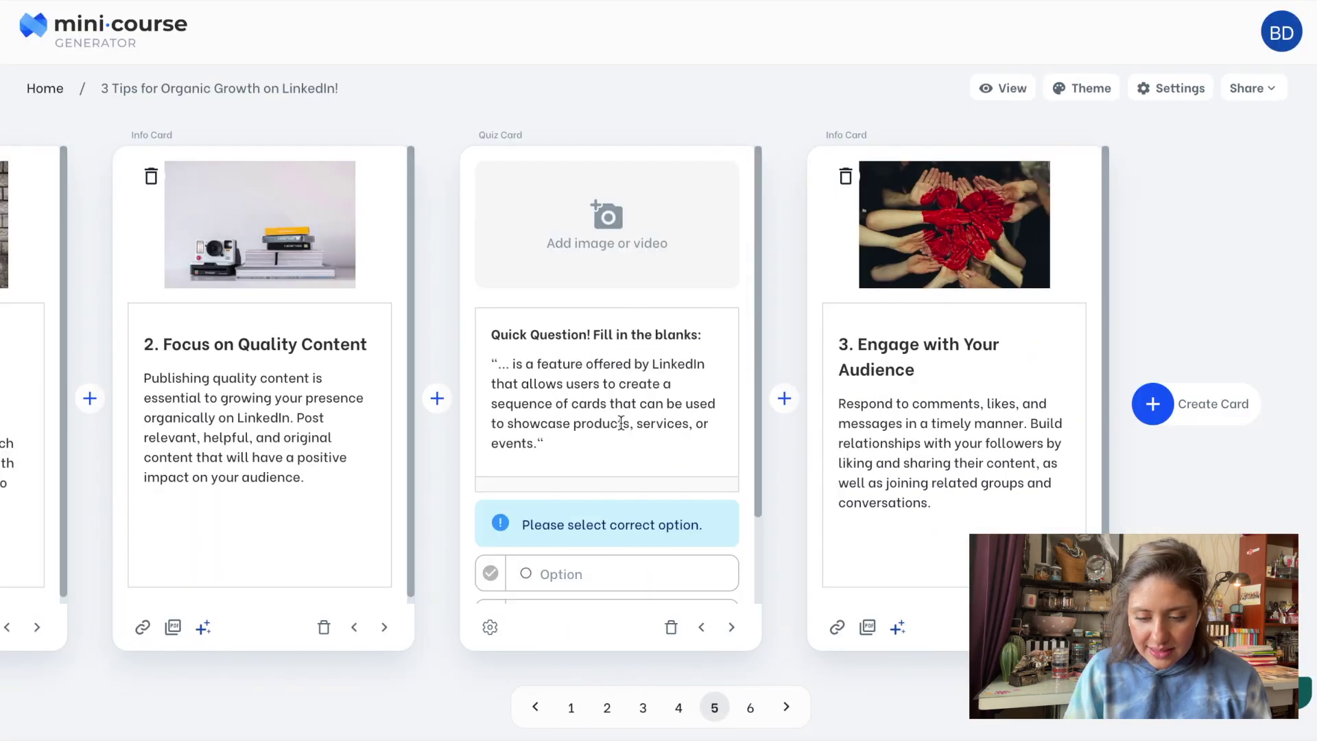
pyautogui.scroll(-3, 585, 457)
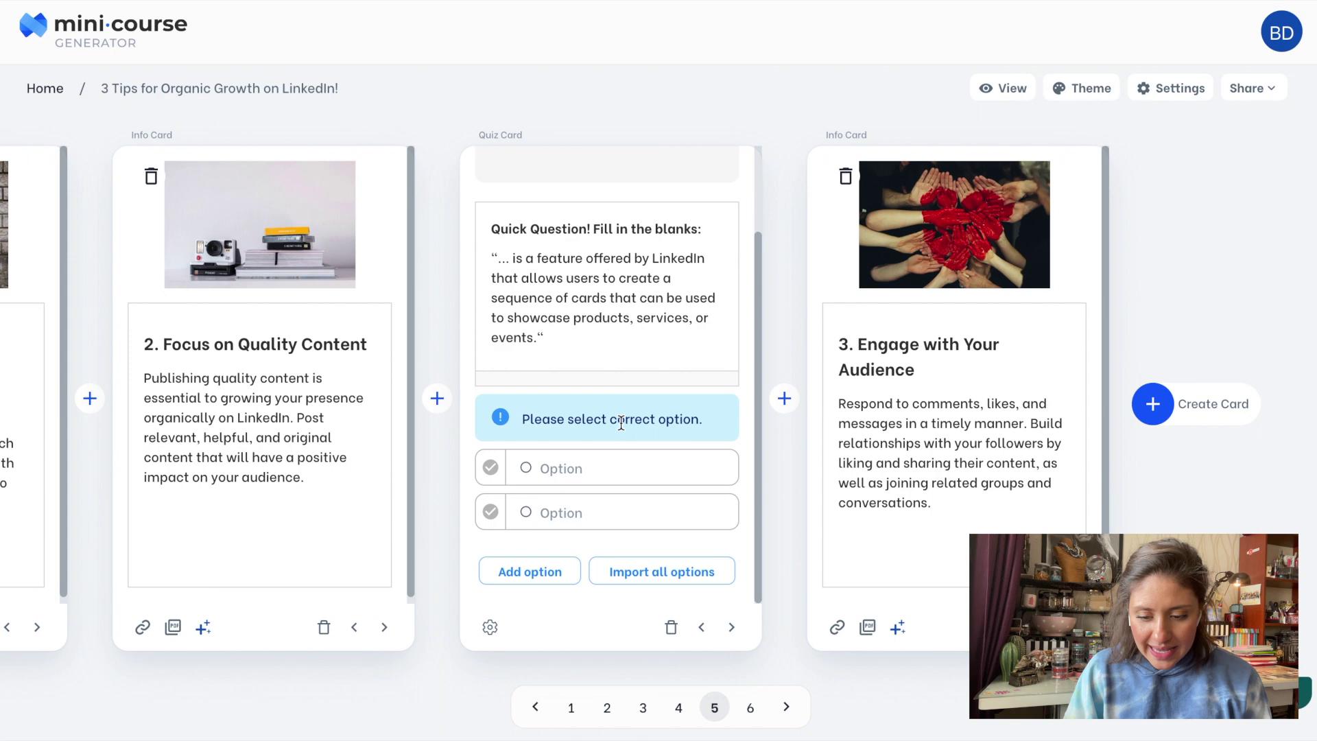
# Give the quiz options LinkedIn Carousels, LinkedIn Newsletters and Experiences section, marking LinkedIn Carousels correct.
pyautogui.click(583, 467)
pyautogui.write('LinkedIn Carousels')
pyautogui.click(567, 513)
pyautogui.write('LinkedIn Newsletters')
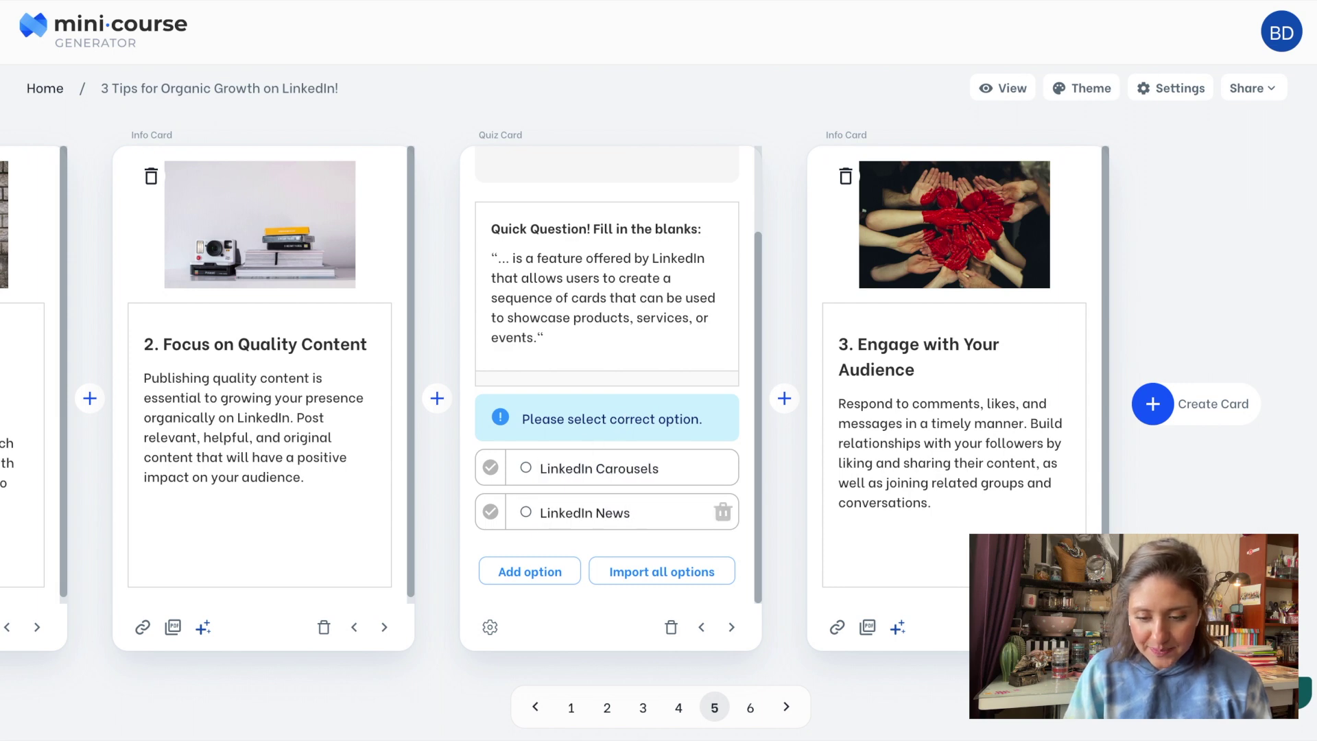
pyautogui.click(529, 571)
pyautogui.write('Experiences')
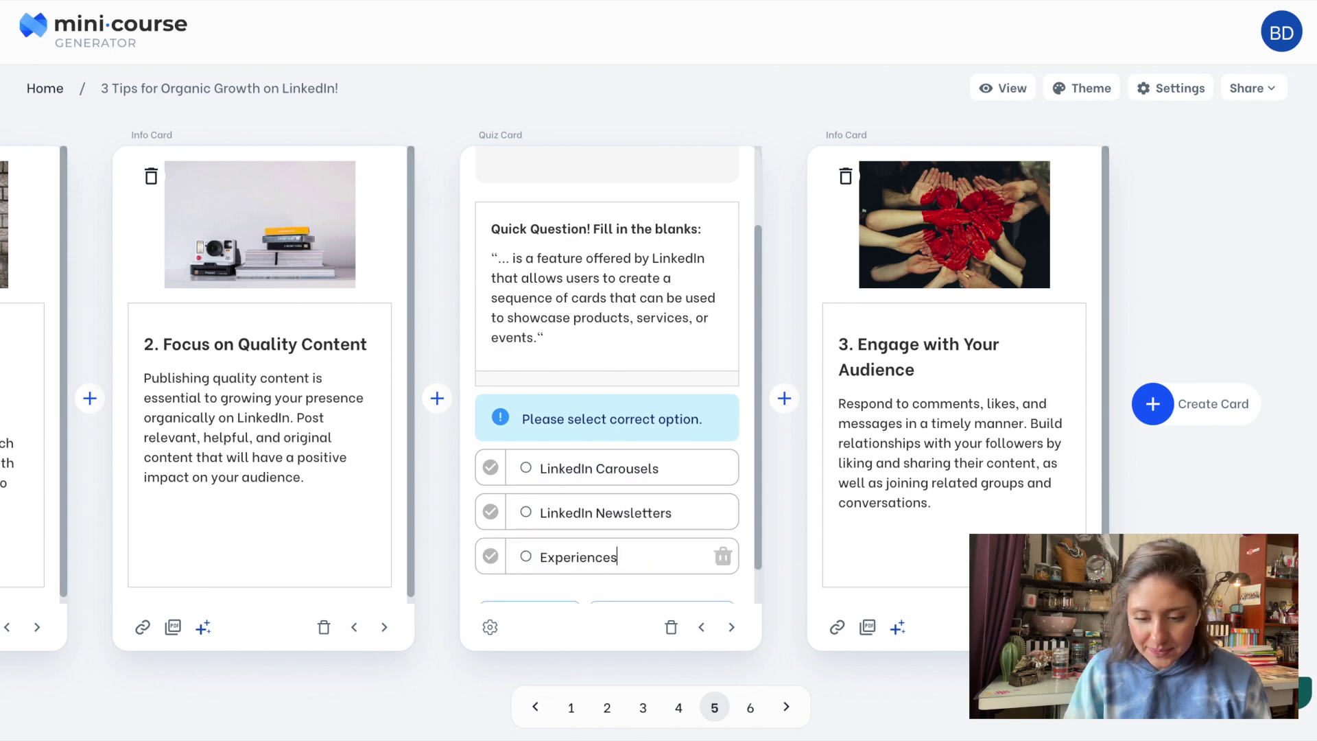
pyautogui.write(' section')
pyautogui.click(490, 468)
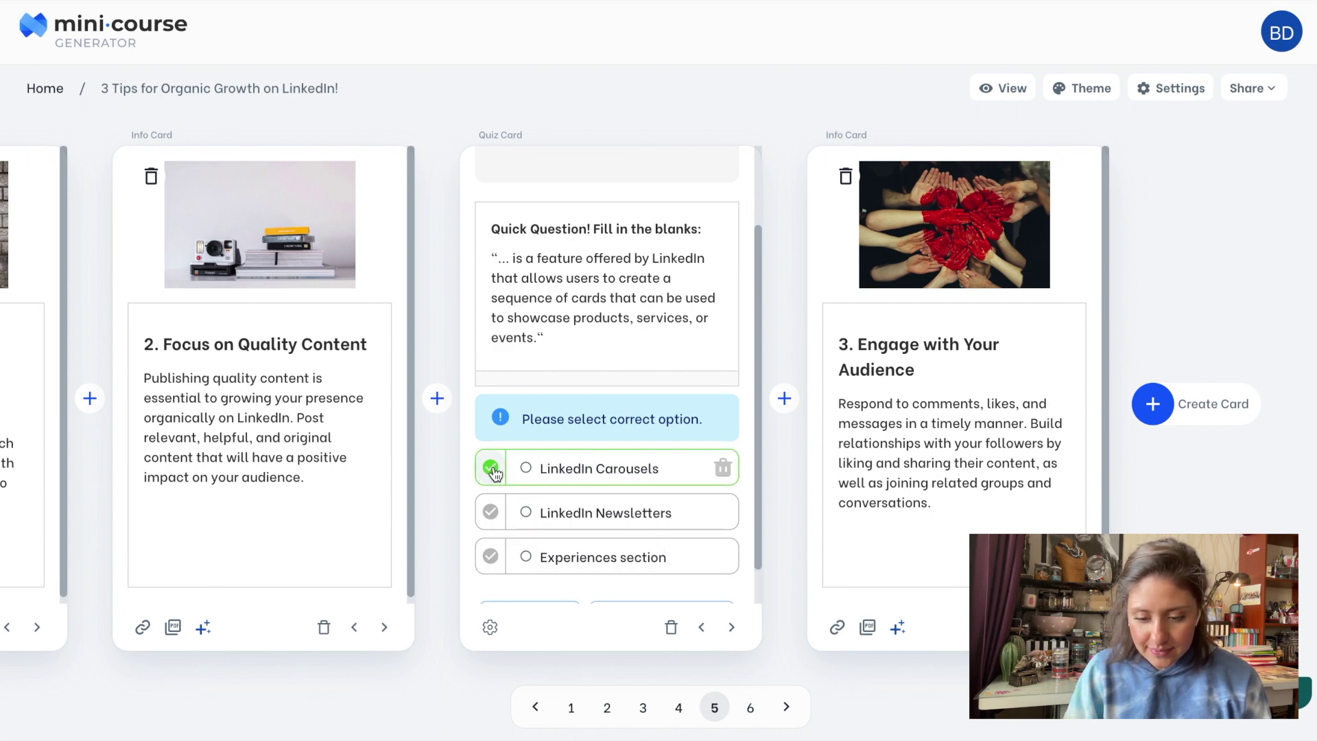
pyautogui.scroll(2, 644, 461)
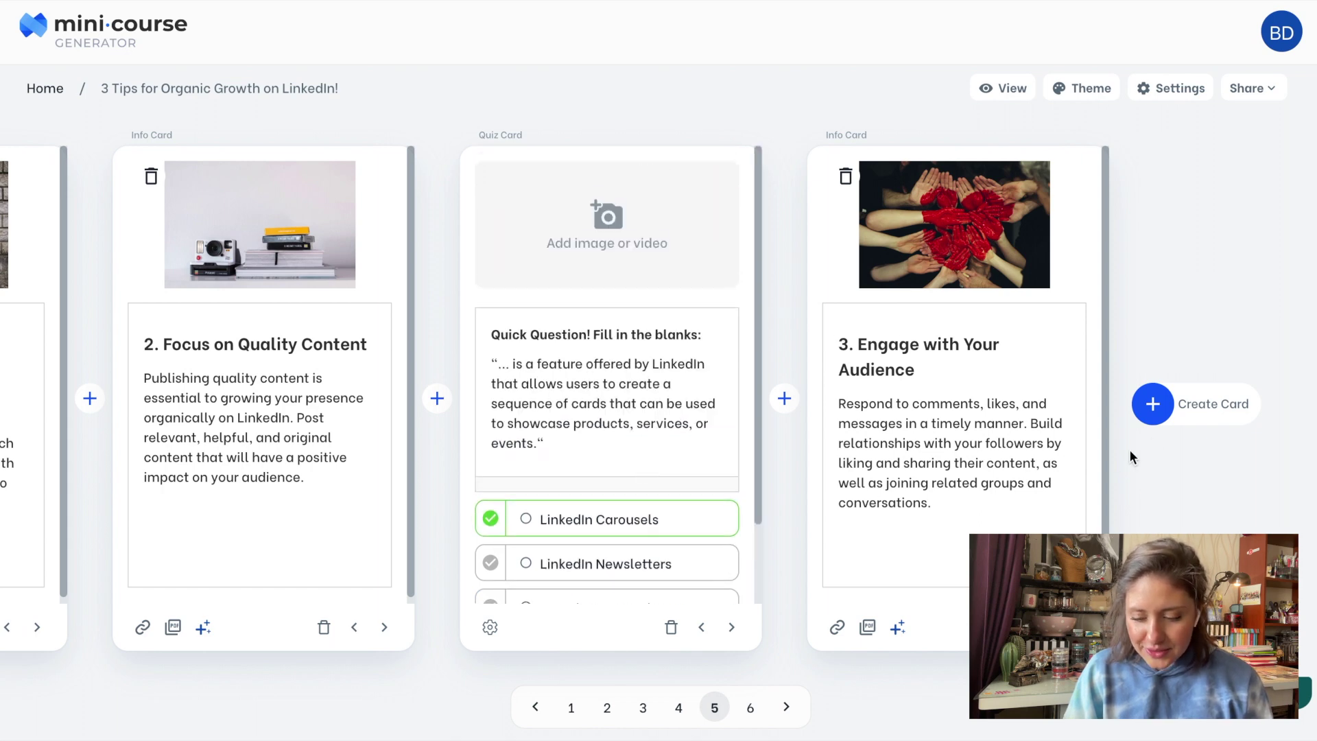
pyautogui.click(1170, 427)
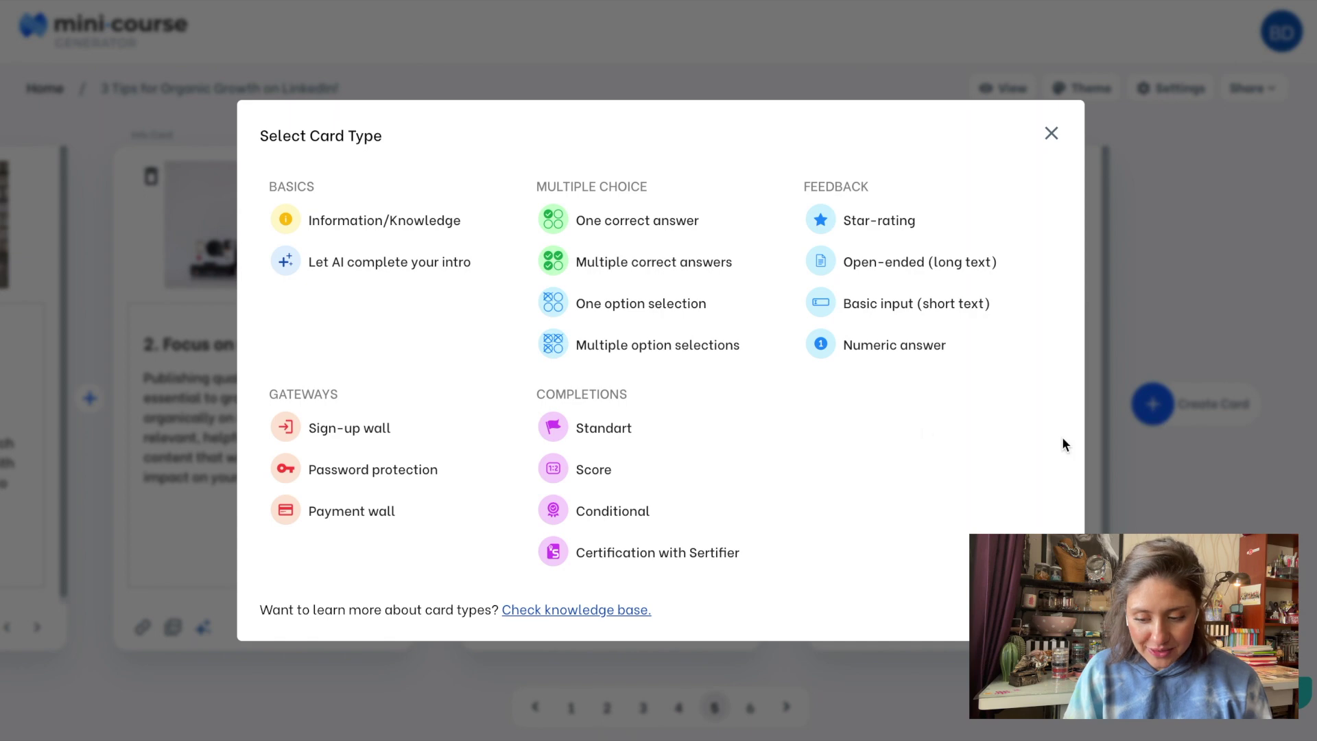
# Add an open-ended card asking readers, from their own experience, their best LinkedIn growth strategy.
pyautogui.click(944, 276)
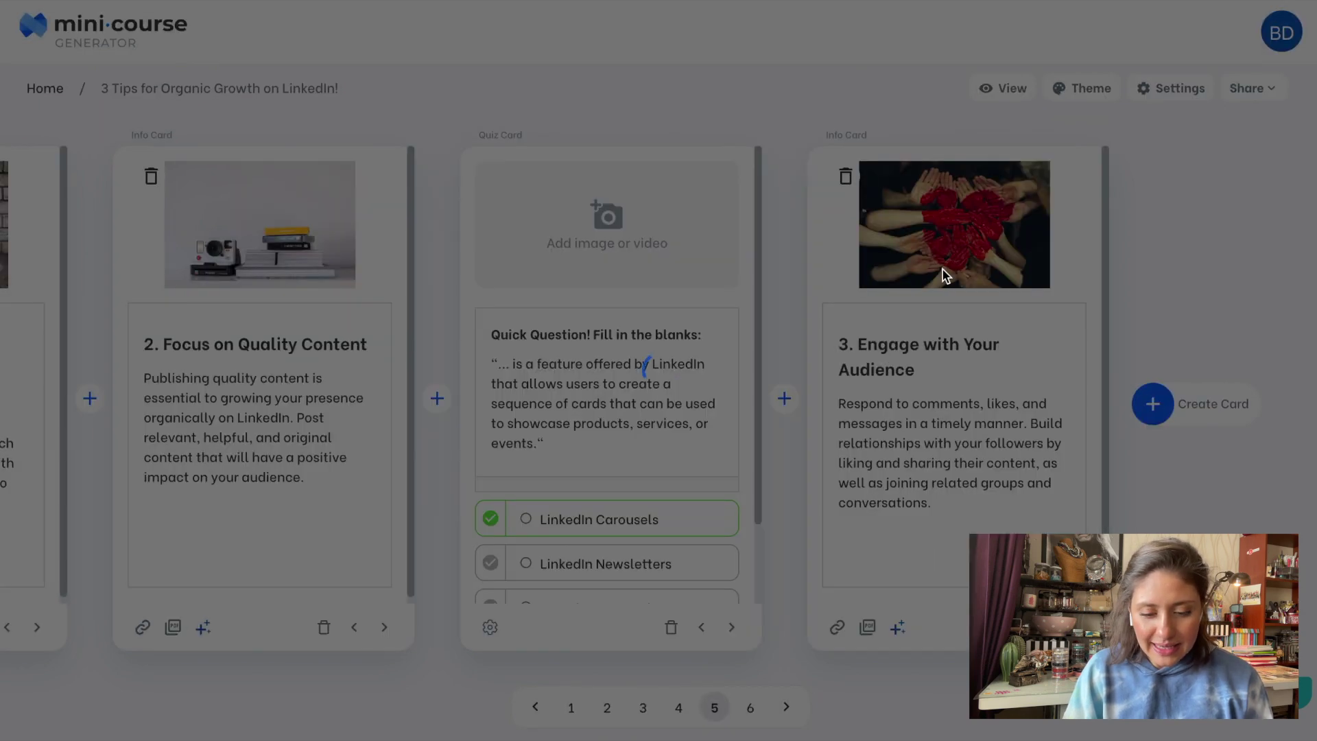
pyautogui.click(688, 327)
pyautogui.write('In your own exper')
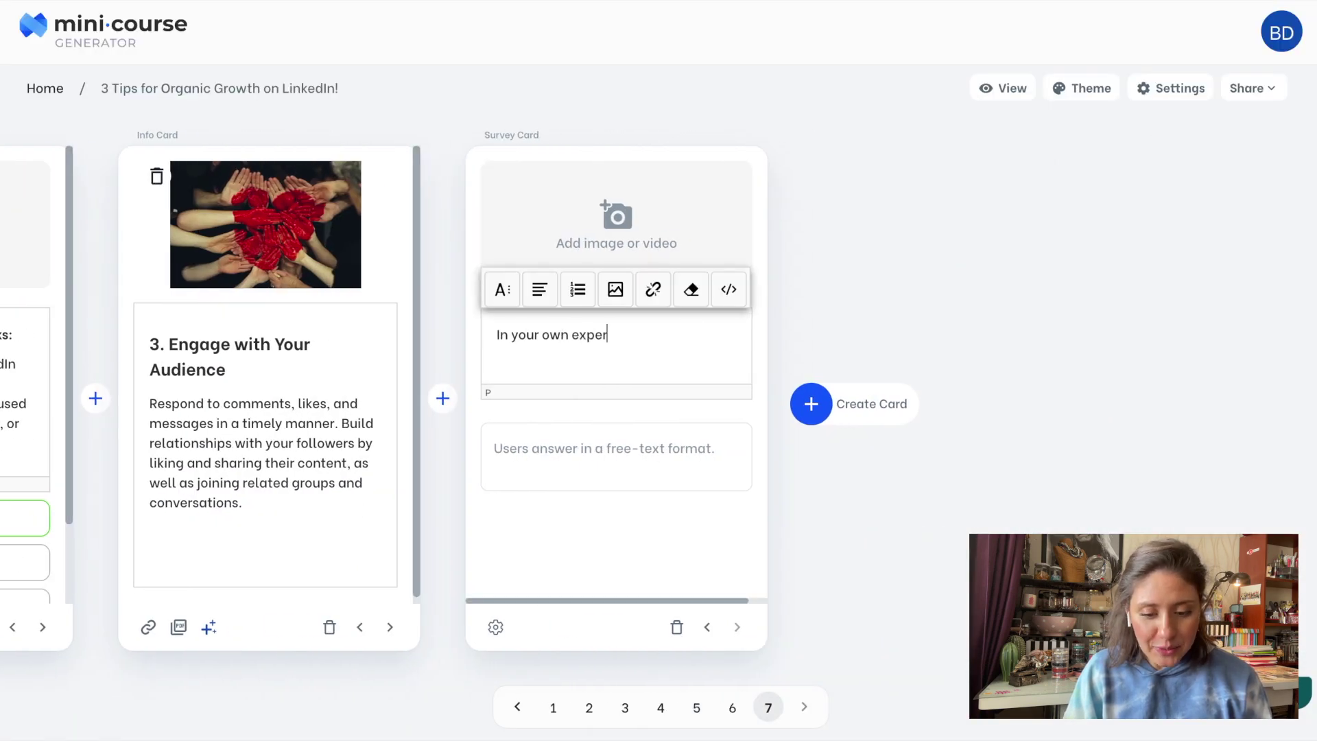
pyautogui.write('ience and obervavation, what is the best strategy to g')
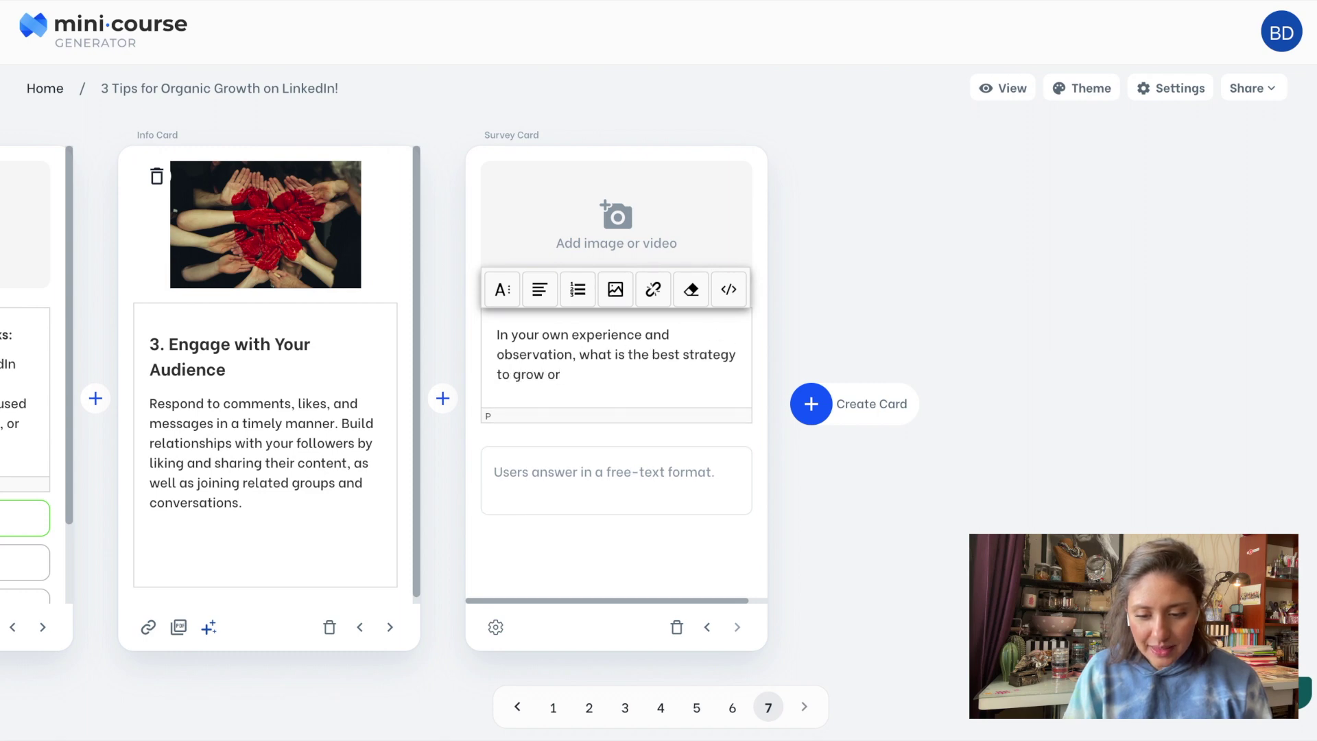
pyautogui.write('row our LinkedIn presence?')
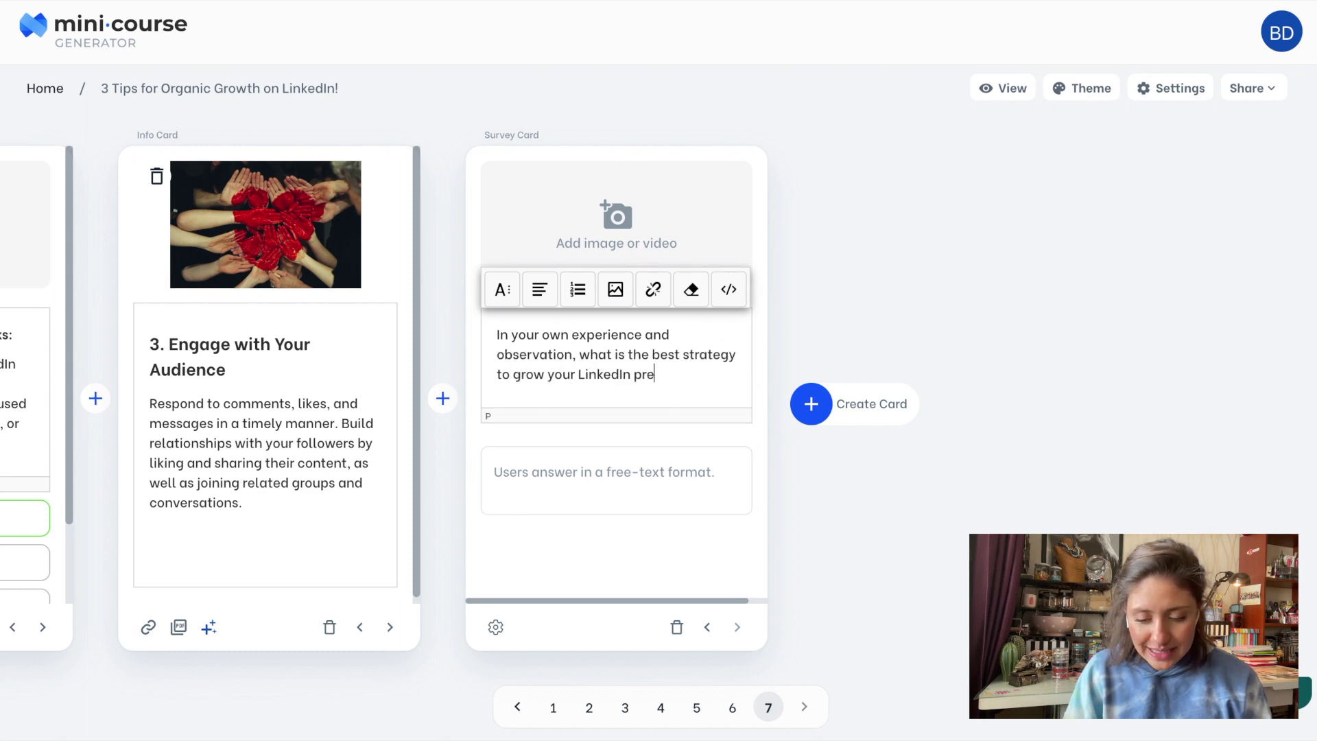
pyautogui.write(' Let me know in the comments!')
pyautogui.click(801, 483)
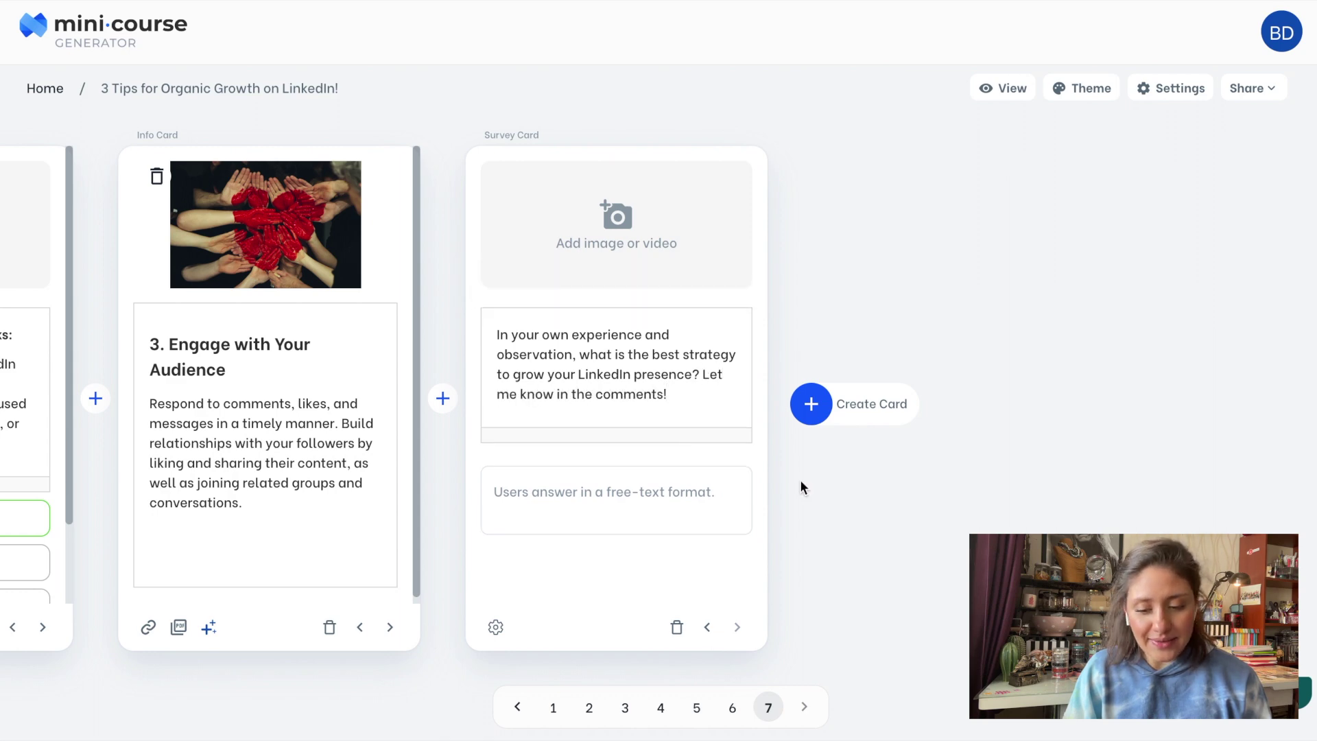
pyautogui.click(696, 713)
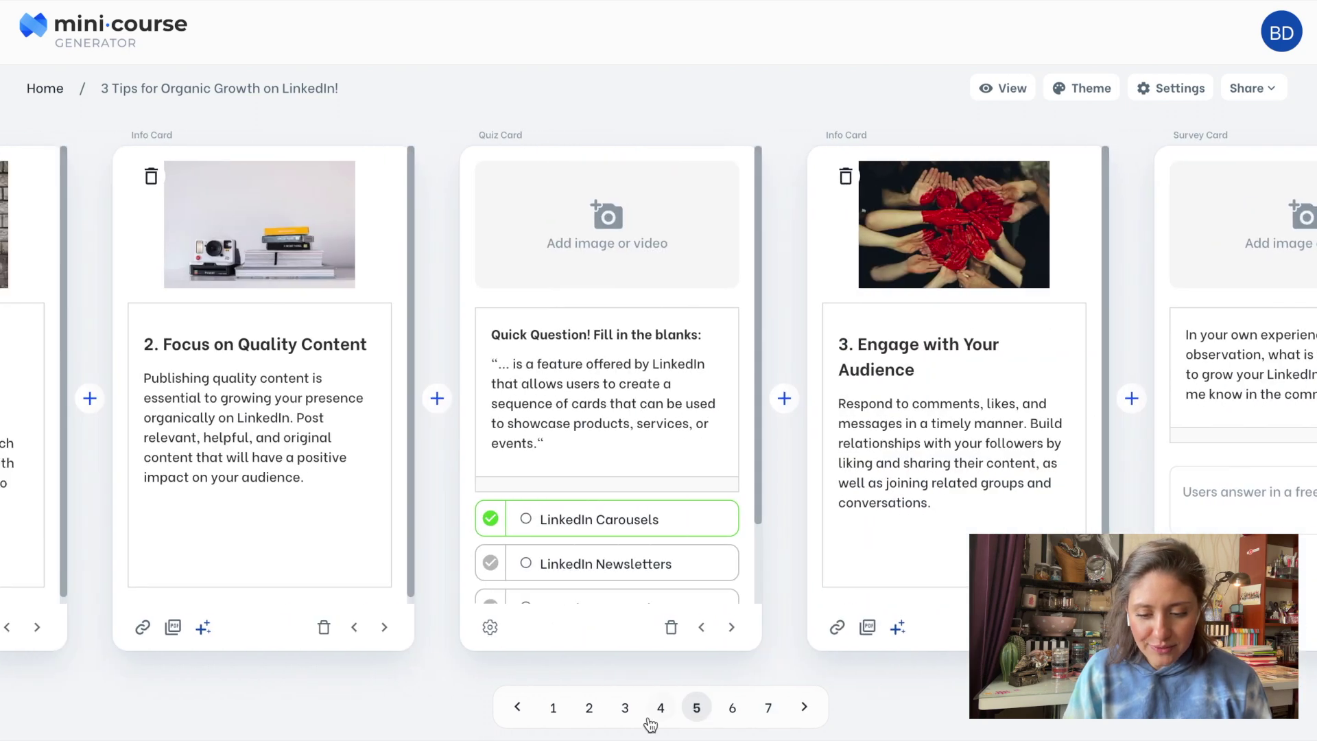
# Return to card page 1 and apply the Fluid theme preset's pastel gradient background to the course.
pyautogui.click(626, 719)
pyautogui.click(554, 721)
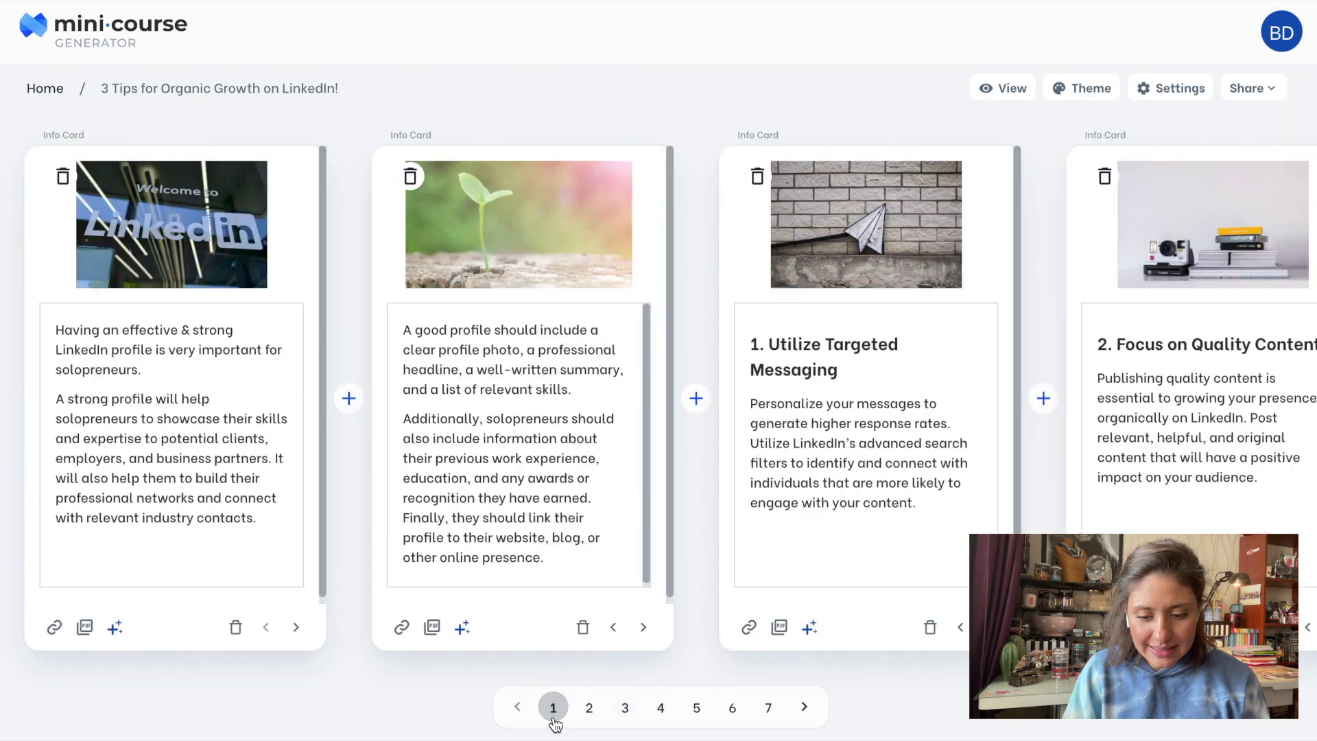
pyautogui.click(1082, 88)
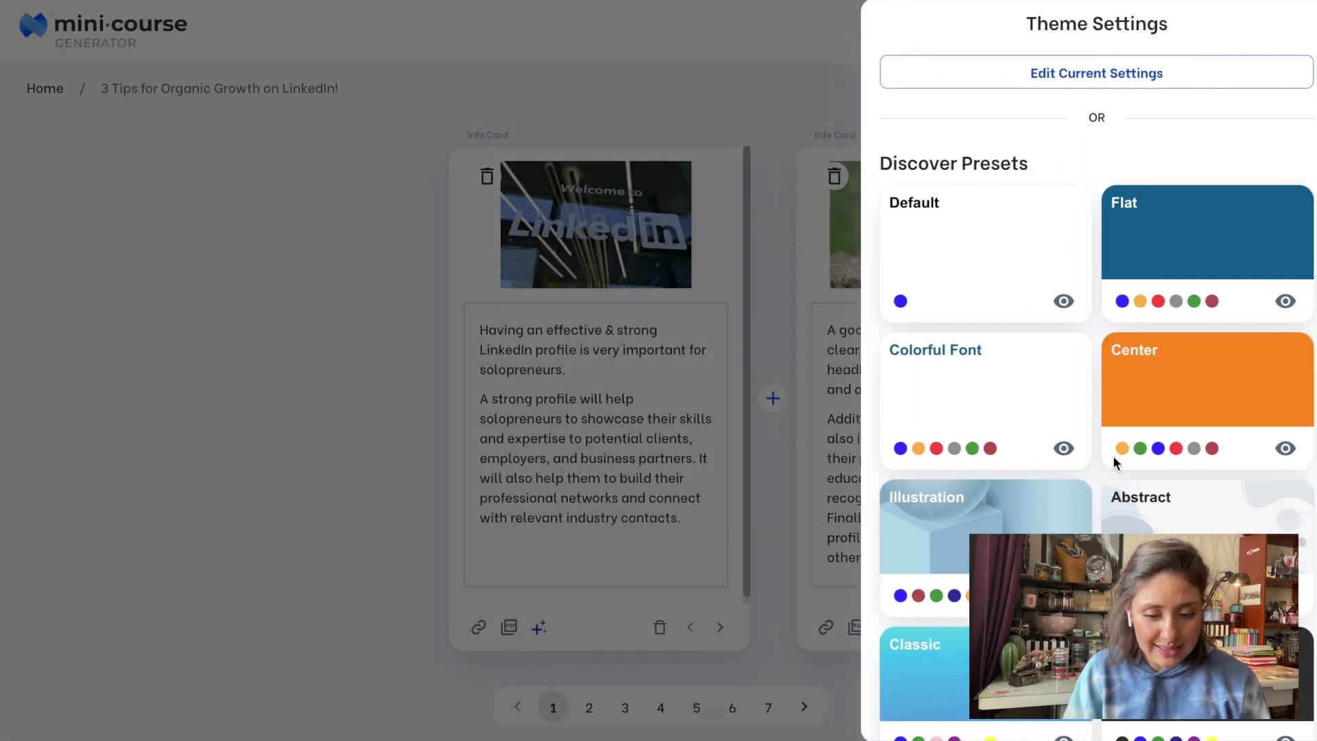
pyautogui.scroll(-3, 1114, 463)
pyautogui.scroll(-8, 1115, 463)
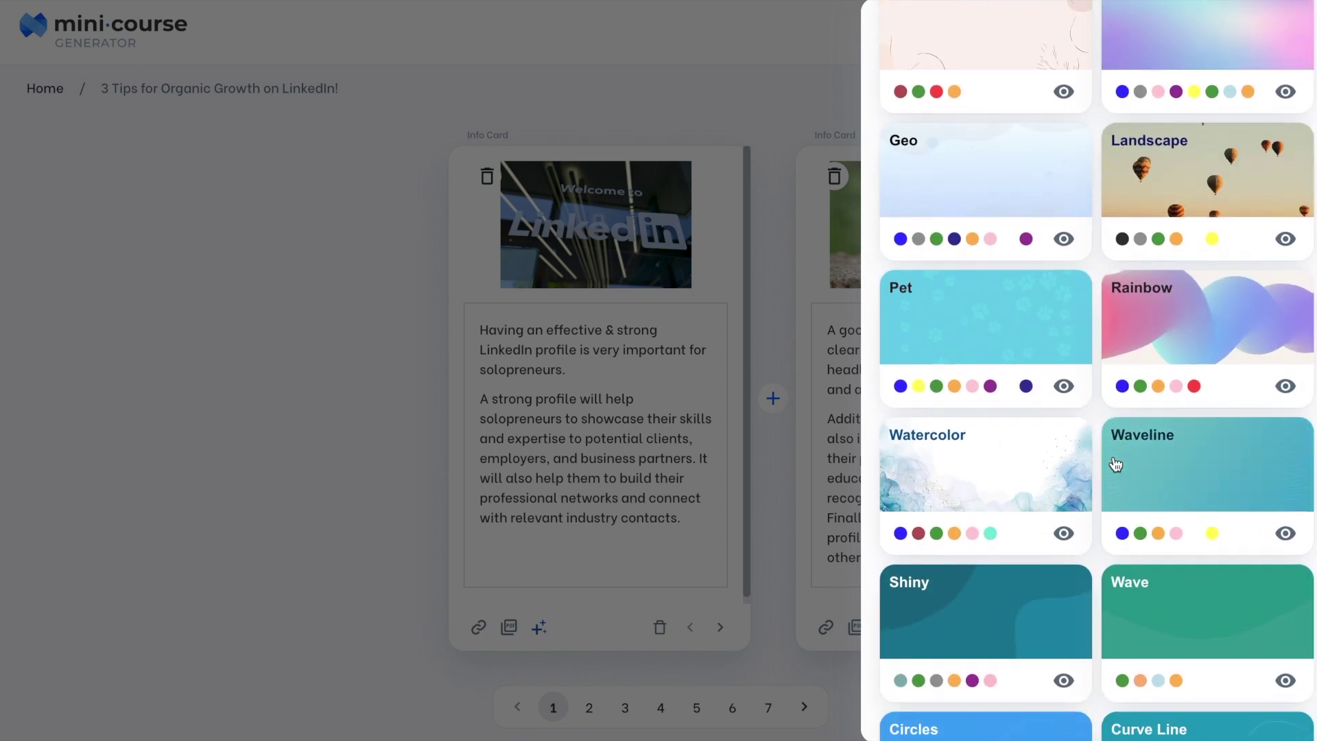
pyautogui.scroll(3, 1114, 463)
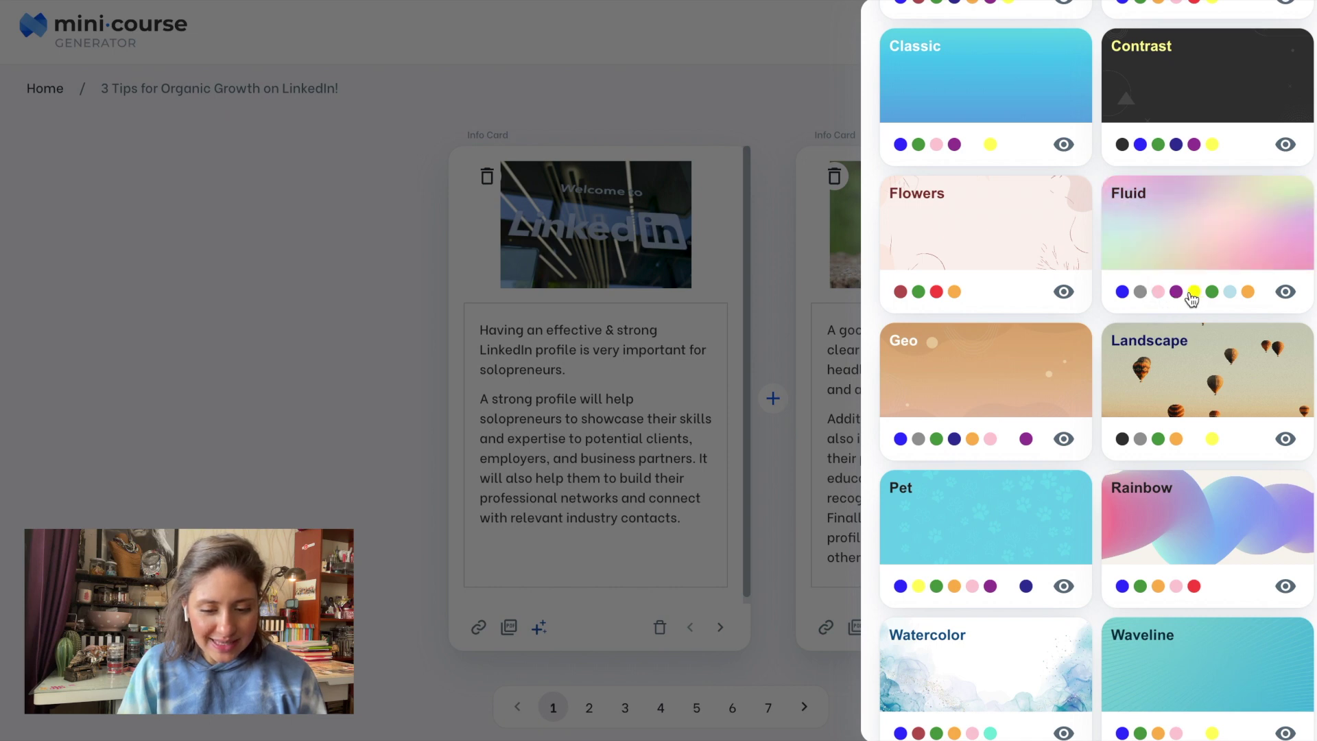
pyautogui.click(1199, 241)
pyautogui.scroll(5, 1200, 240)
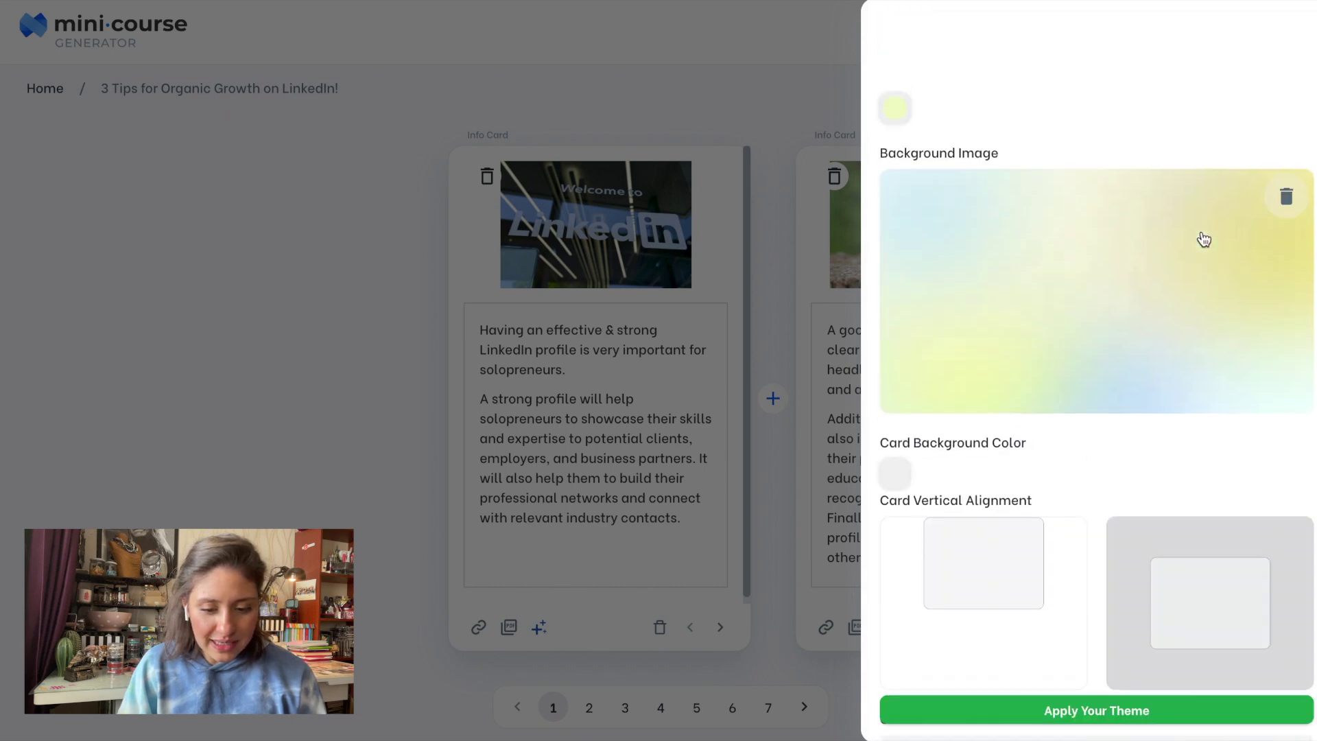
pyautogui.scroll(-5, 1201, 236)
pyautogui.click(1115, 711)
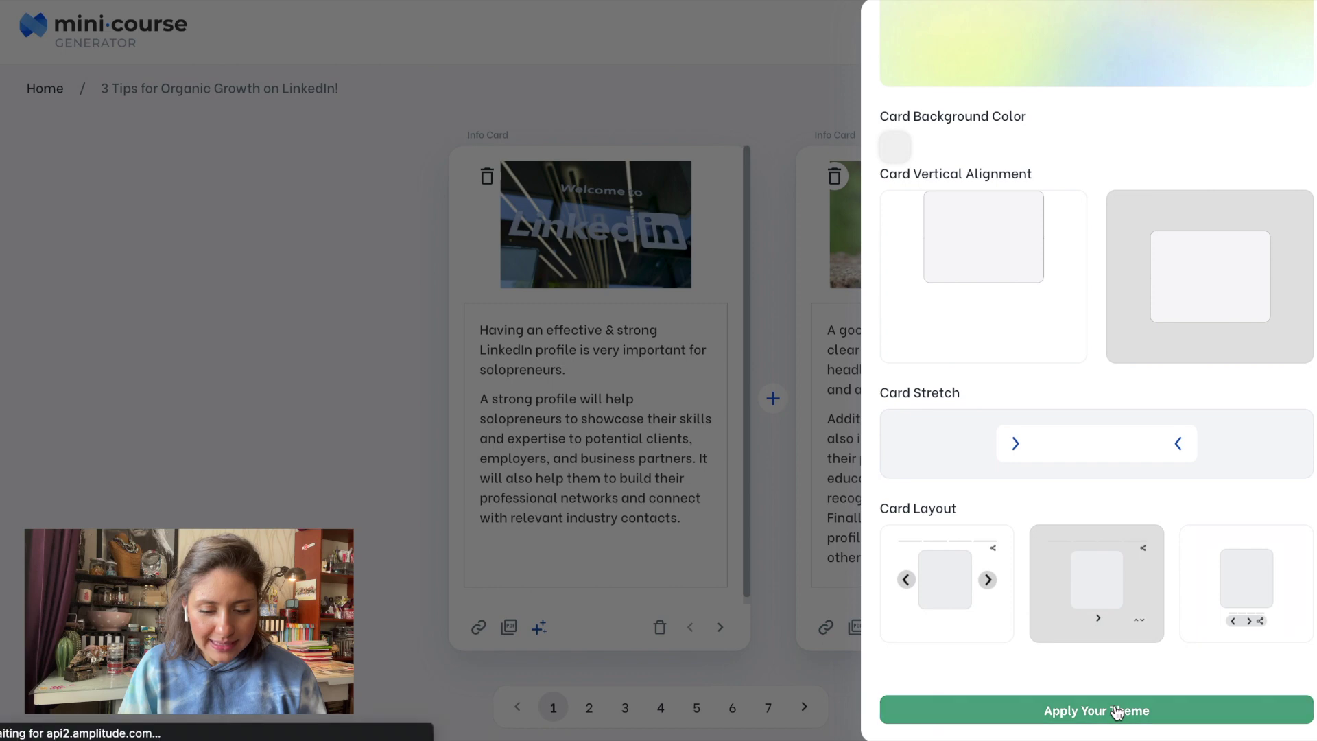
pyautogui.click(768, 666)
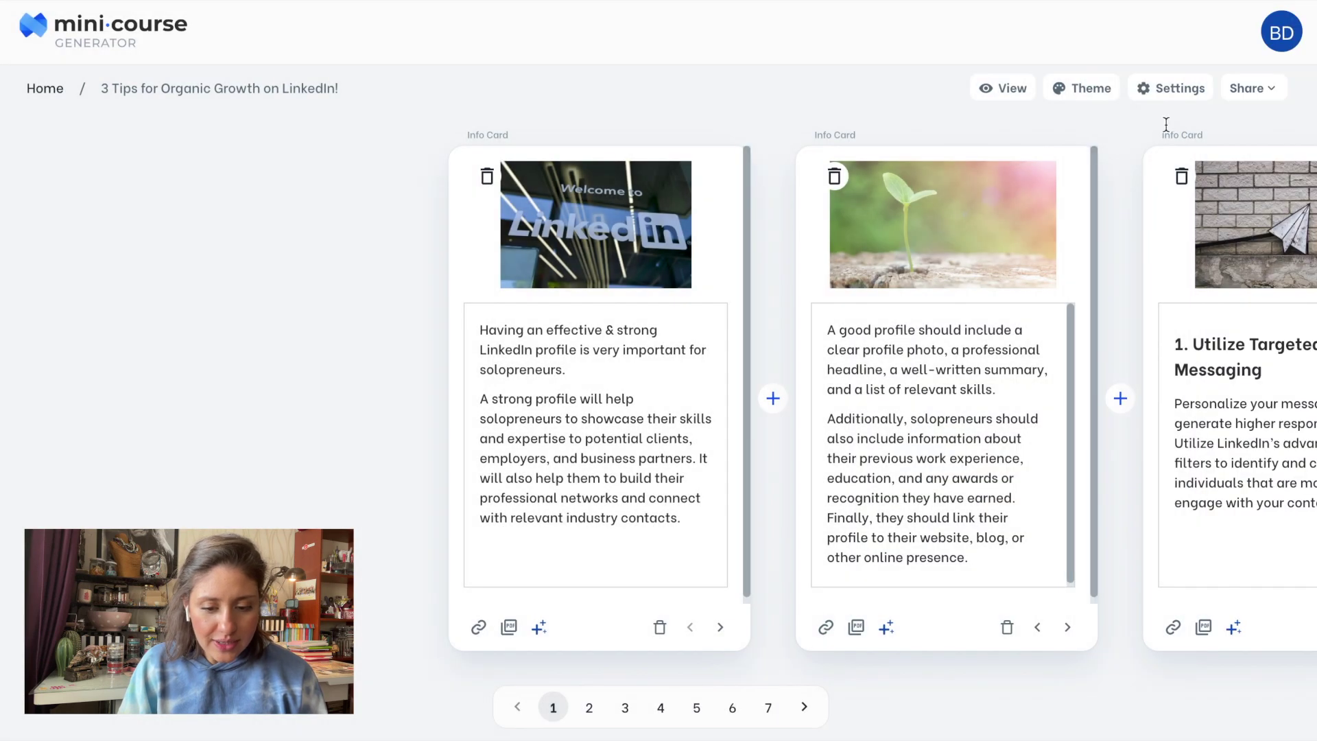
# Add the Mini Course Generator logo on the Basics settings tab and save the settings.
pyautogui.click(1171, 96)
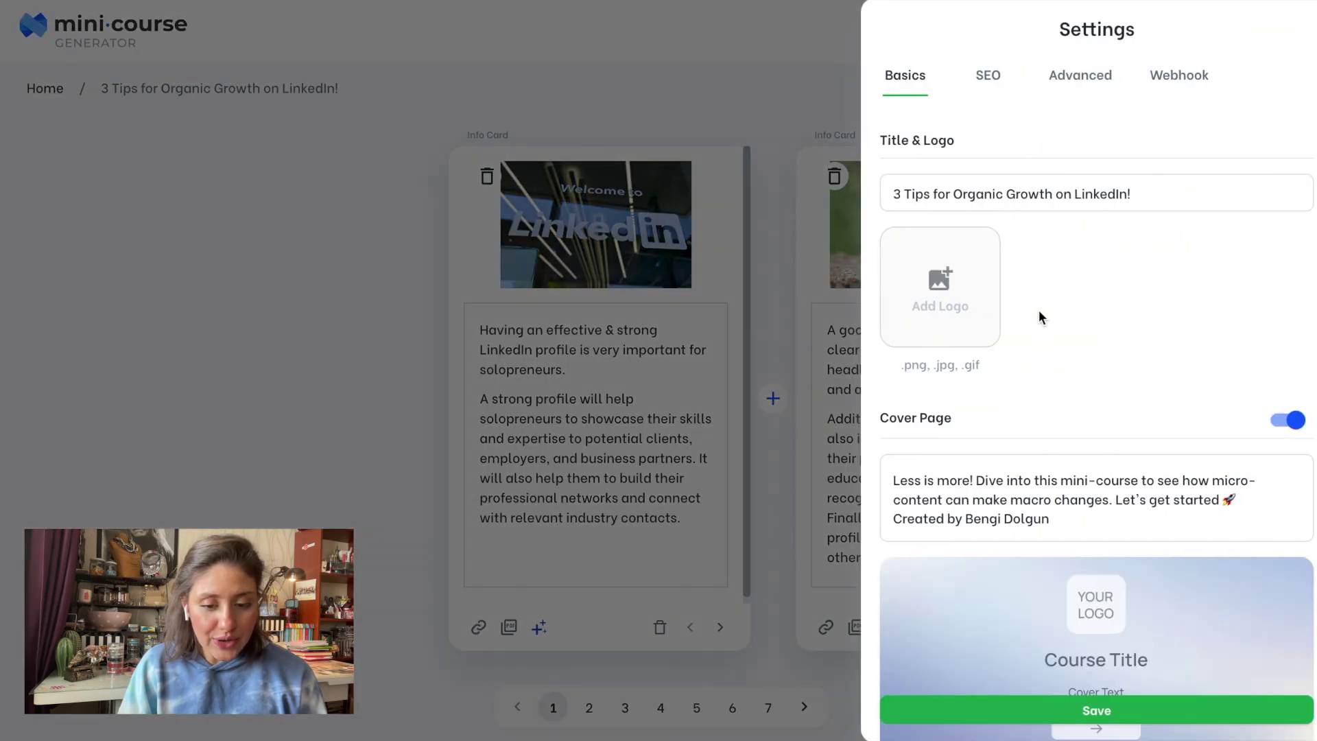
pyautogui.click(915, 317)
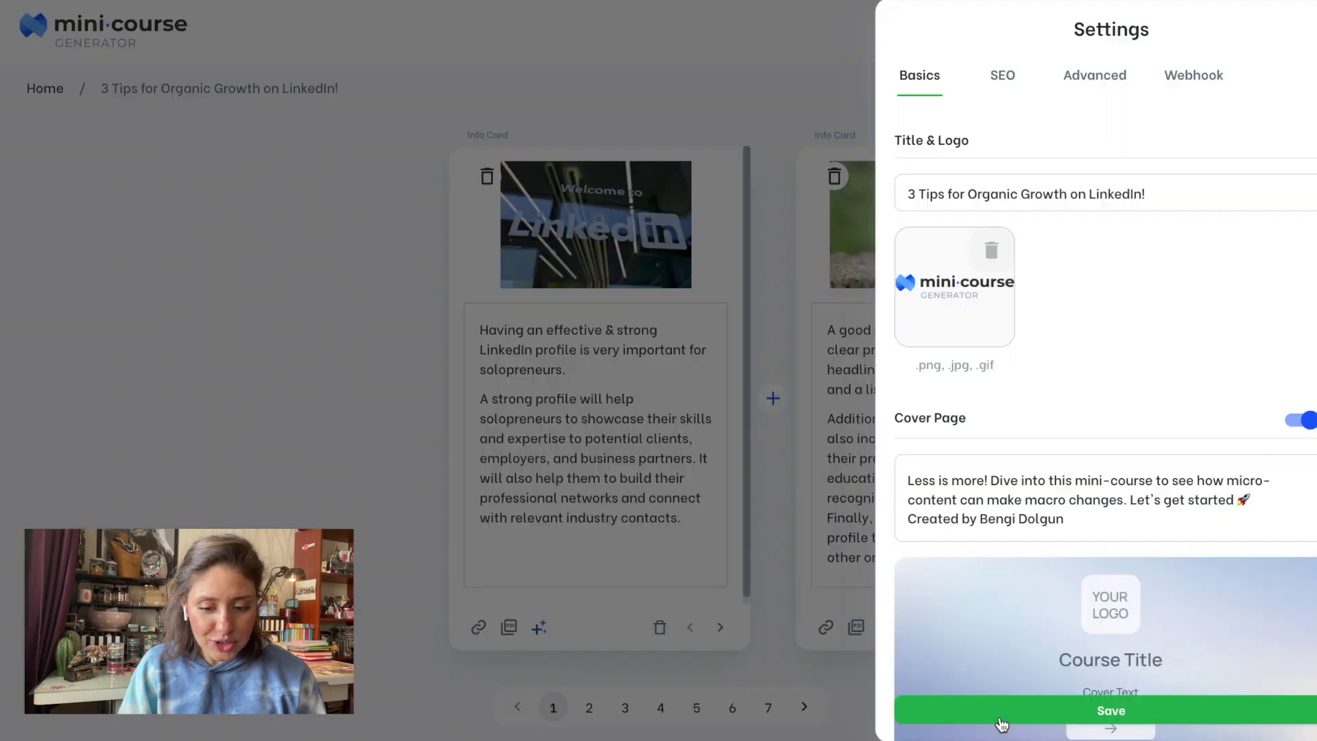
pyautogui.click(999, 717)
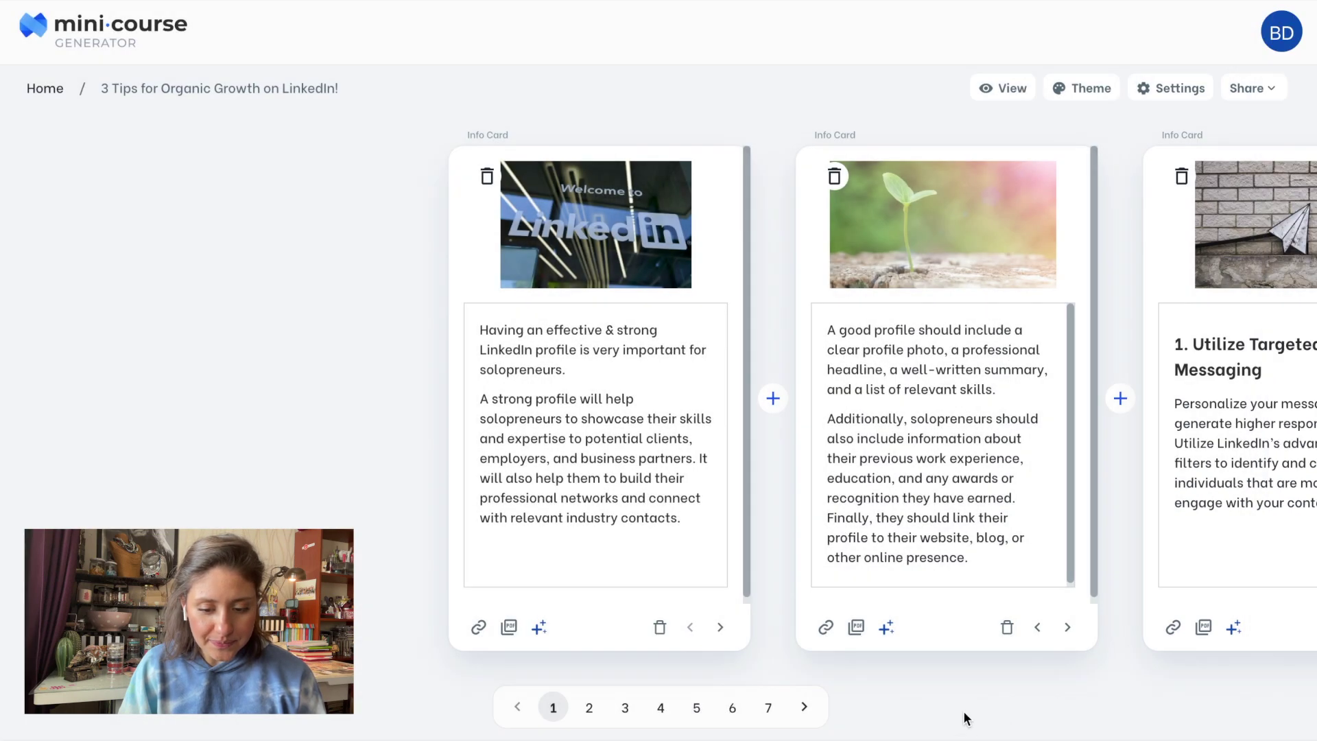
# Open the Share > LinkedIn Carousel preview and move from the cover to the card slides.
pyautogui.click(1269, 94)
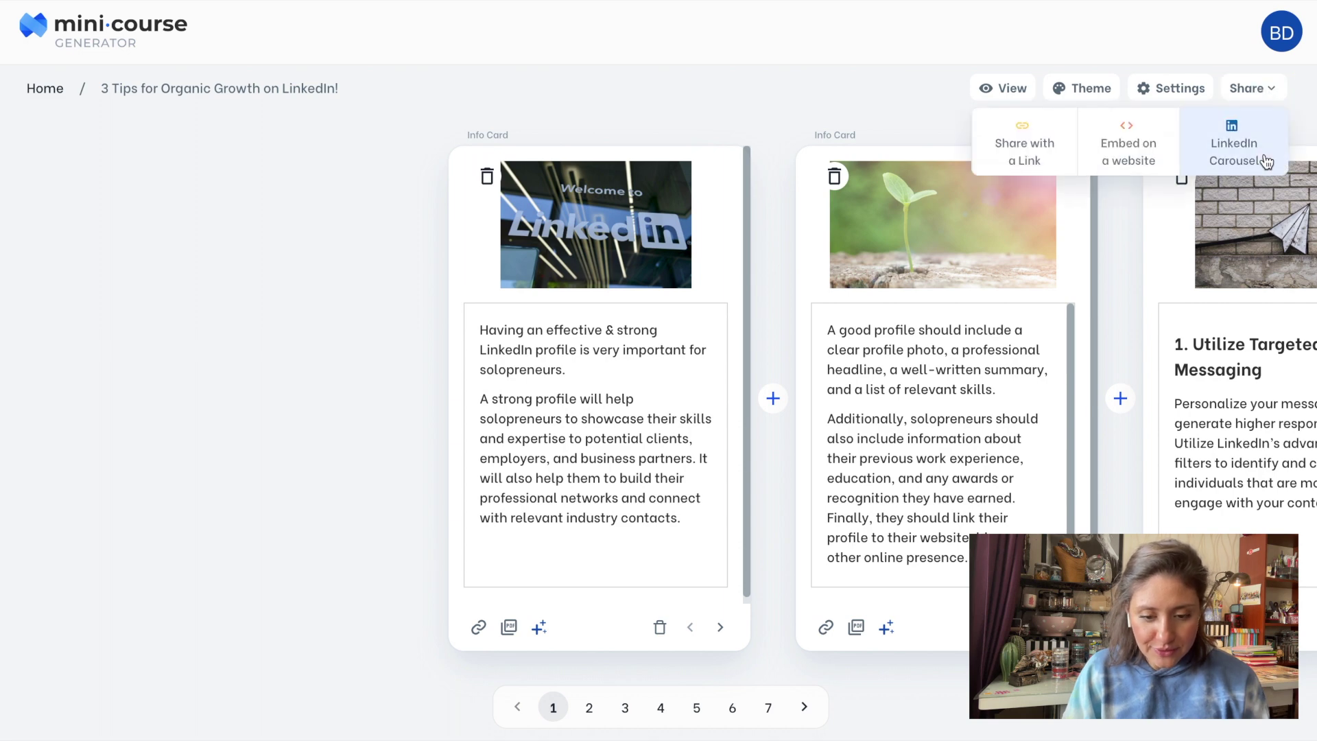
pyautogui.click(1265, 161)
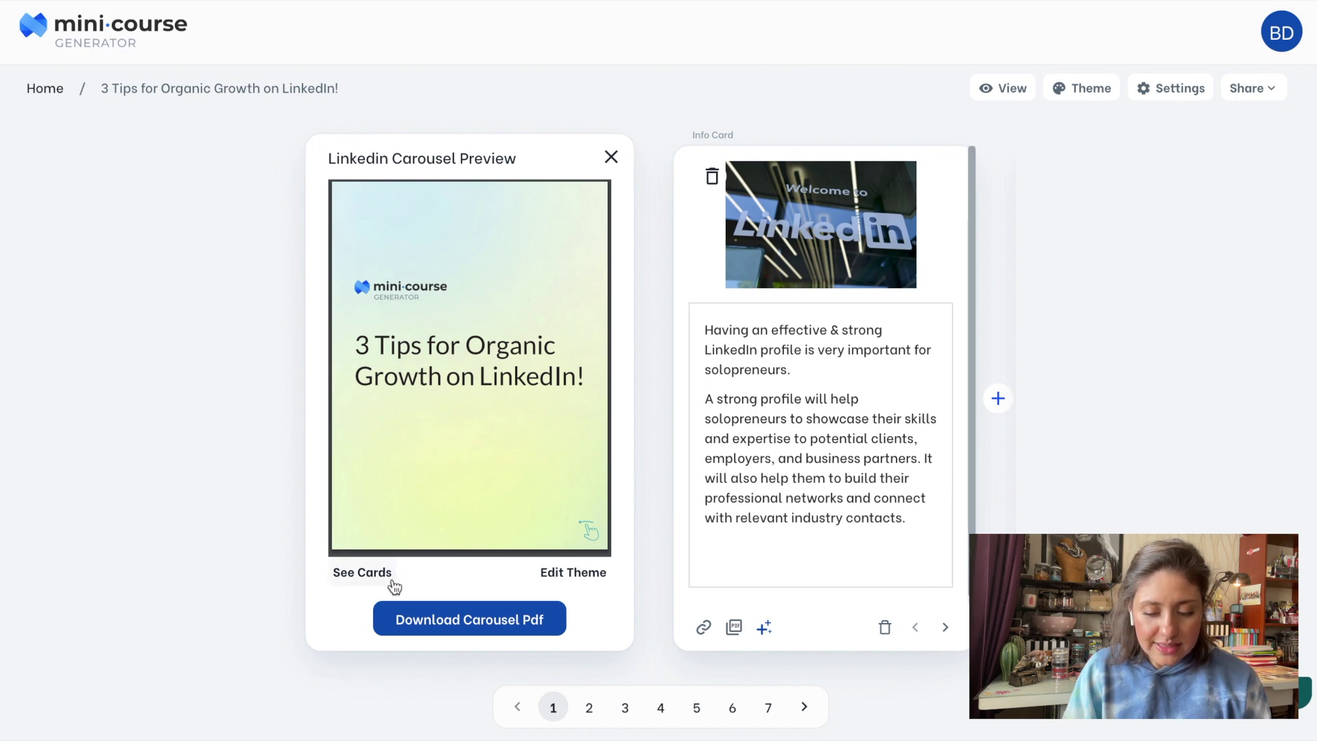
pyautogui.click(364, 572)
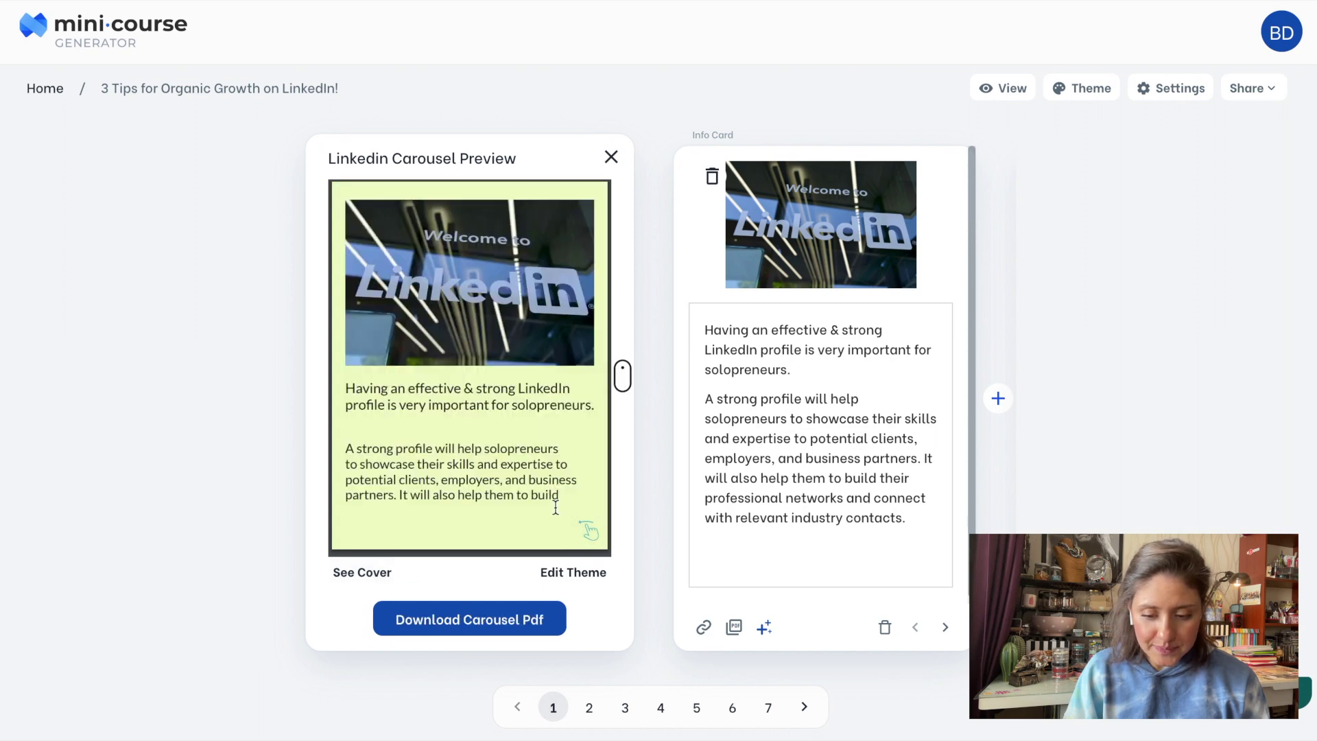
# Page through the carousel preview to slide 3, '1. Utilize Targeted Messaging'.
pyautogui.scroll(-5, 515, 489)
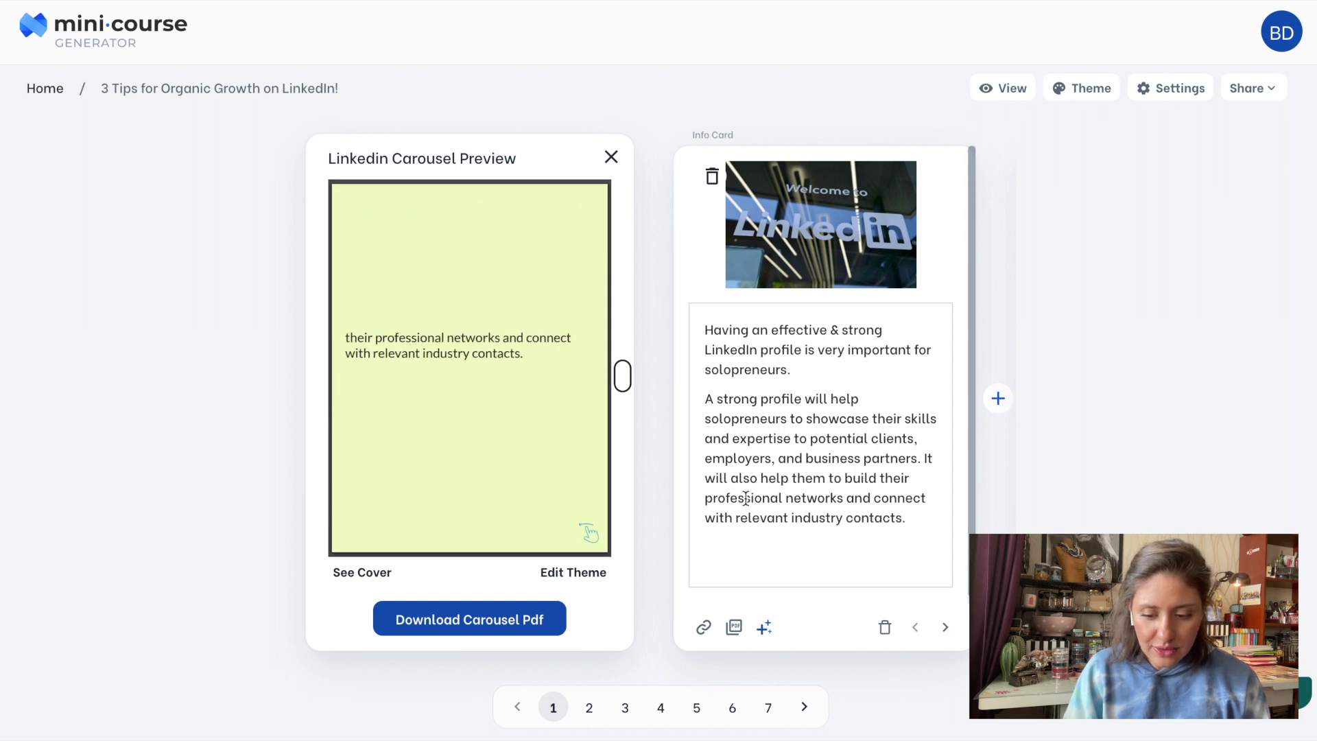
pyautogui.scroll(5, 535, 461)
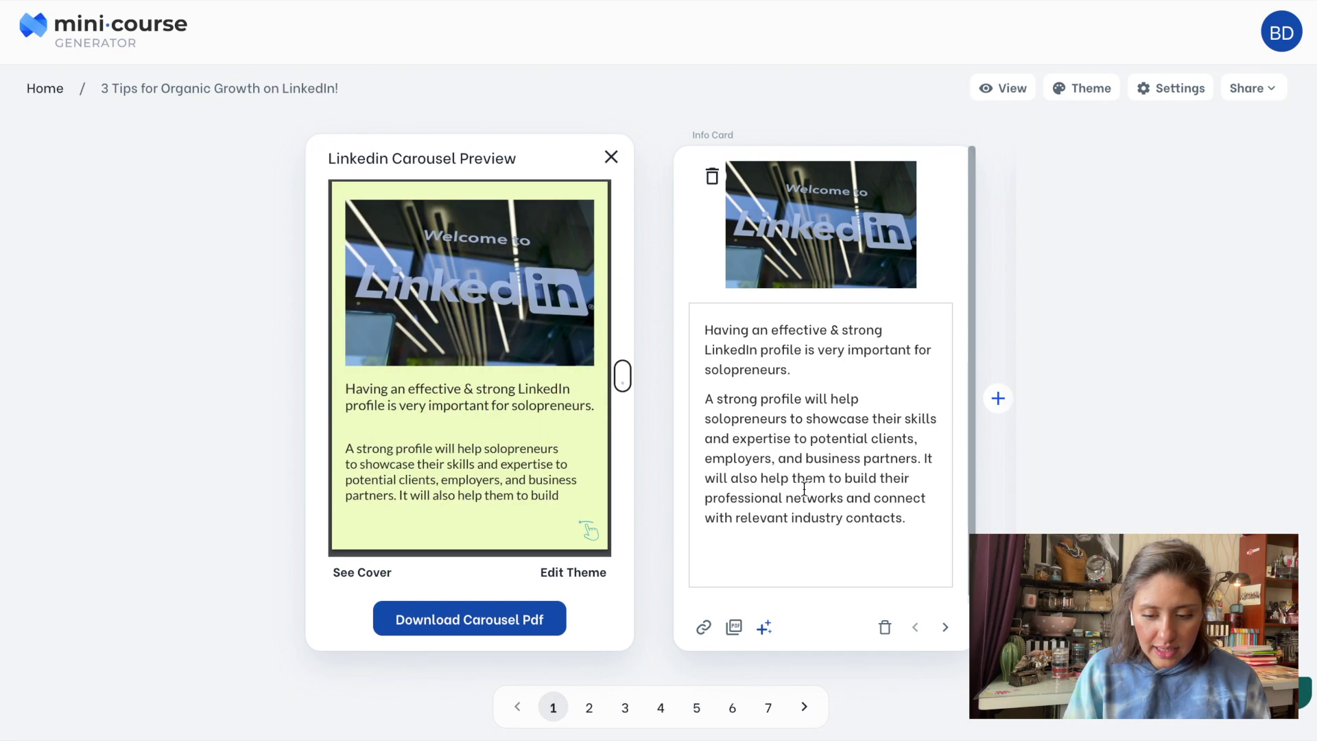
pyautogui.click(589, 709)
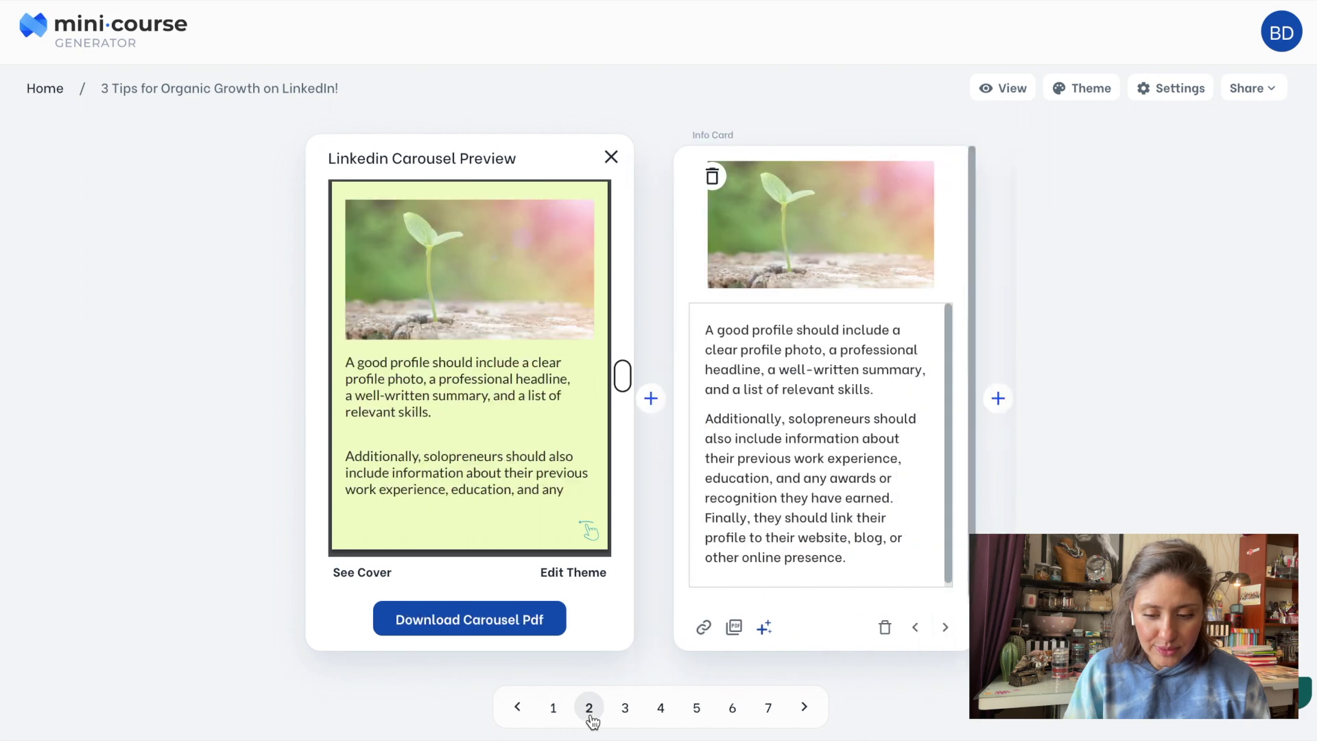
pyautogui.scroll(-5, 592, 535)
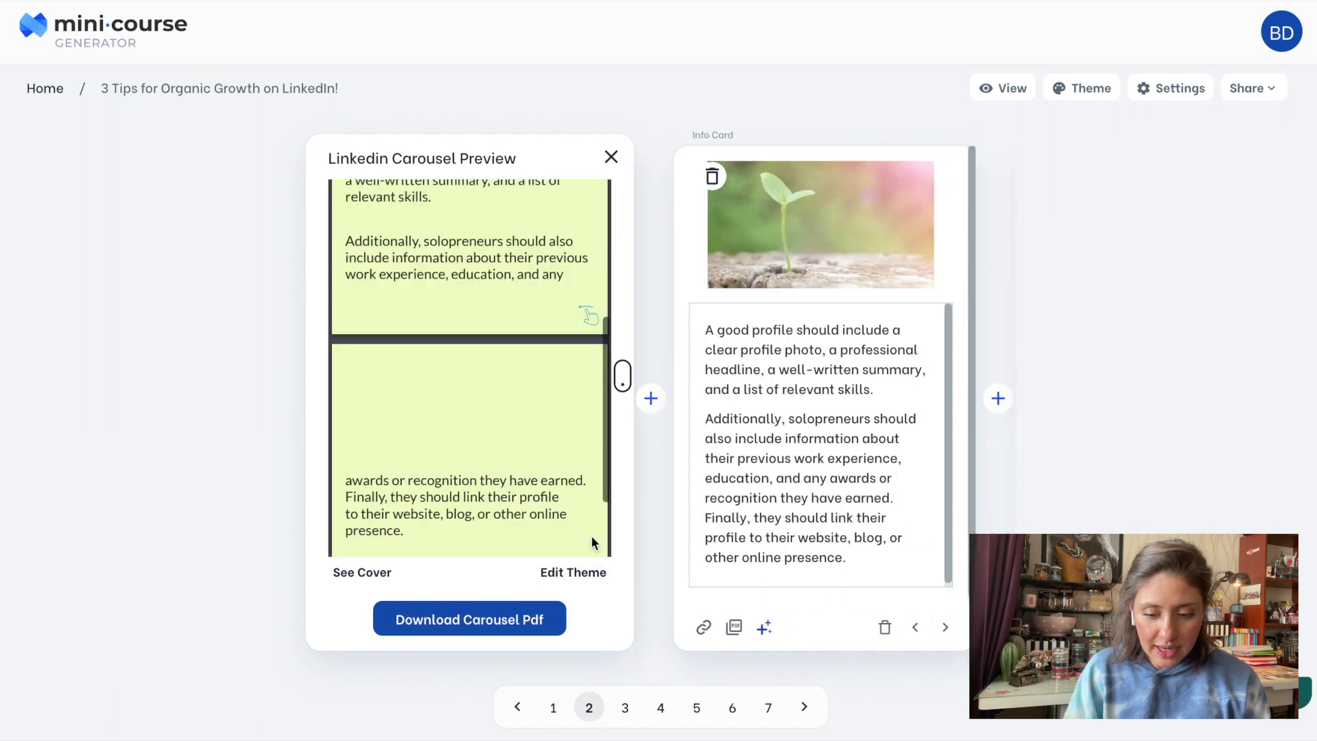
pyautogui.click(625, 711)
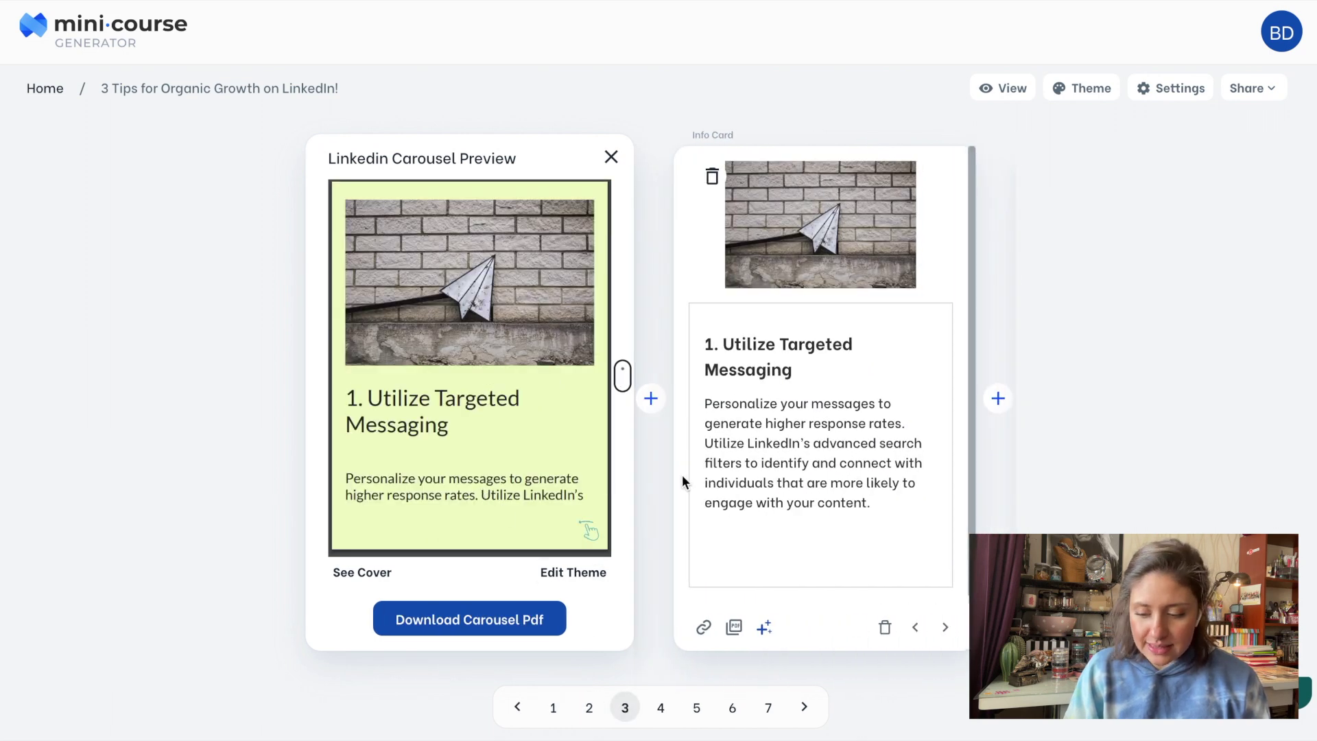
# Move the first card's second paragraph into a new Information/Knowledge card inserted after card 1.
pyautogui.click(610, 160)
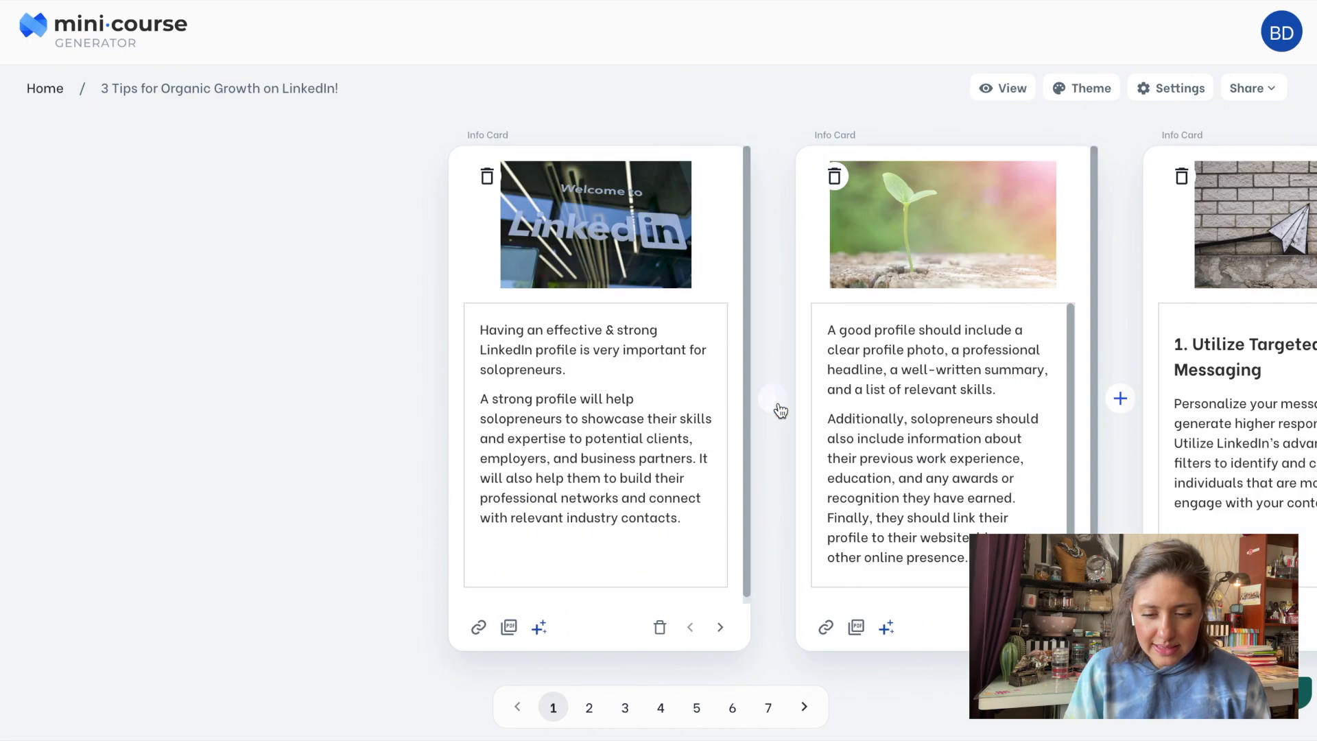
pyautogui.click(777, 409)
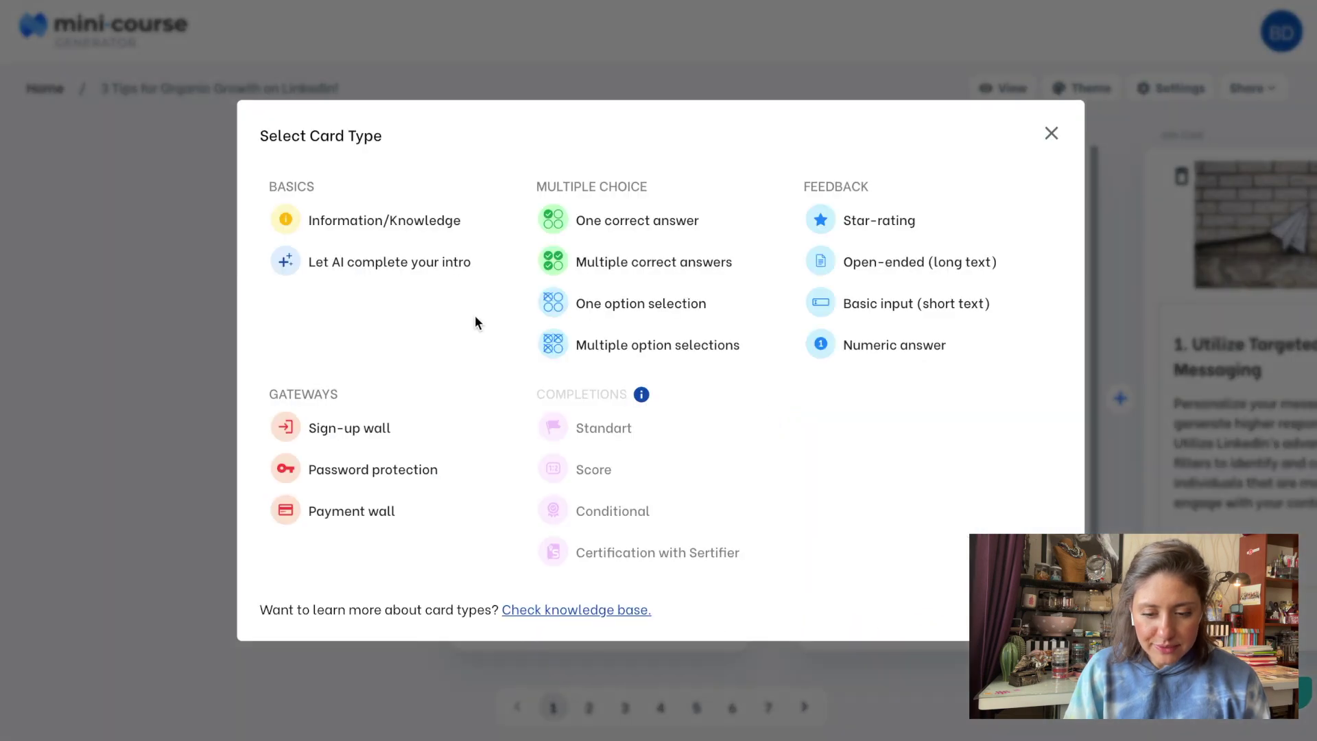
pyautogui.click(412, 220)
pyautogui.moveTo(134, 398); pyautogui.dragTo(359, 523)
pyautogui.press('BackSpace')
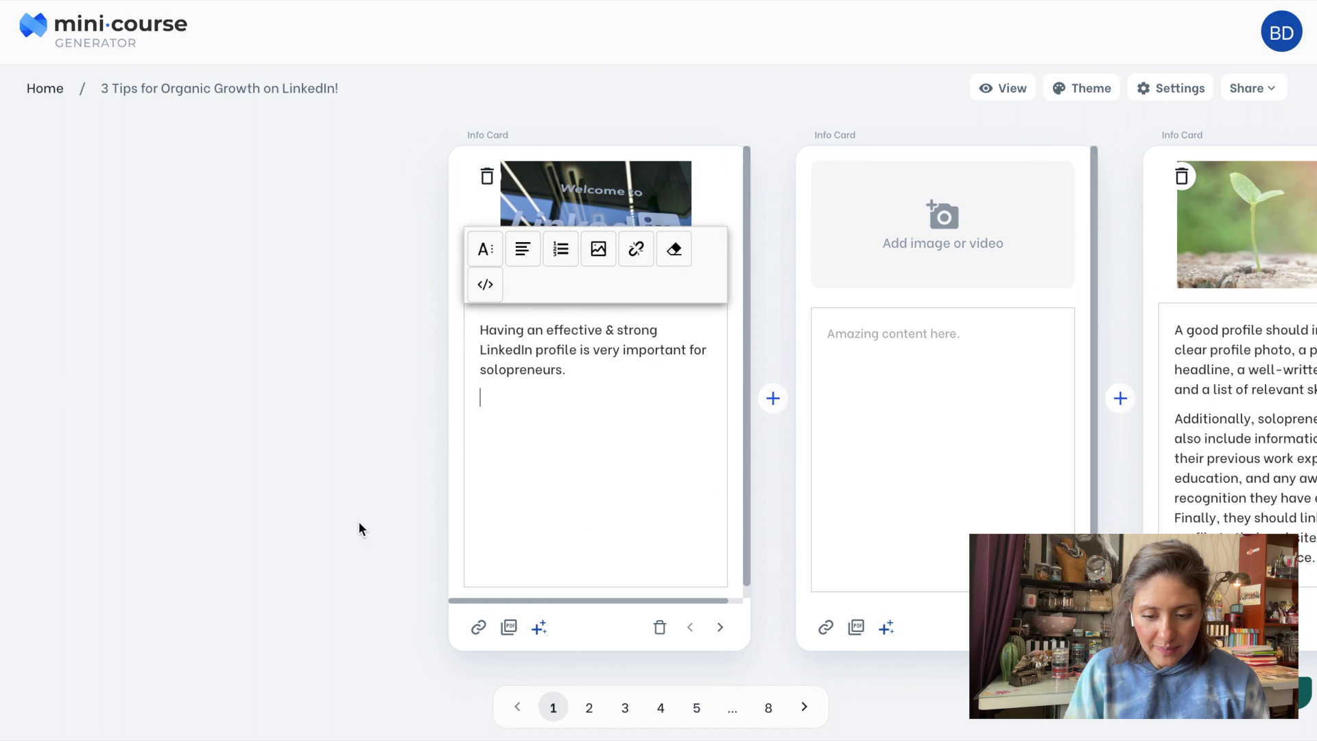
pyautogui.press('BackSpace')
pyautogui.click(921, 404)
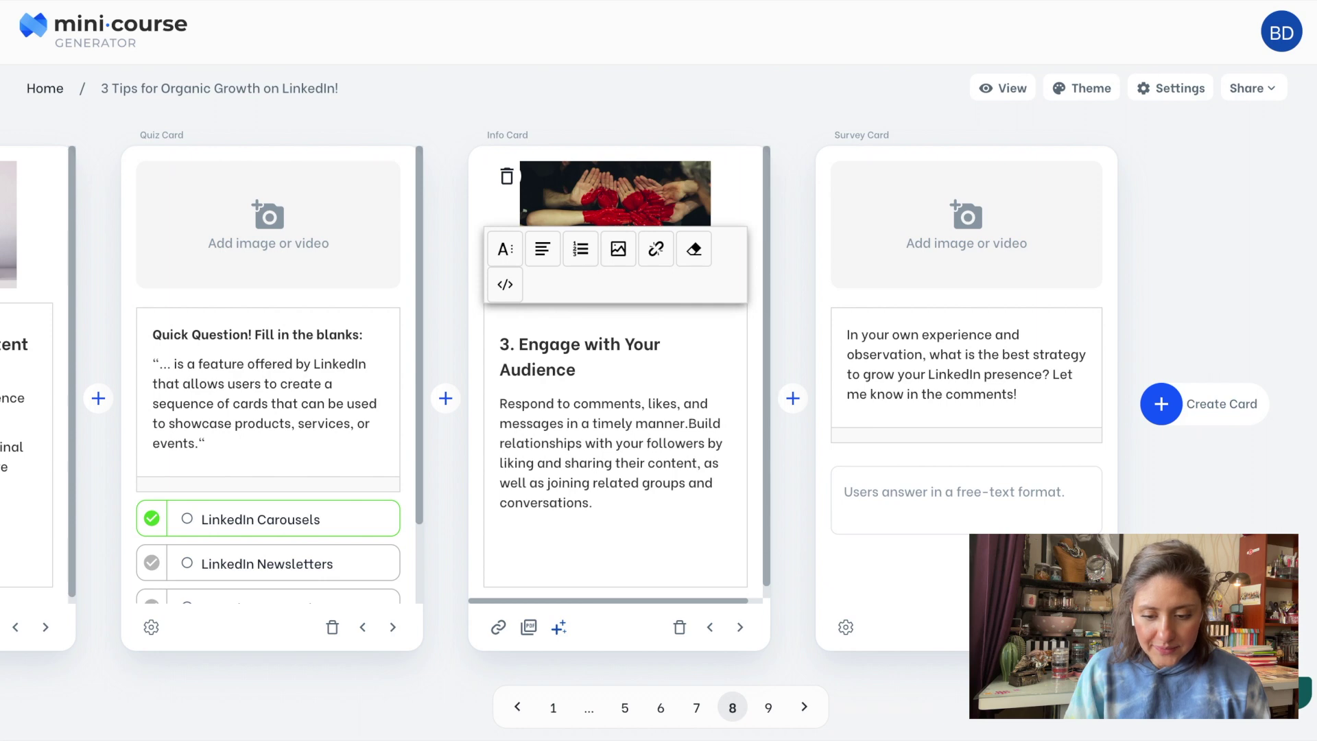
# Split the Engage with Your Audience text into a new paragraph before 'Build relationships'.
pyautogui.press('Return')
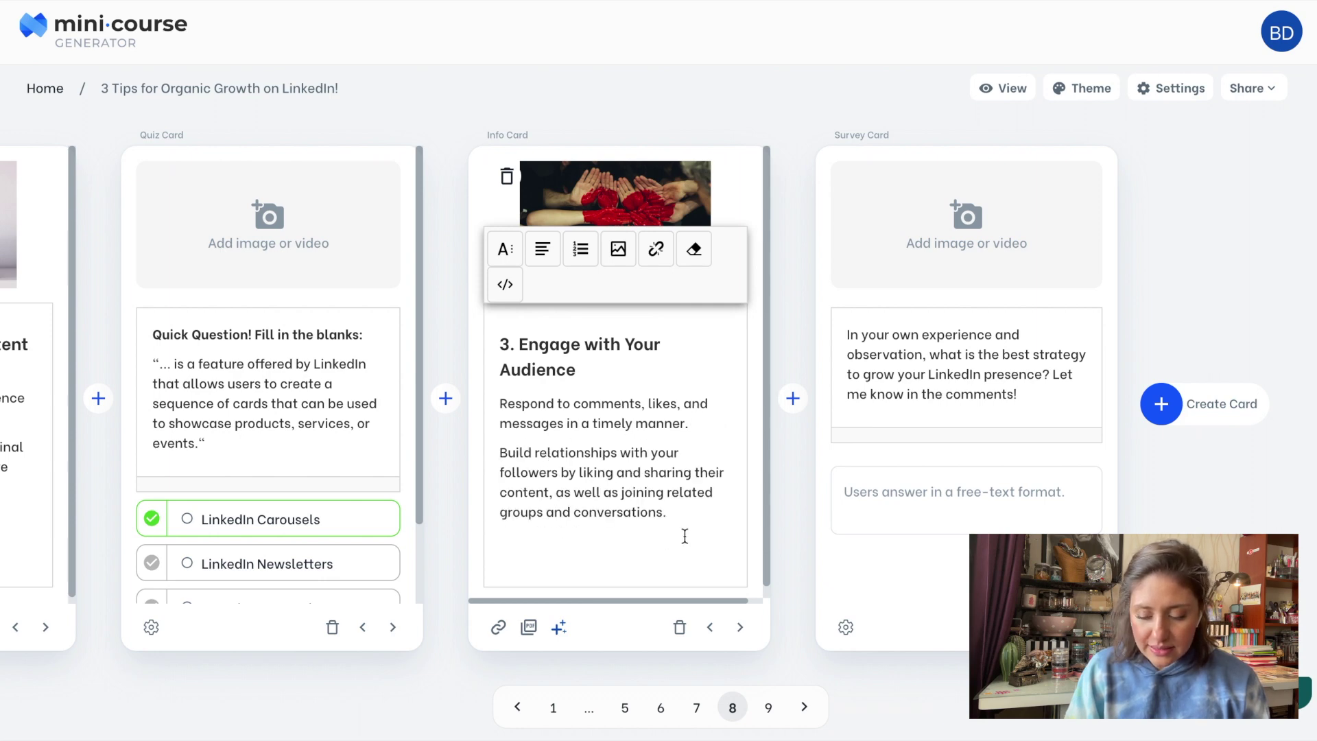
pyautogui.click(794, 550)
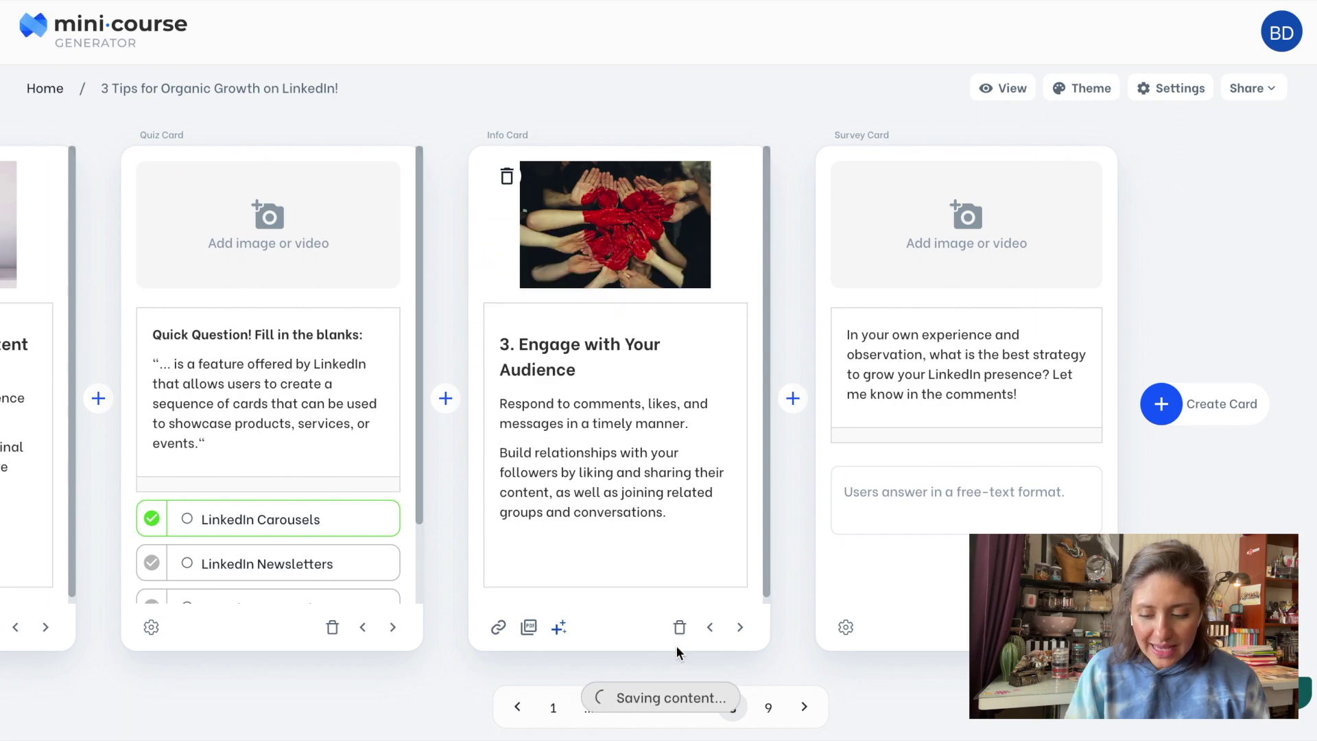
pyautogui.click(556, 710)
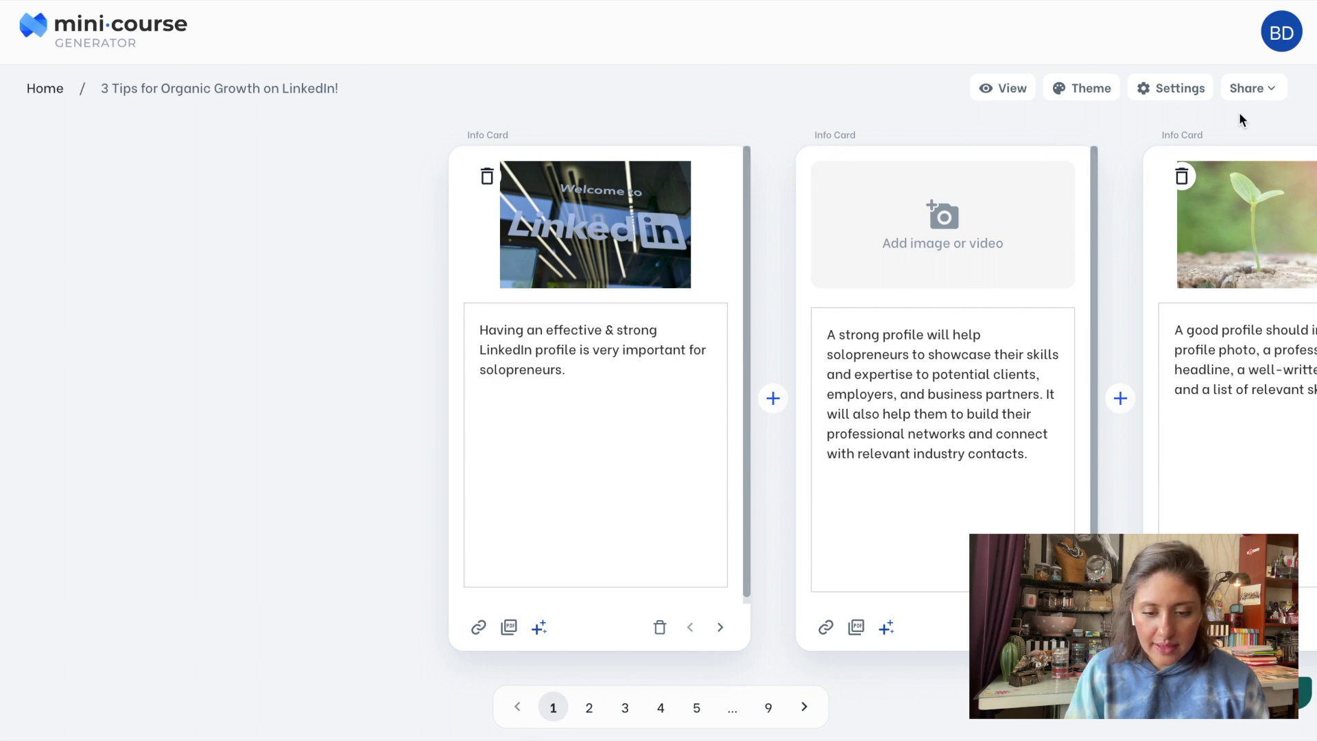
pyautogui.click(1276, 91)
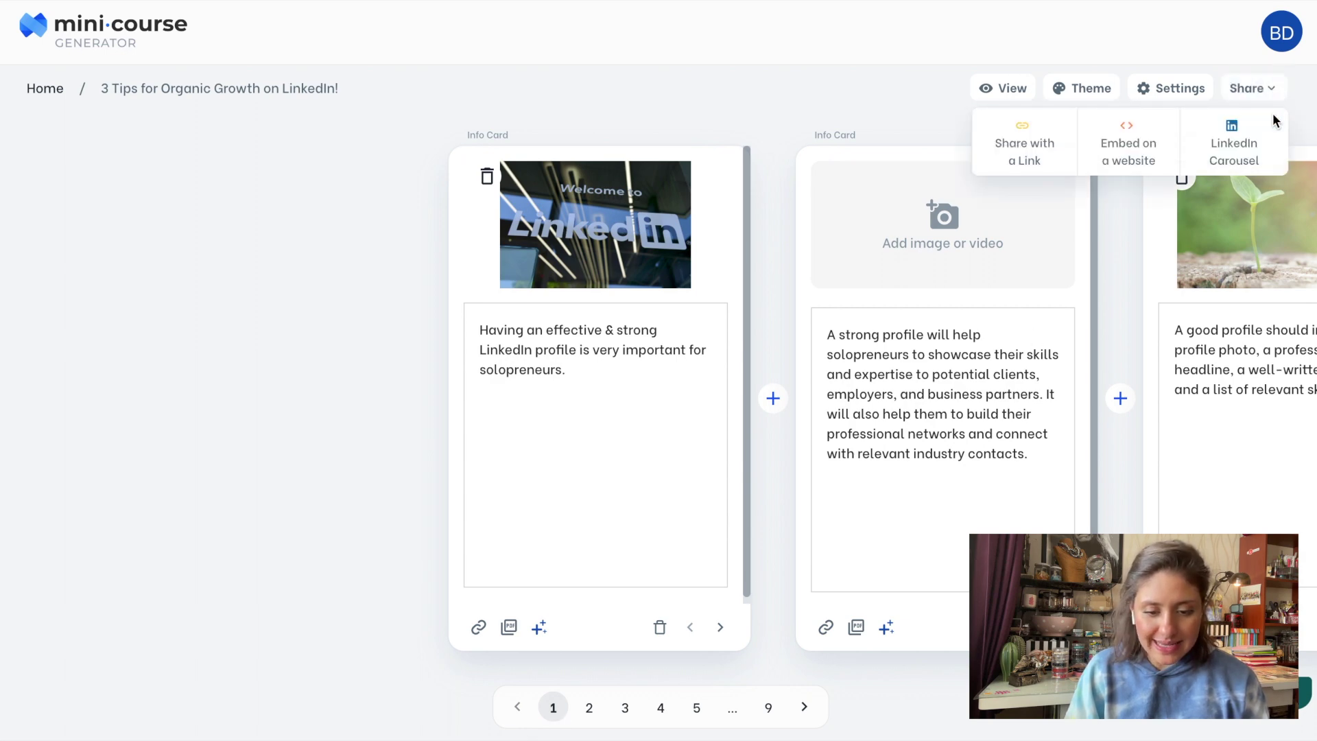
pyautogui.click(1268, 162)
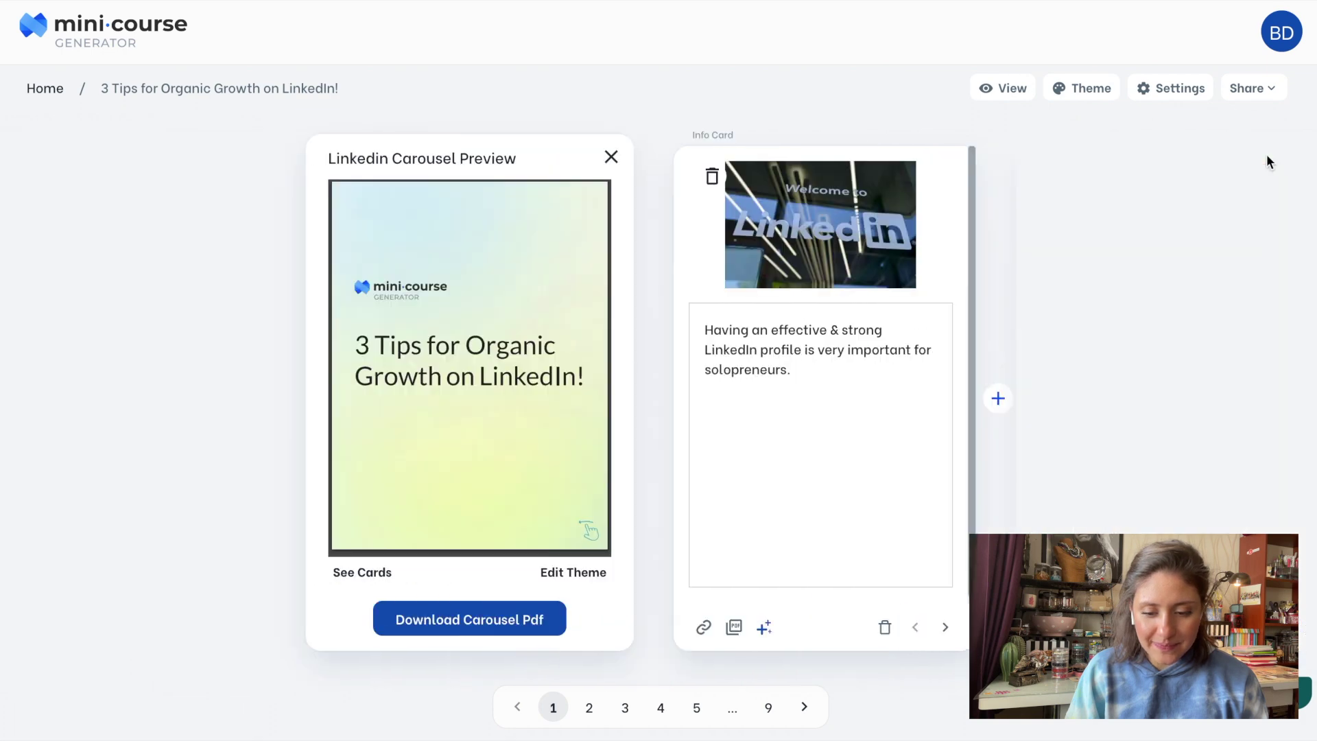
pyautogui.click(384, 580)
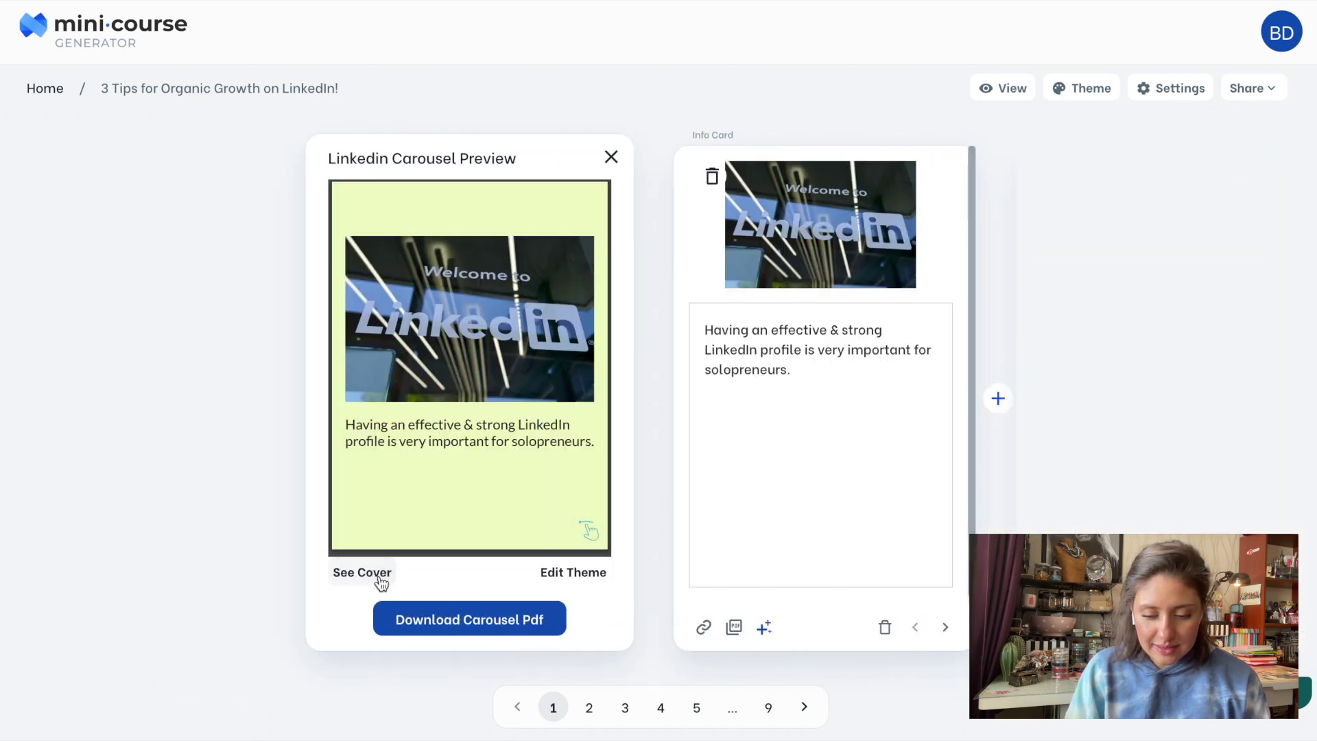
pyautogui.click(588, 713)
pyautogui.click(624, 713)
pyautogui.click(662, 717)
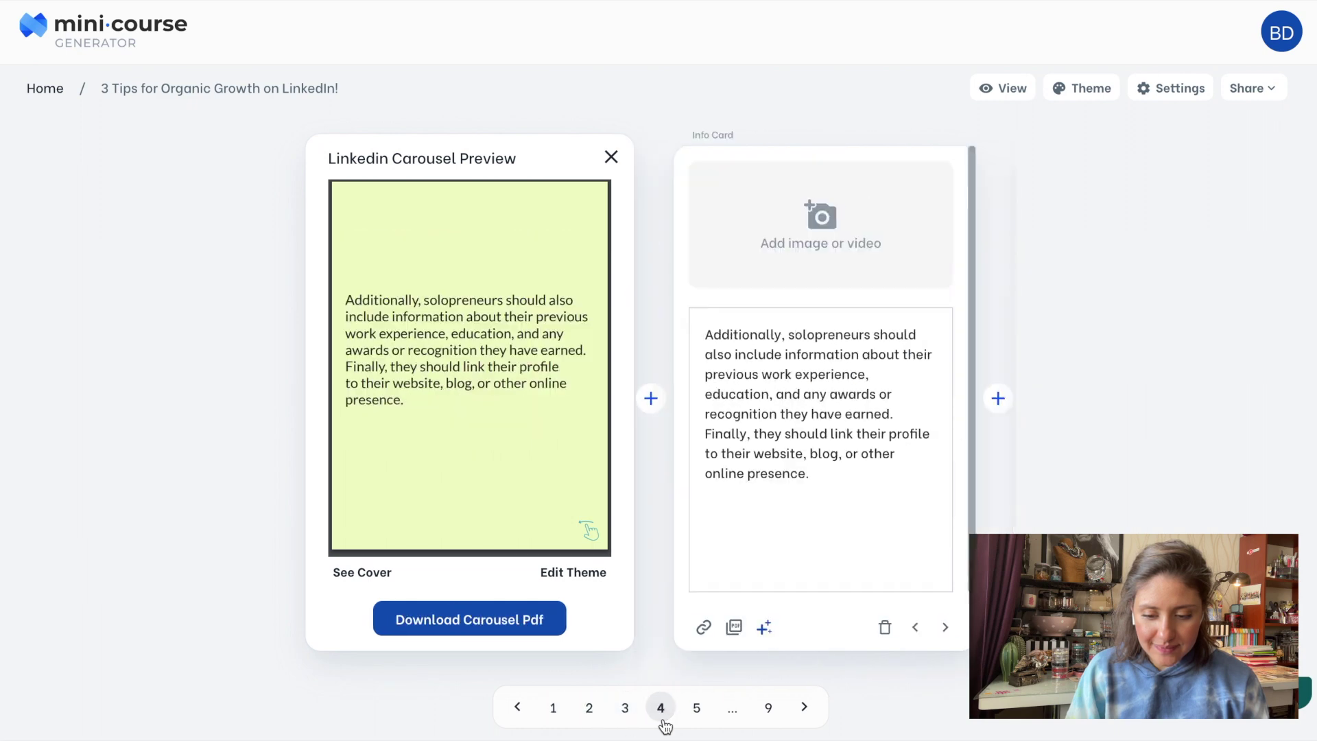
pyautogui.click(696, 710)
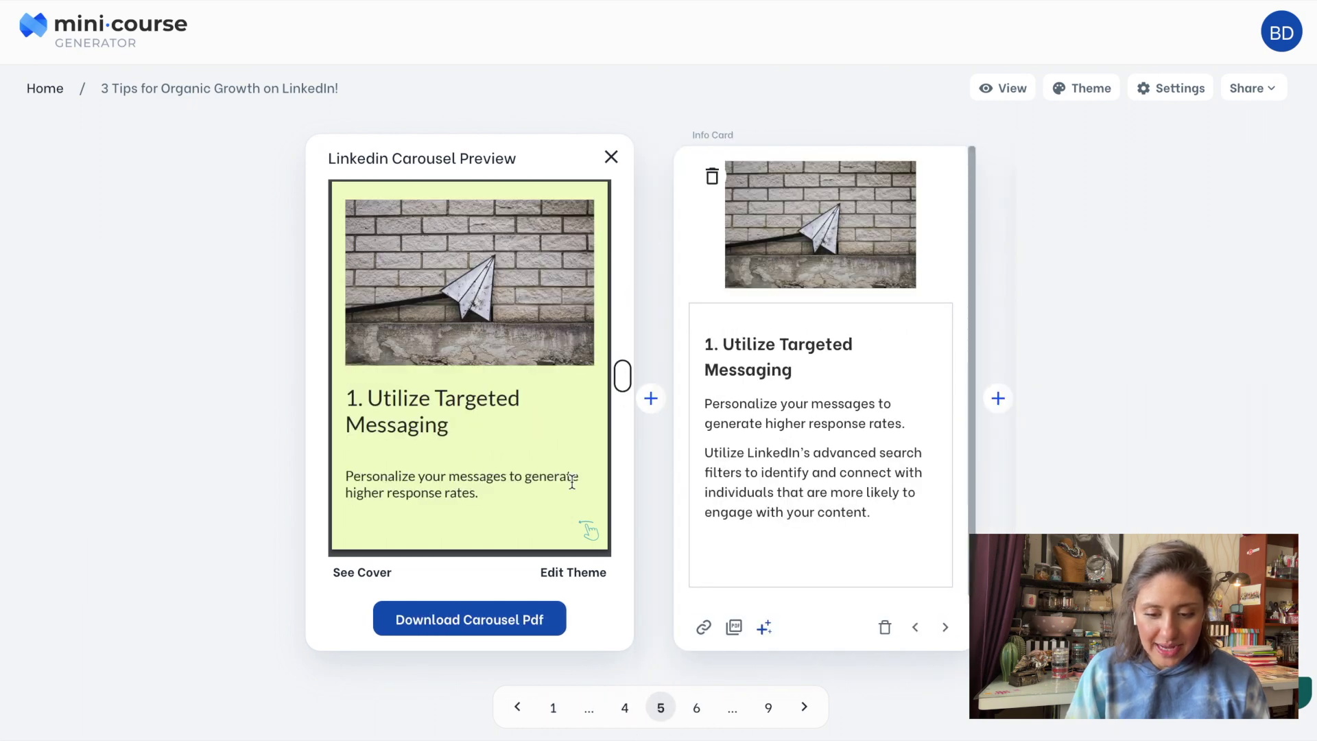
pyautogui.scroll(-3, 572, 483)
pyautogui.scroll(2, 568, 465)
pyautogui.click(696, 708)
pyautogui.scroll(-3, 558, 532)
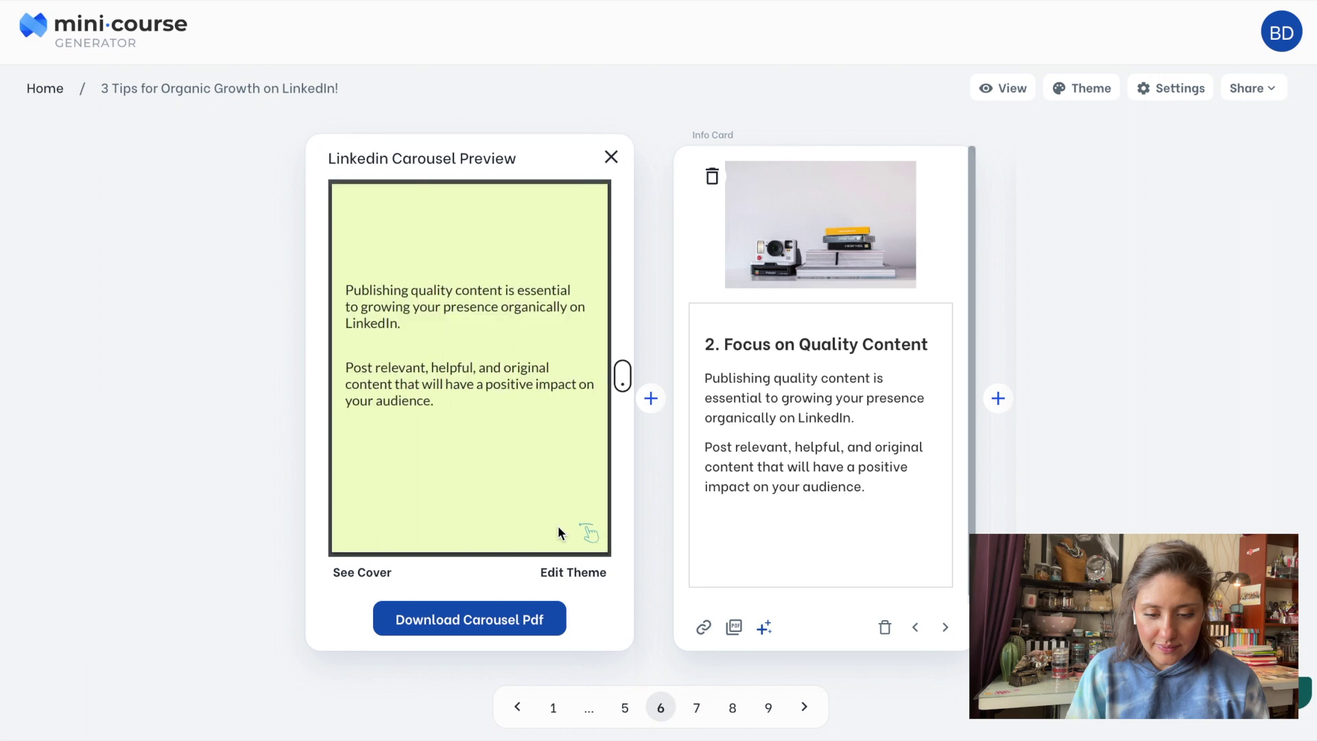
pyautogui.click(697, 718)
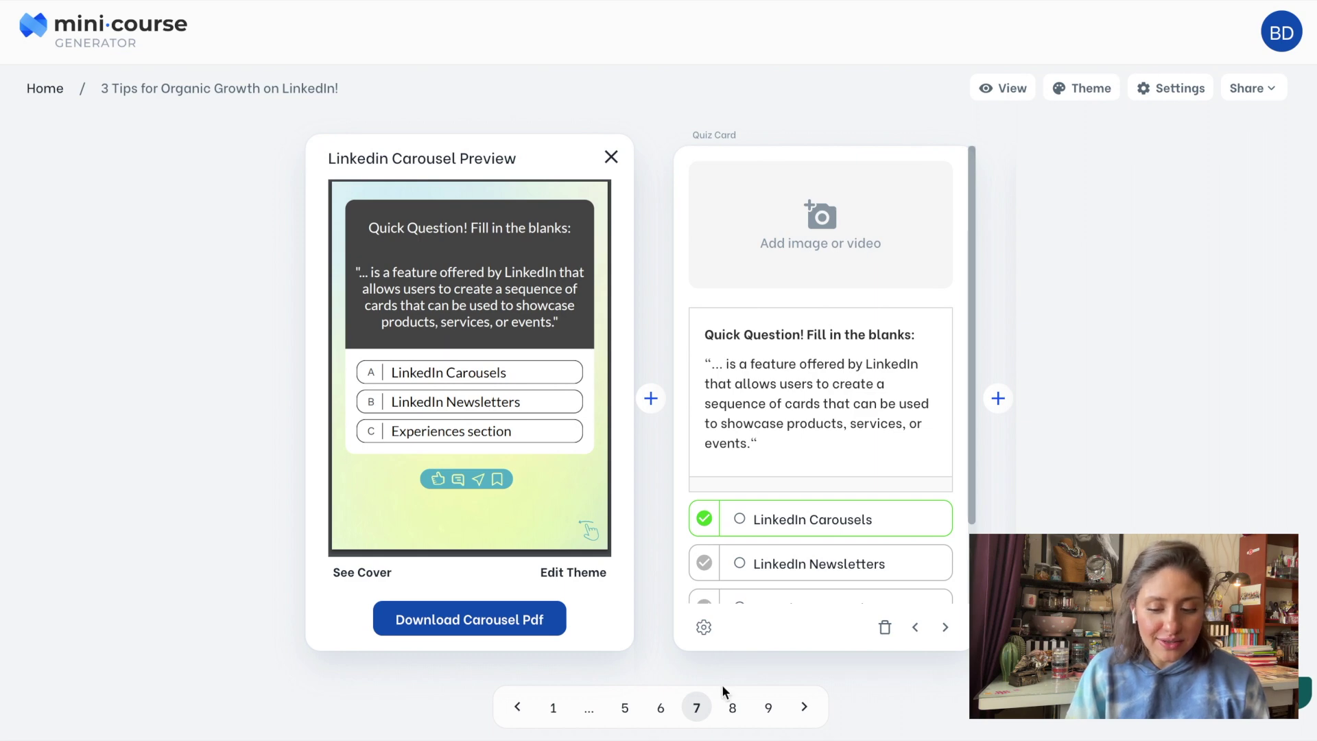
pyautogui.click(733, 717)
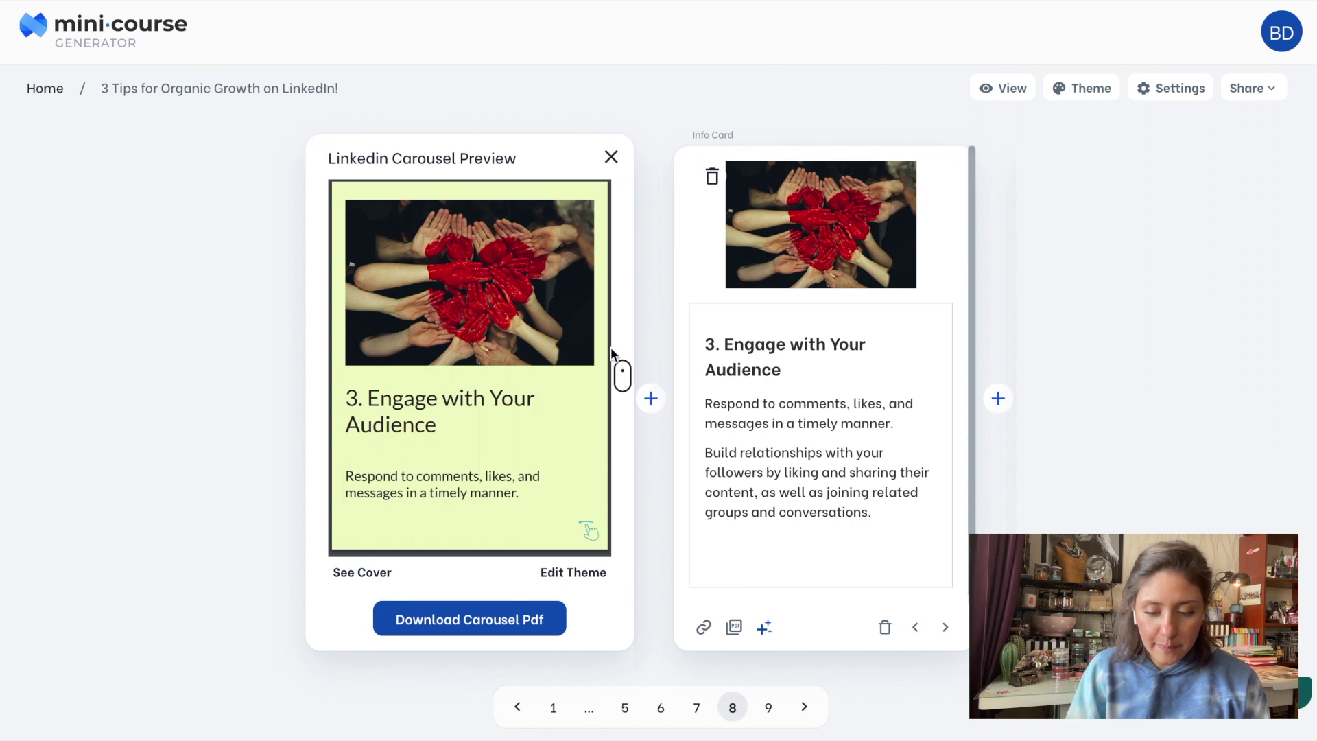
pyautogui.scroll(-5, 574, 474)
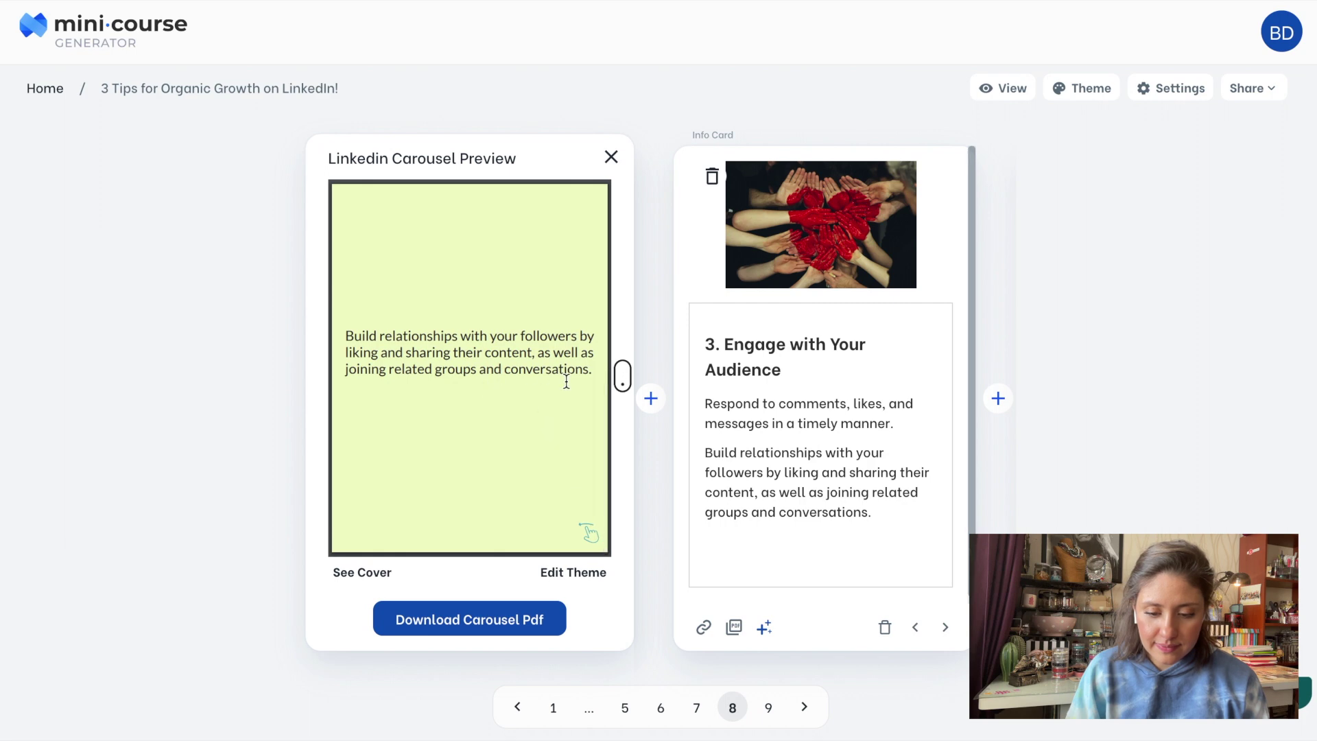
pyautogui.click(767, 720)
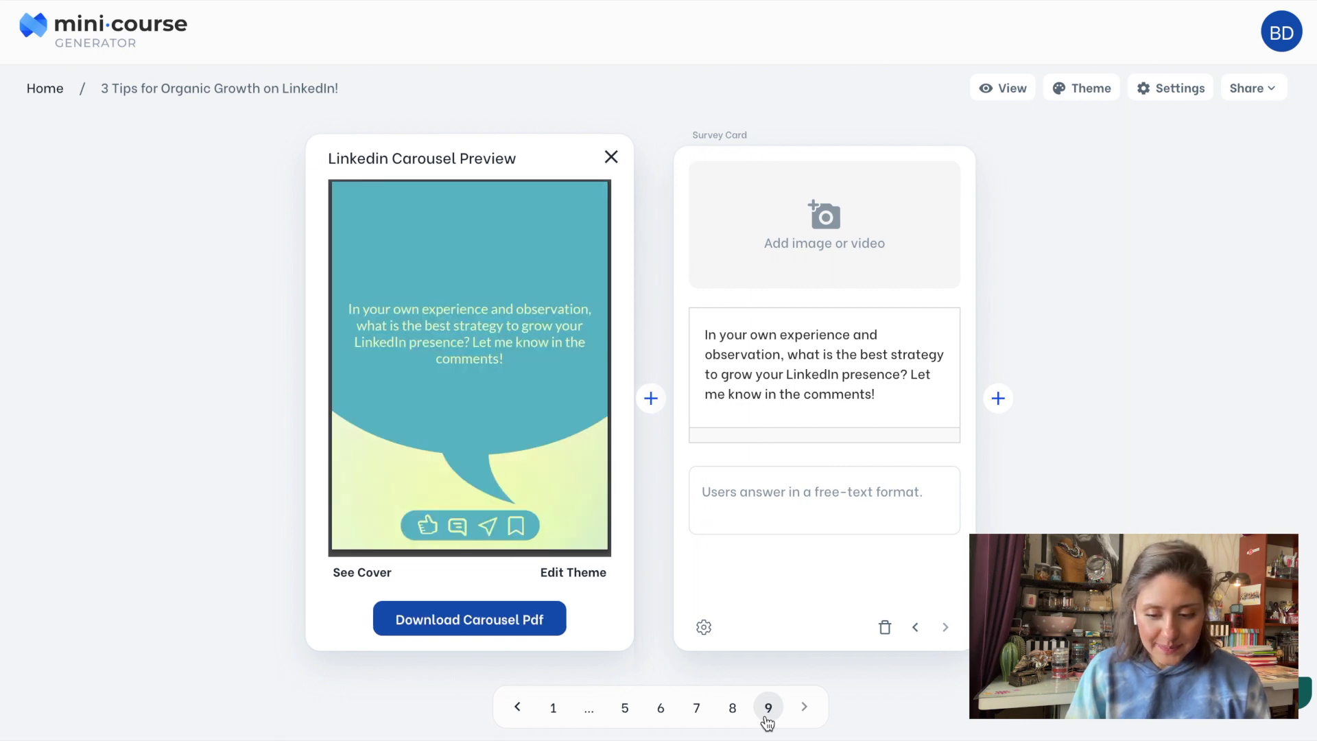
pyautogui.click(550, 712)
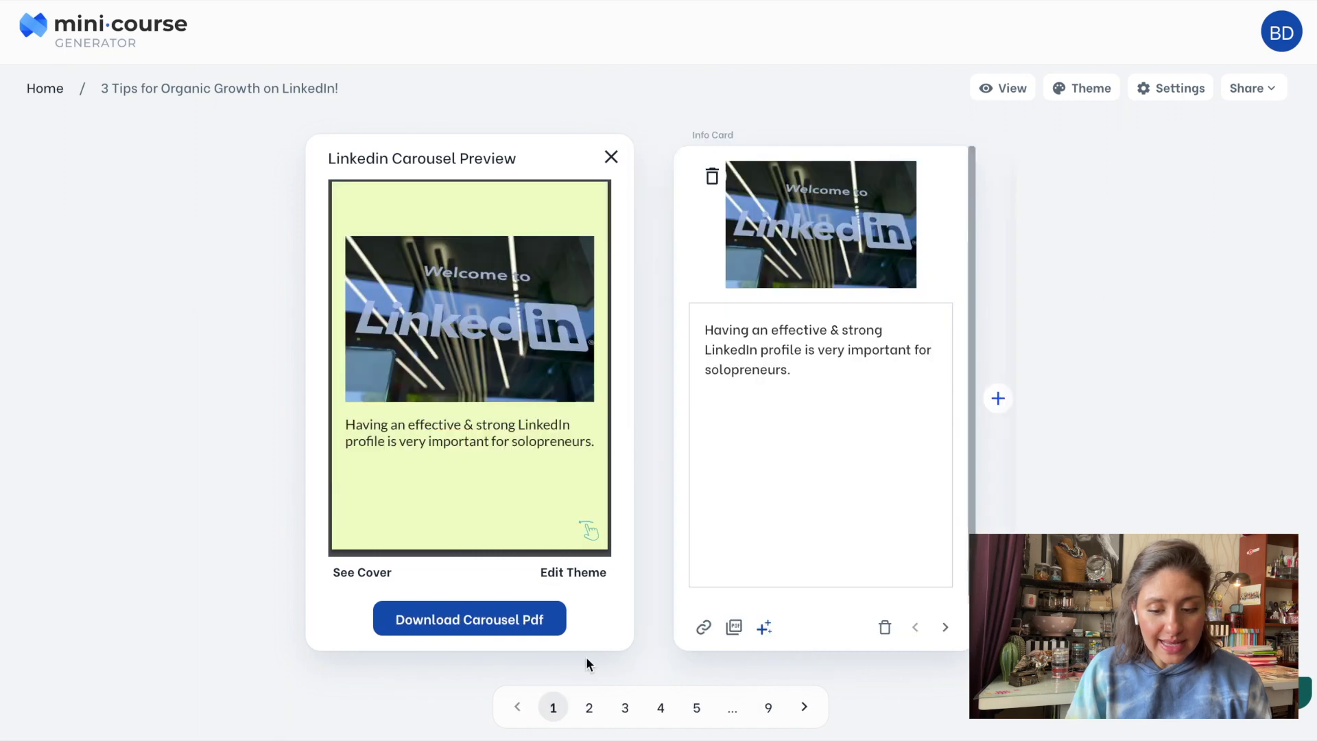
pyautogui.click(581, 581)
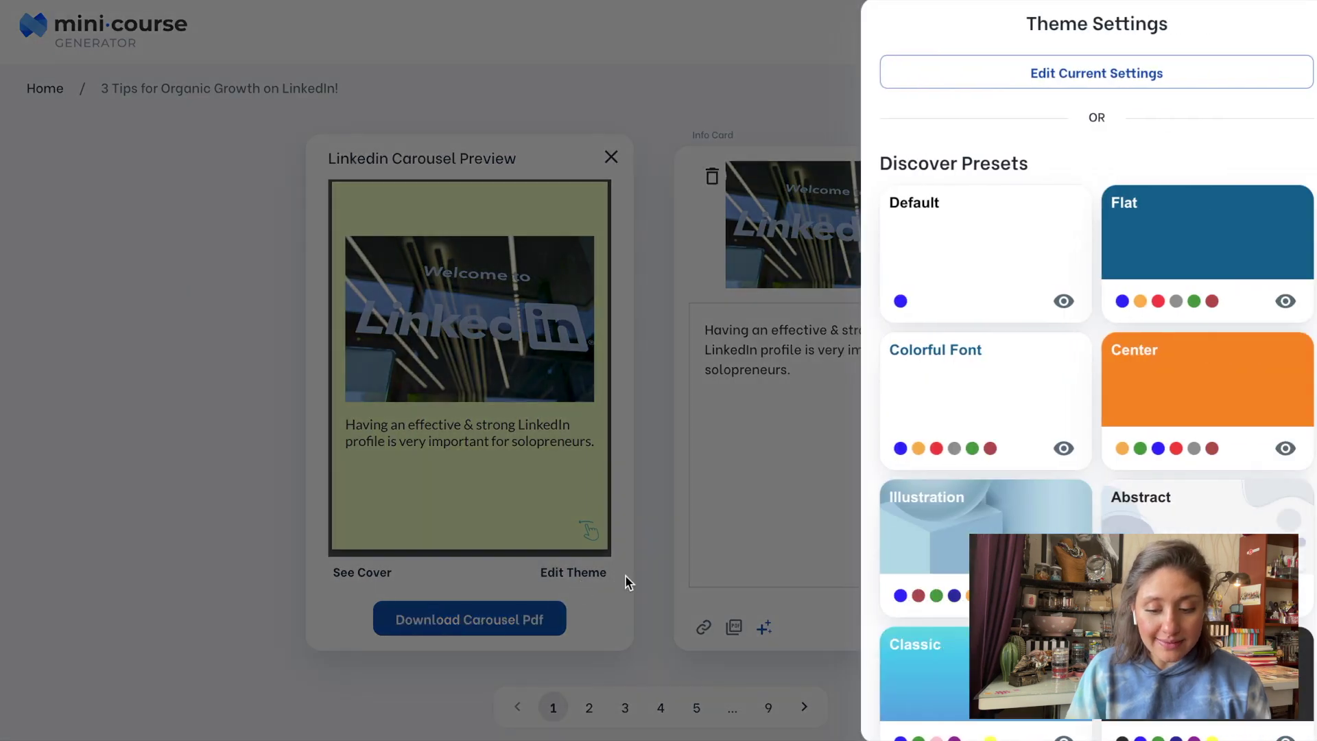
# Set the theme's swipe indicator to a straight arrow, apply it, and download the carousel PDF.
pyautogui.click(1095, 88)
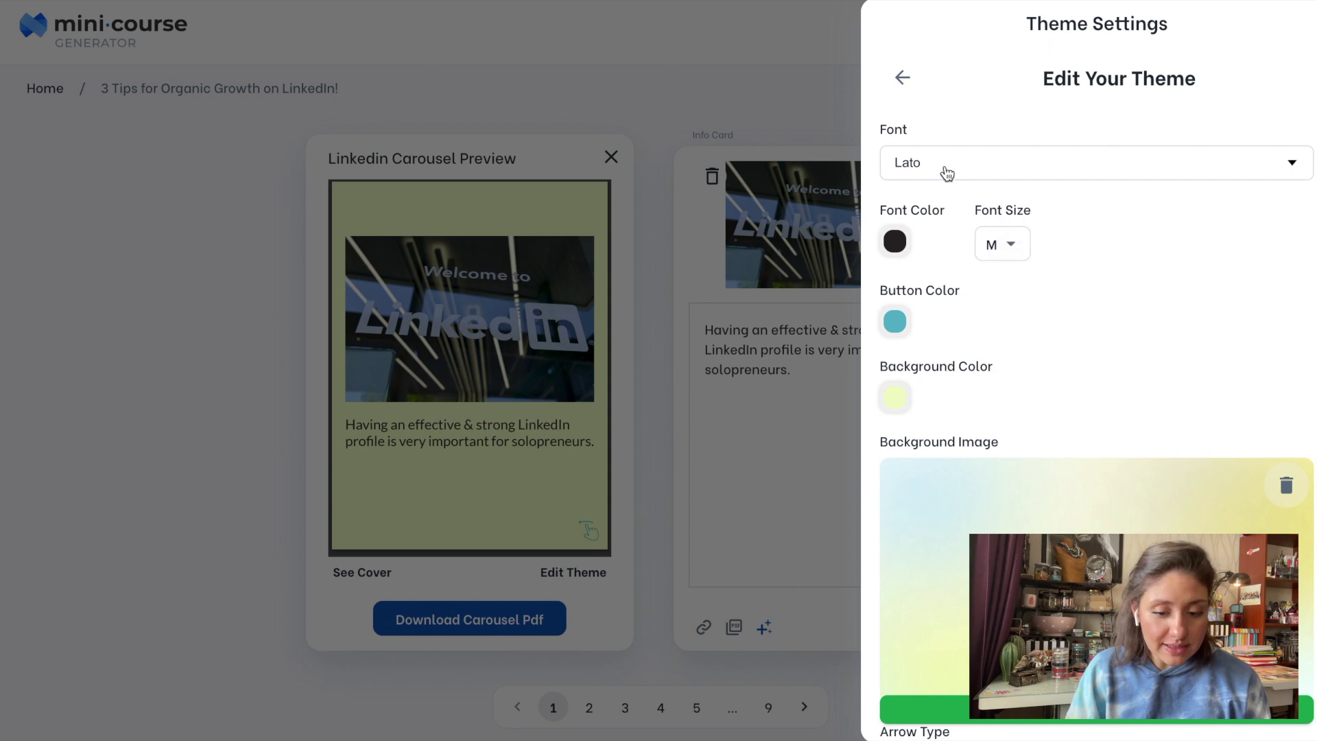
pyautogui.scroll(-3, 997, 385)
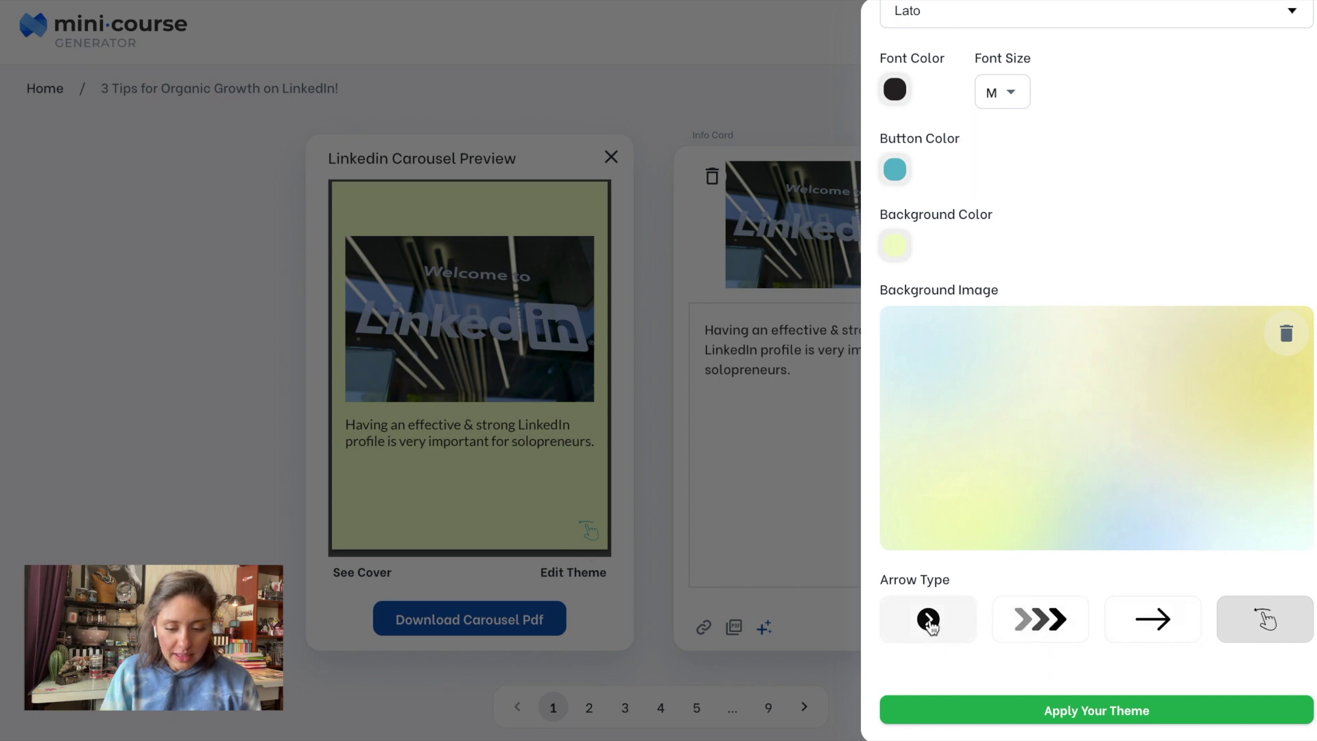
pyautogui.click(1142, 631)
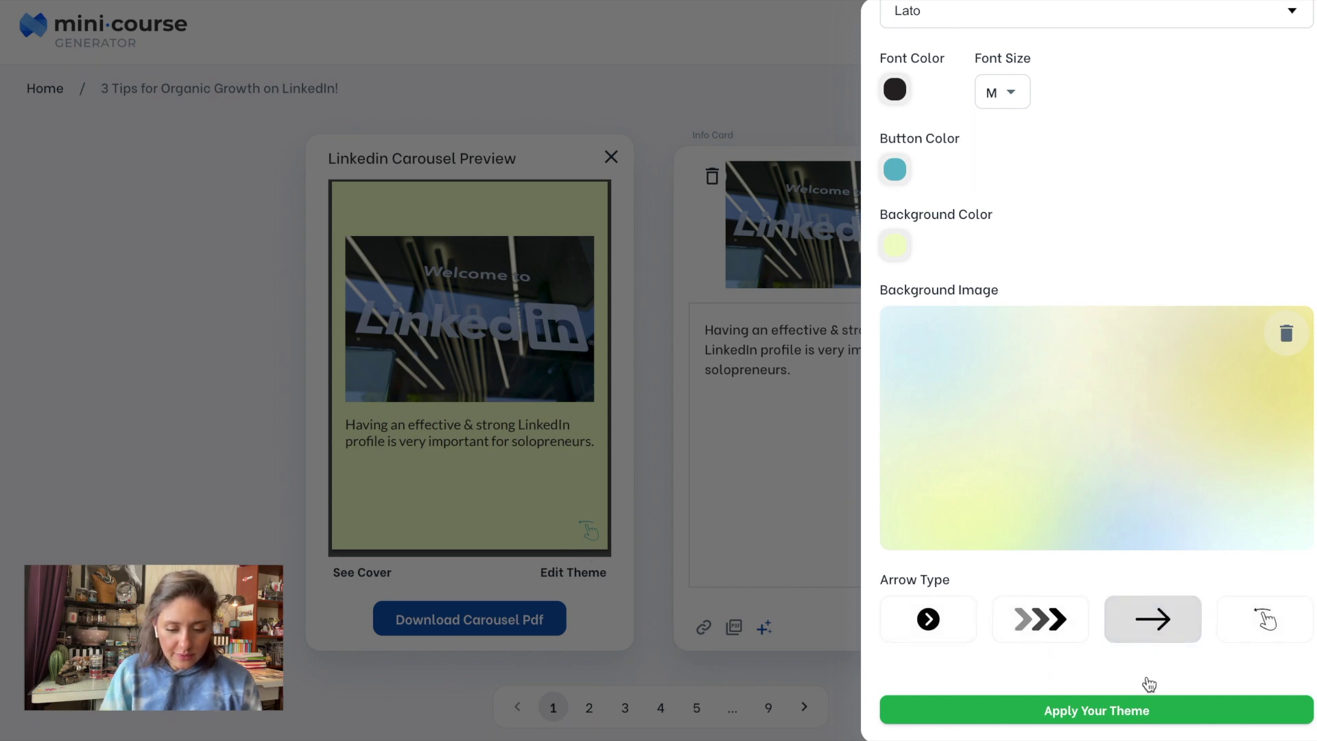
pyautogui.click(1138, 719)
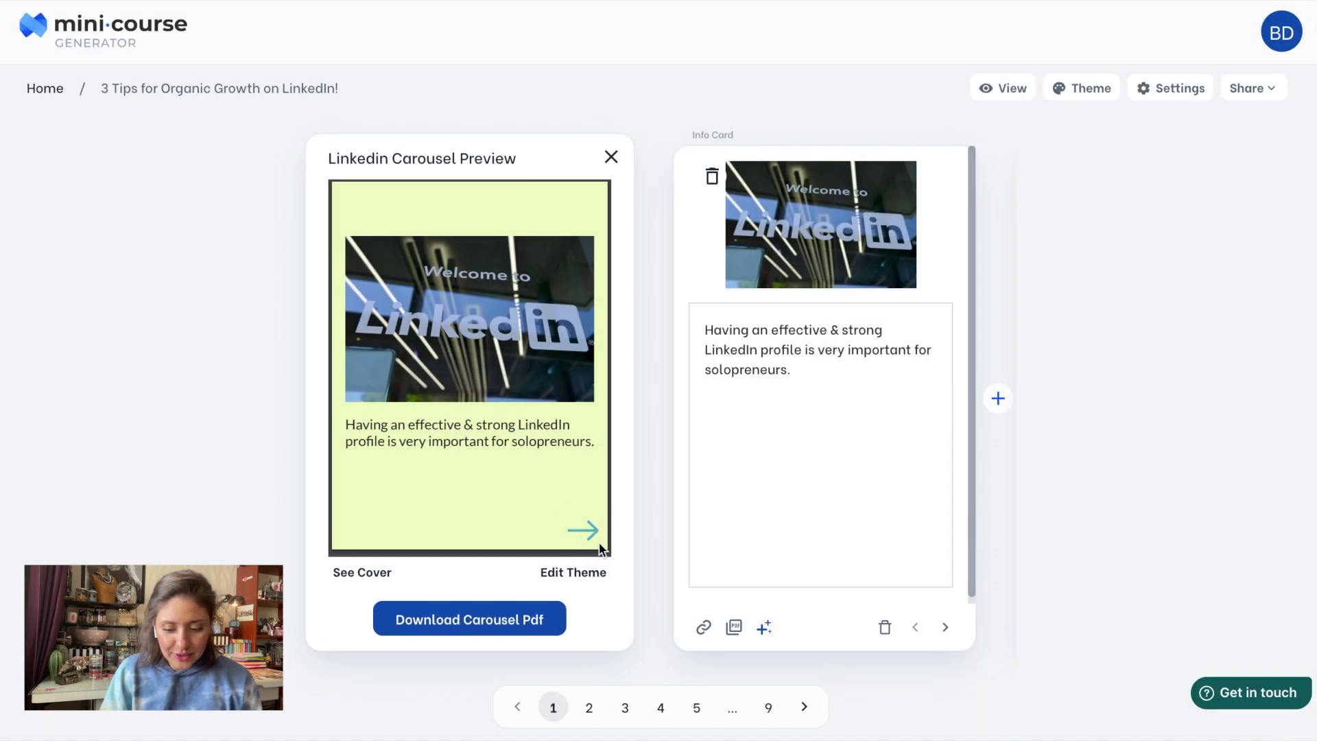
pyautogui.click(488, 624)
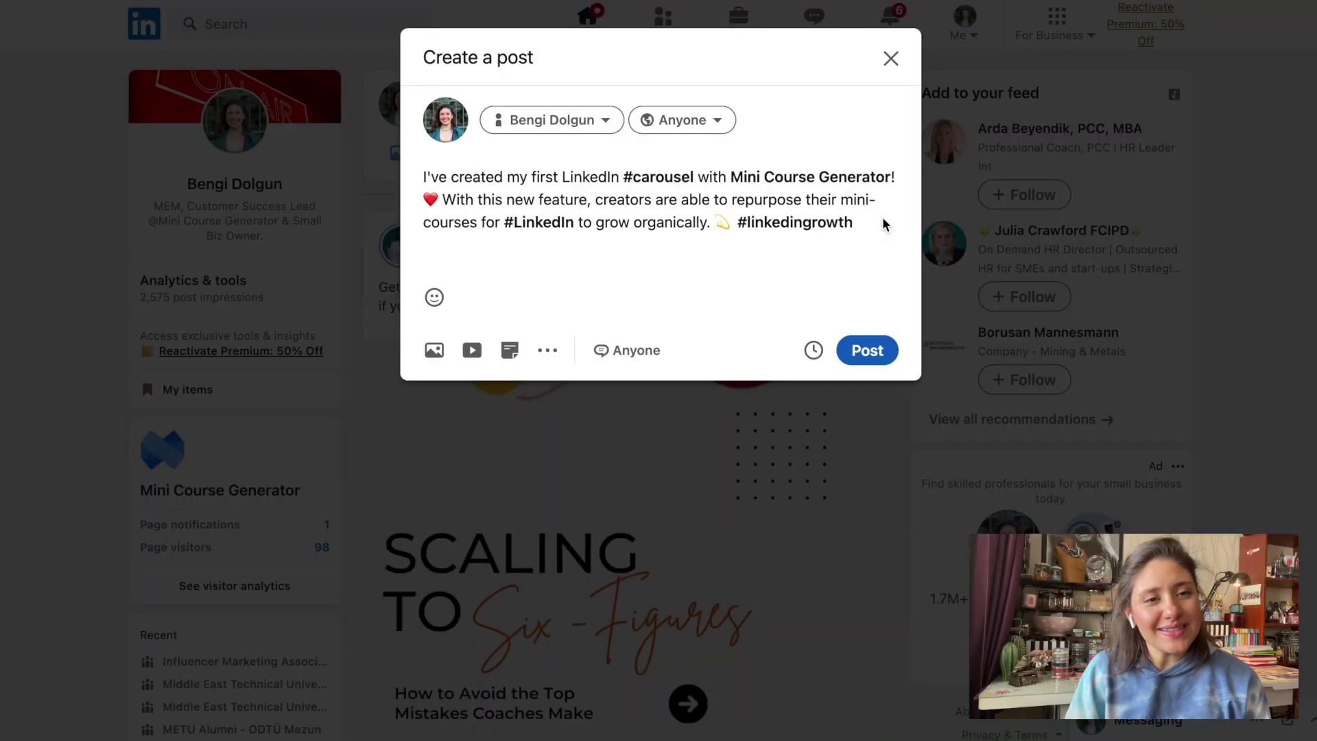
# Attach '3 Tips for Organic Growth on LinkedIn!.pdf' as a document to the drafted post and publish it.
pyautogui.click(869, 221)
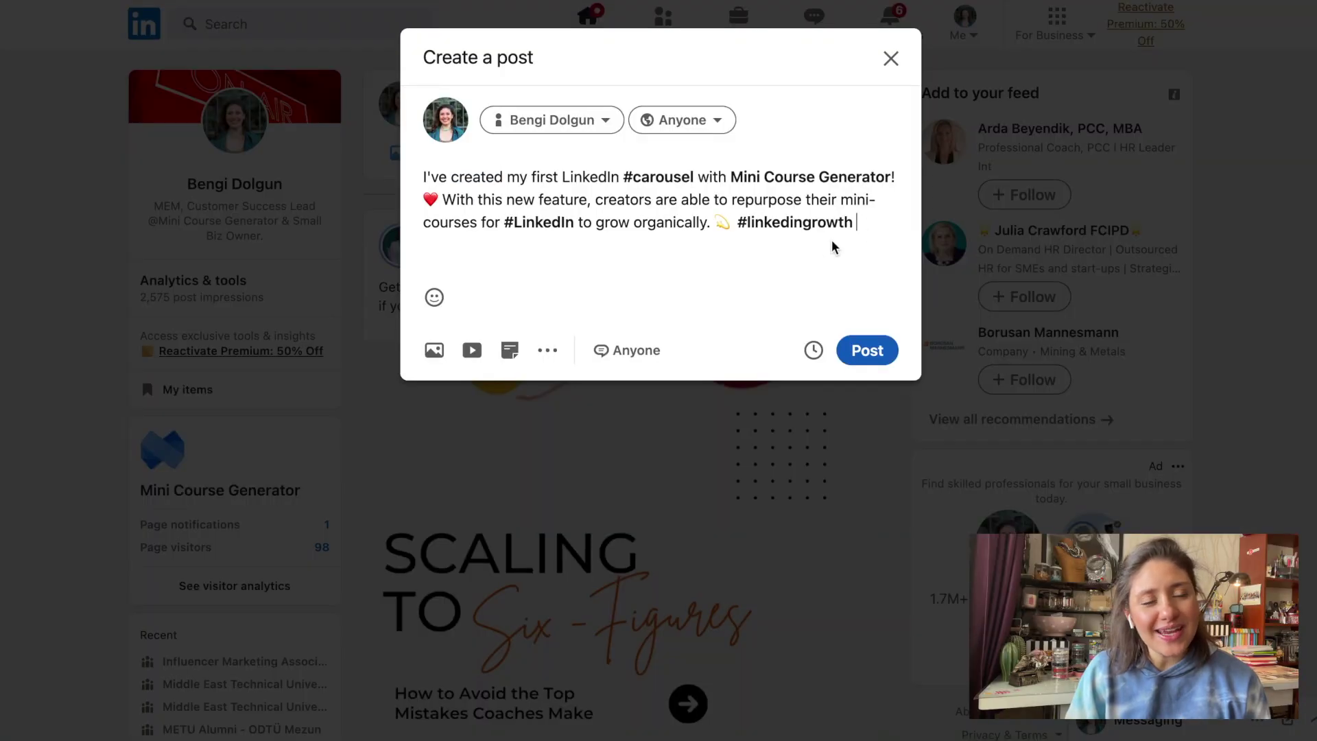
pyautogui.click(512, 354)
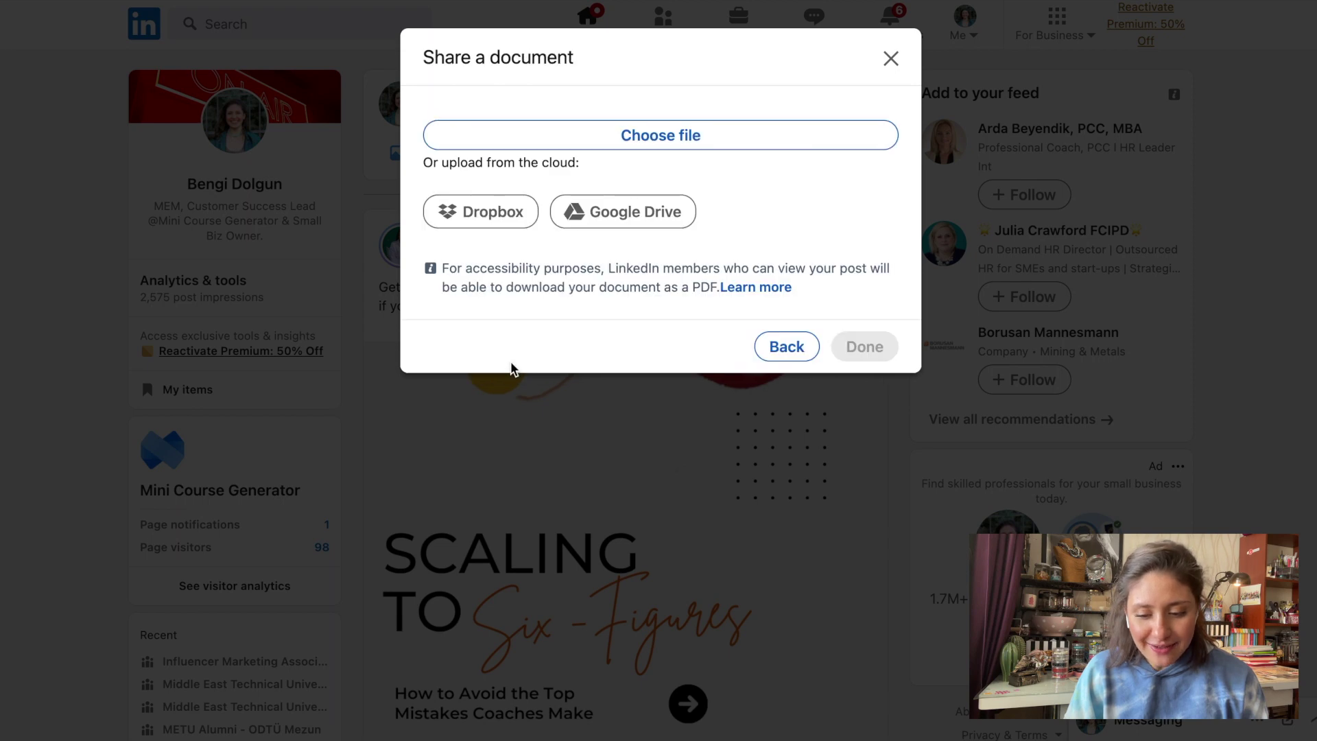
pyautogui.click(716, 147)
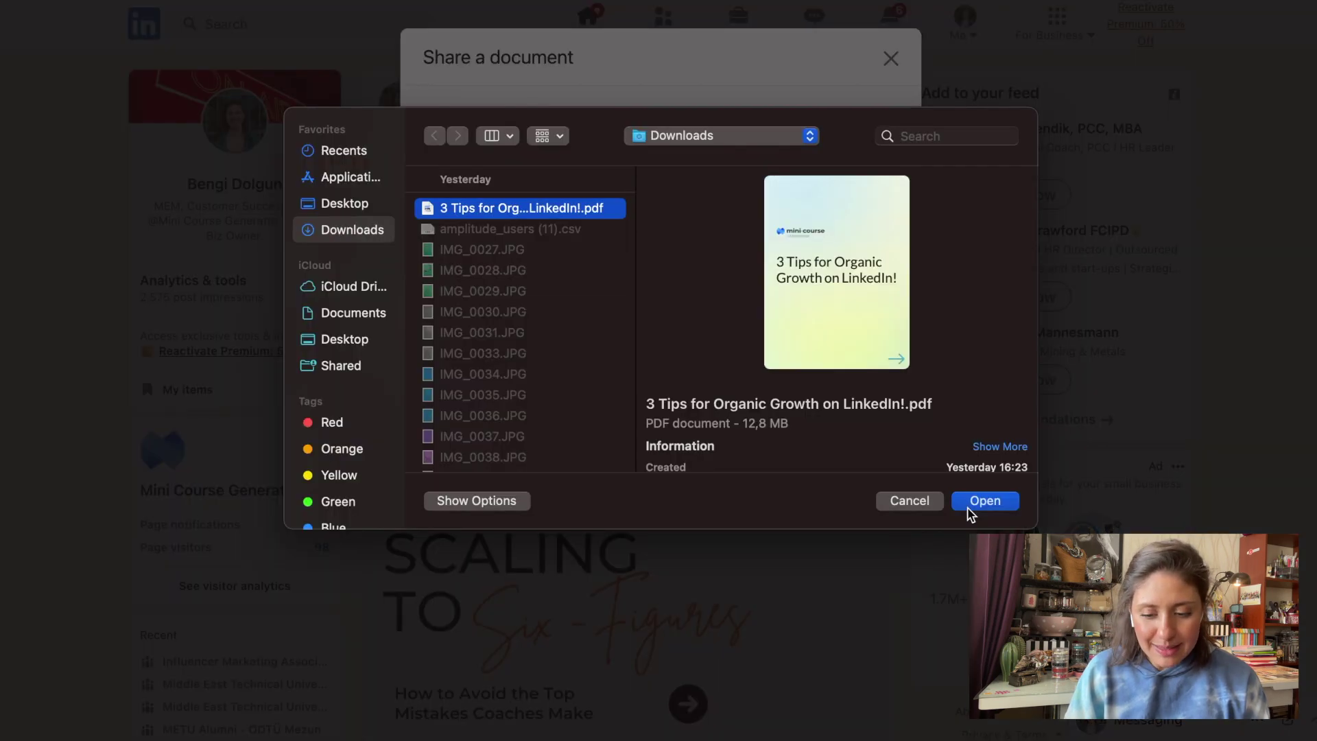
pyautogui.click(971, 506)
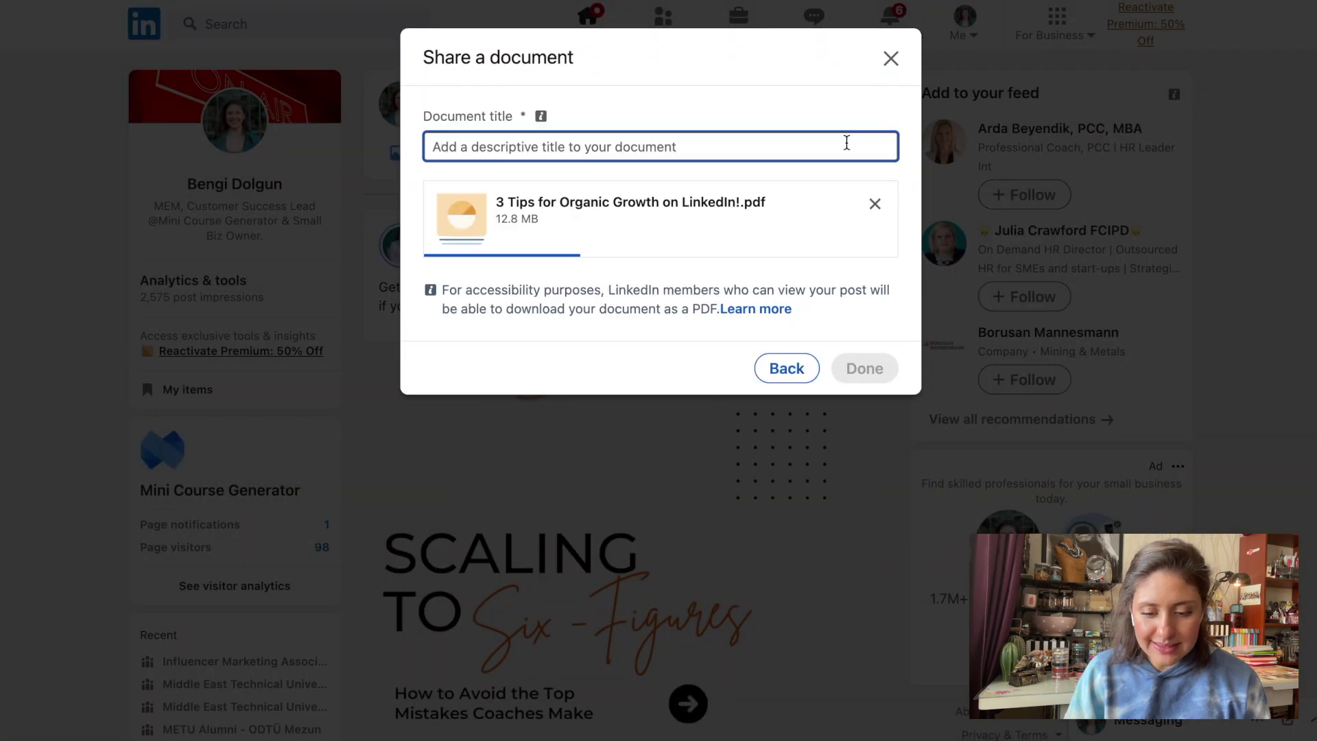
pyautogui.click(861, 368)
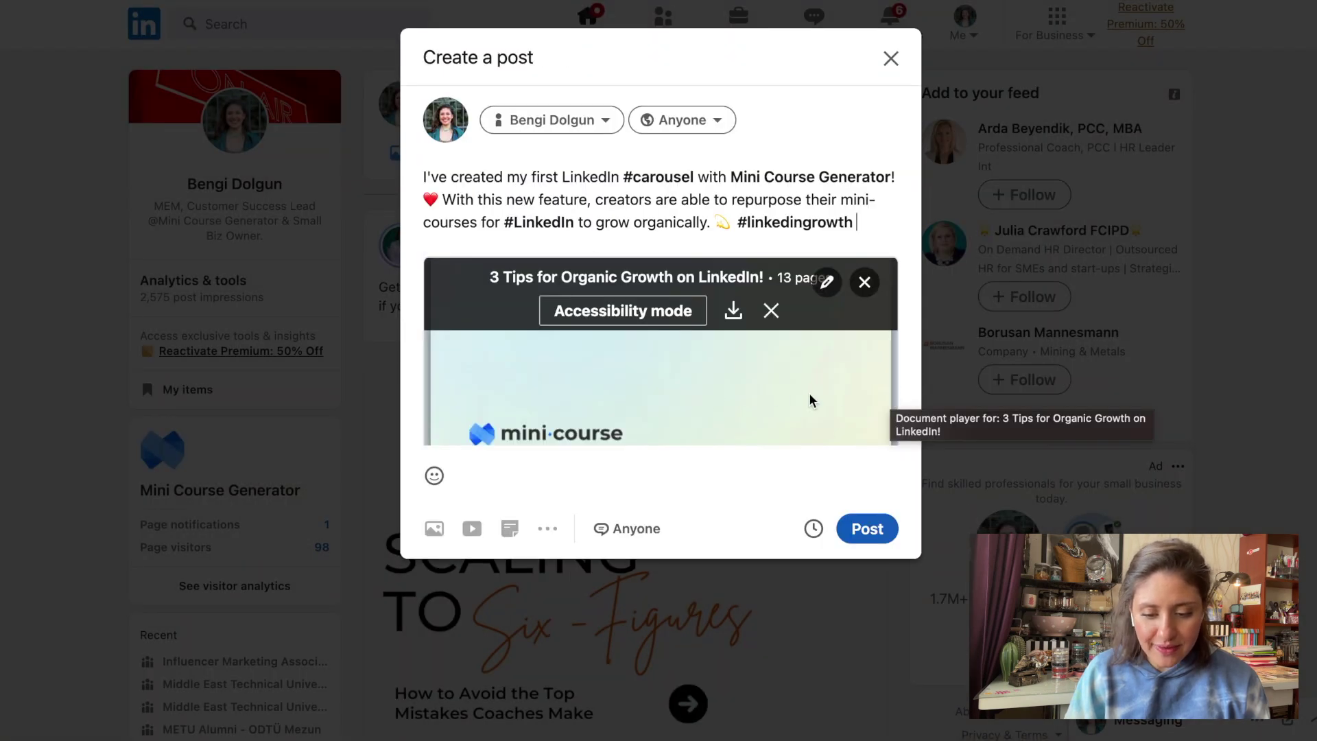
pyautogui.click(848, 546)
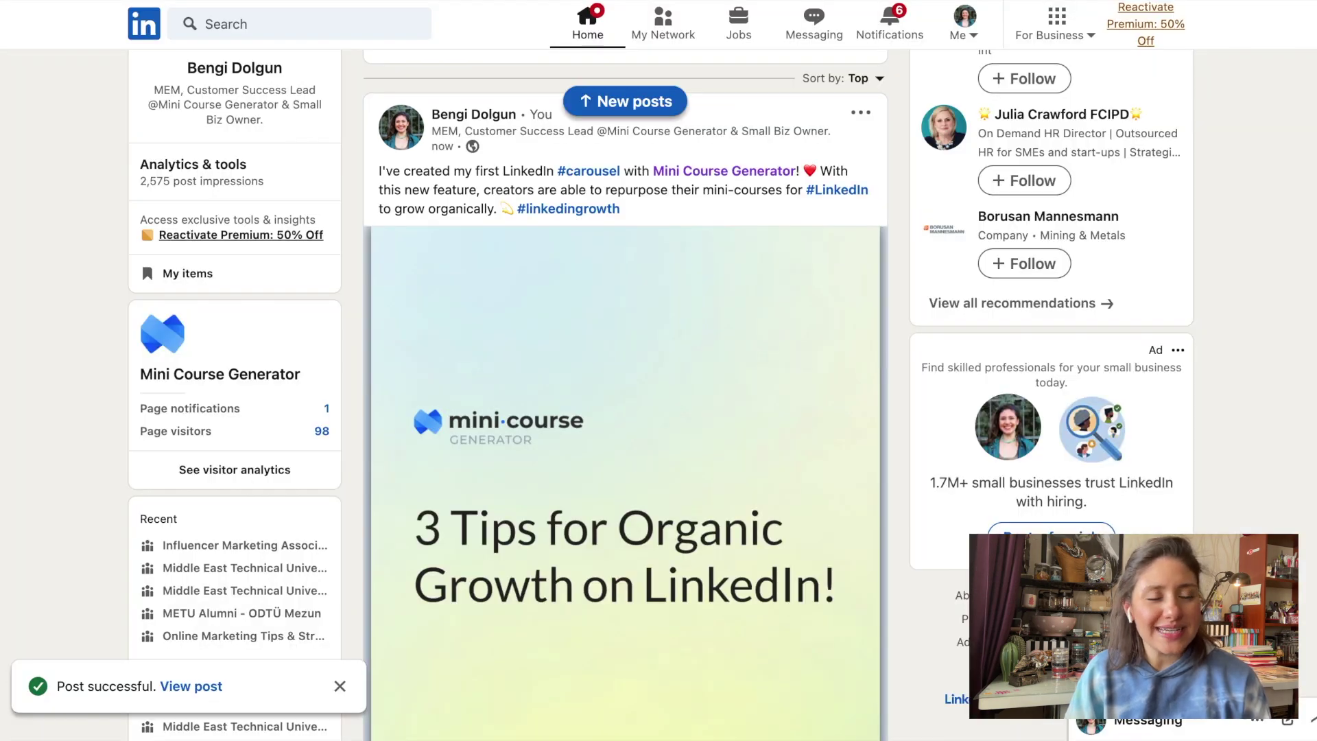
# Advance the published carousel to slide 3 of 13 and view it full screen.
pyautogui.scroll(-4, 625, 412)
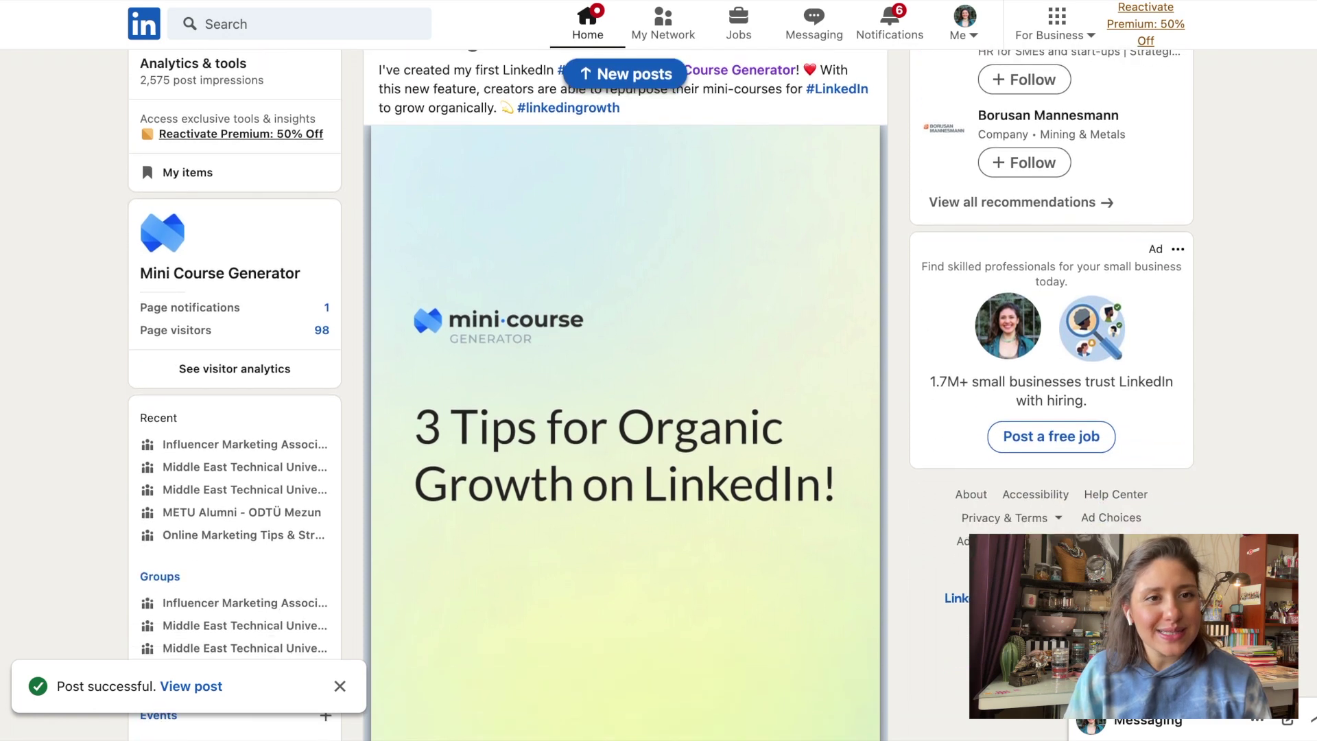
pyautogui.scroll(-1, 857, 411)
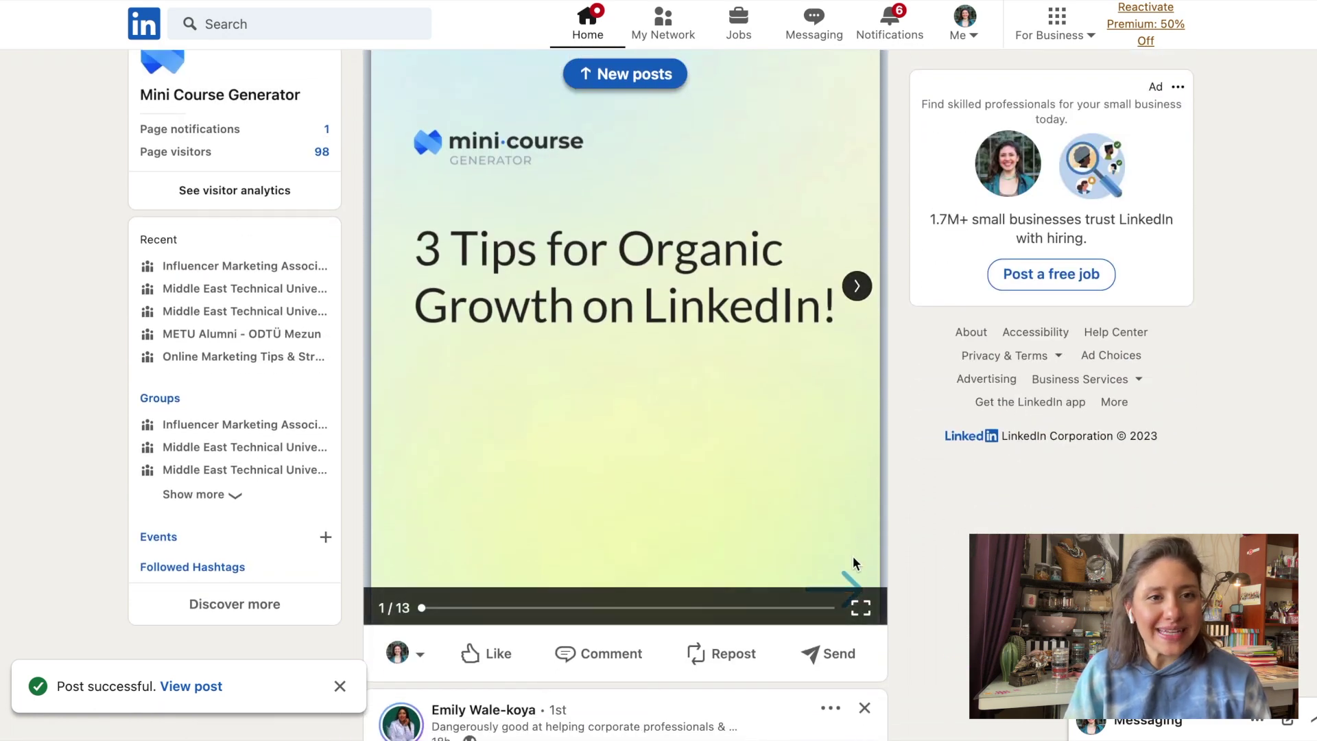
pyautogui.click(856, 286)
pyautogui.scroll(3, 856, 295)
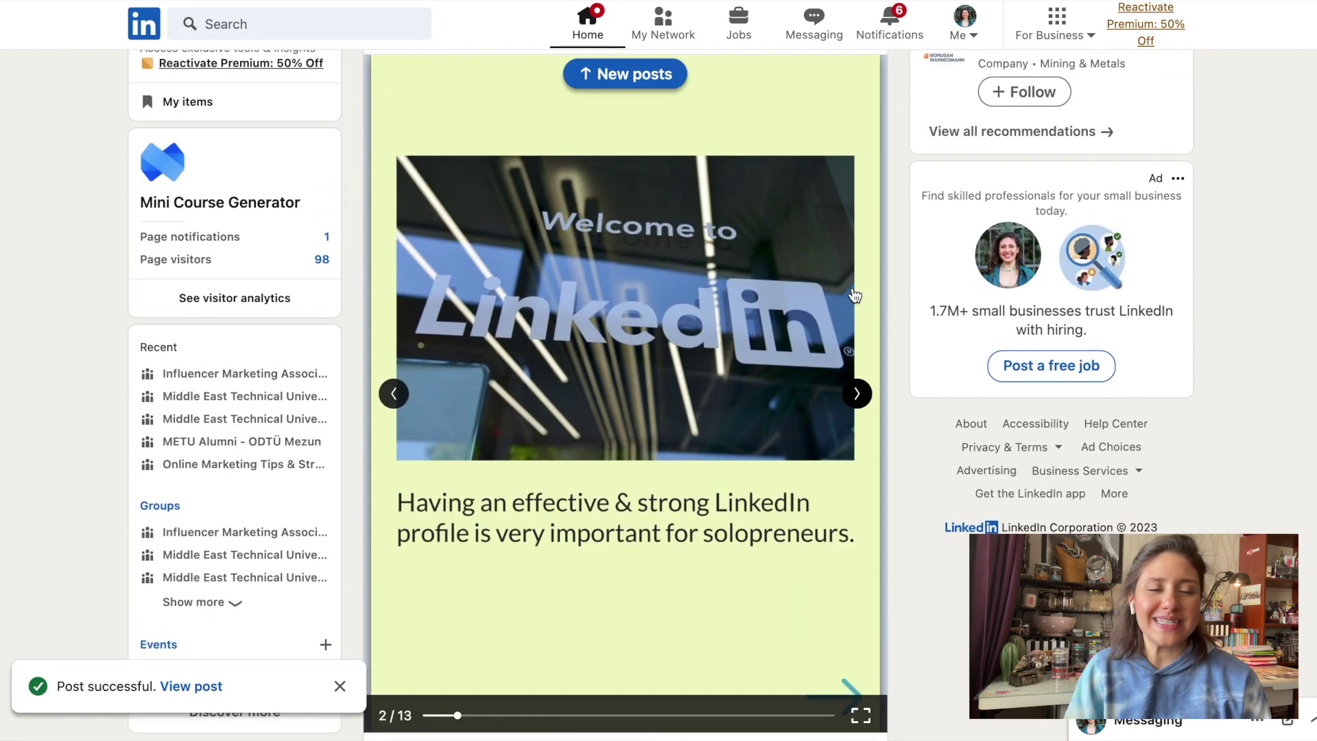
pyautogui.click(857, 441)
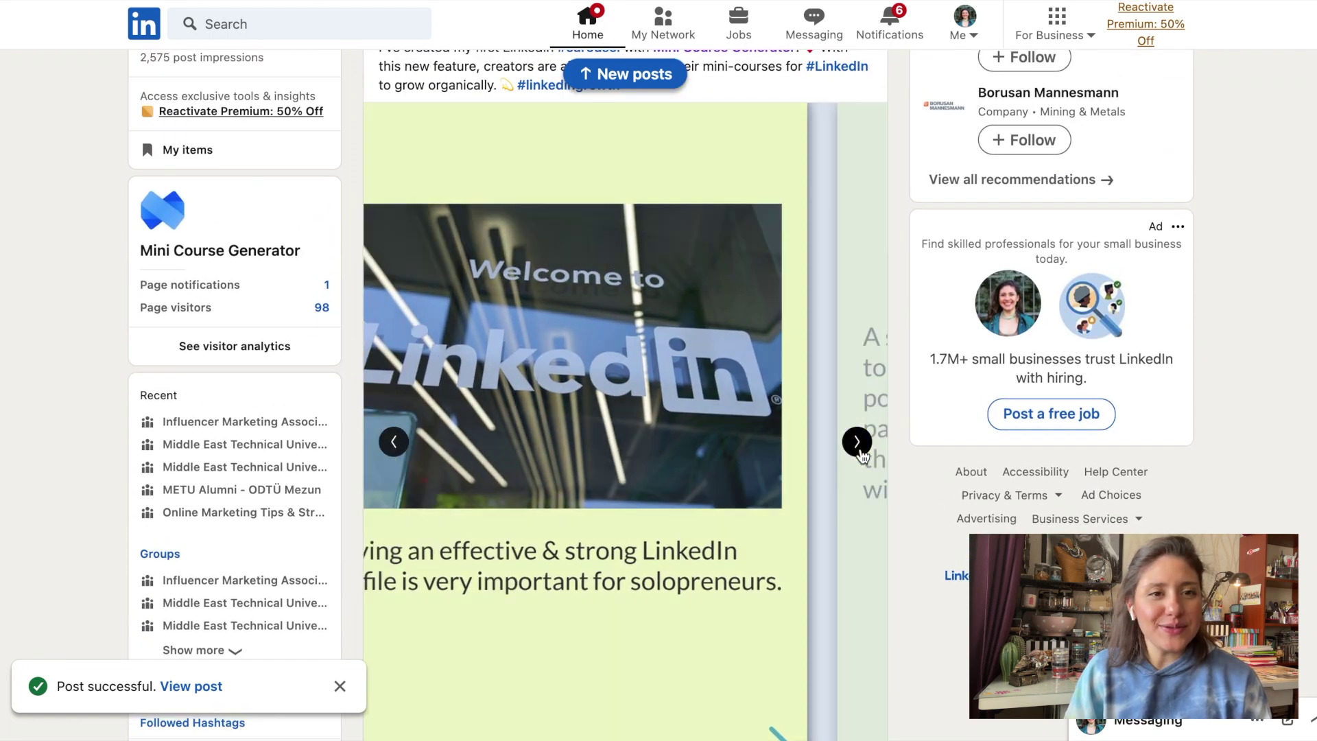
pyautogui.scroll(-3, 862, 456)
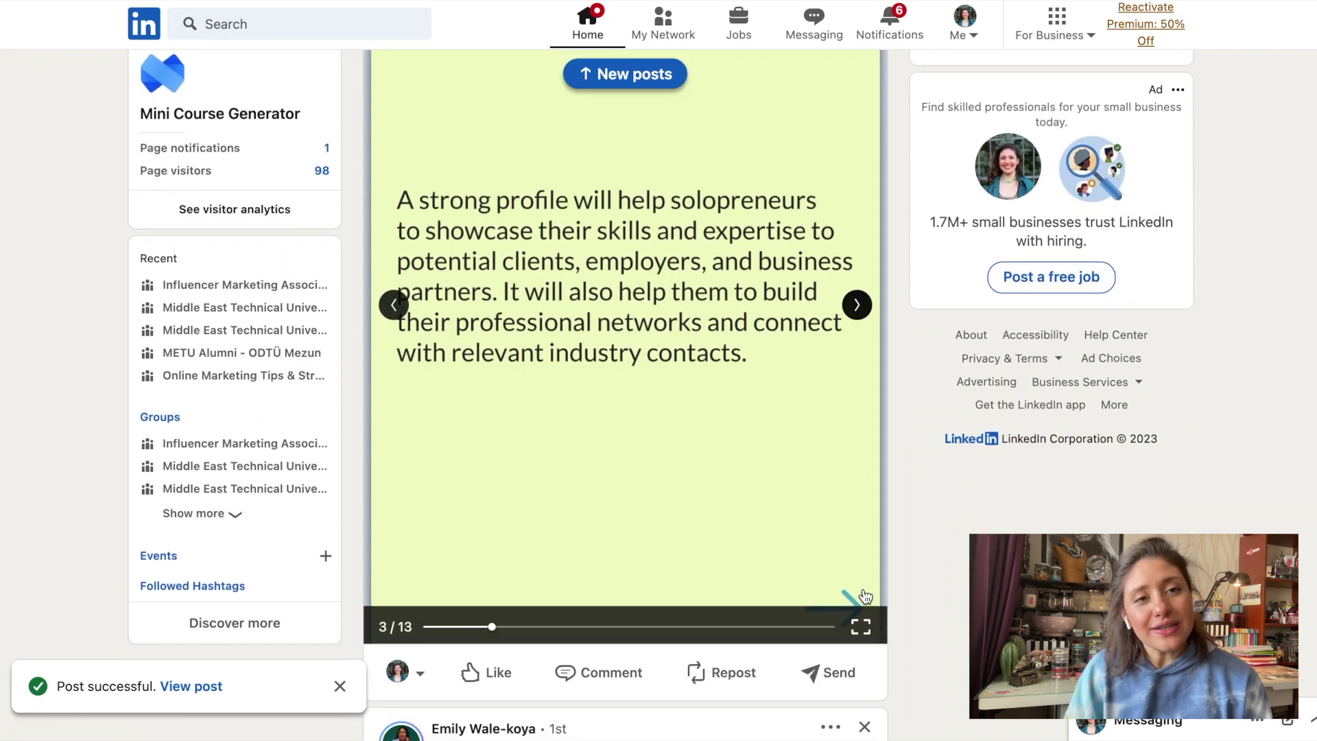
pyautogui.click(861, 632)
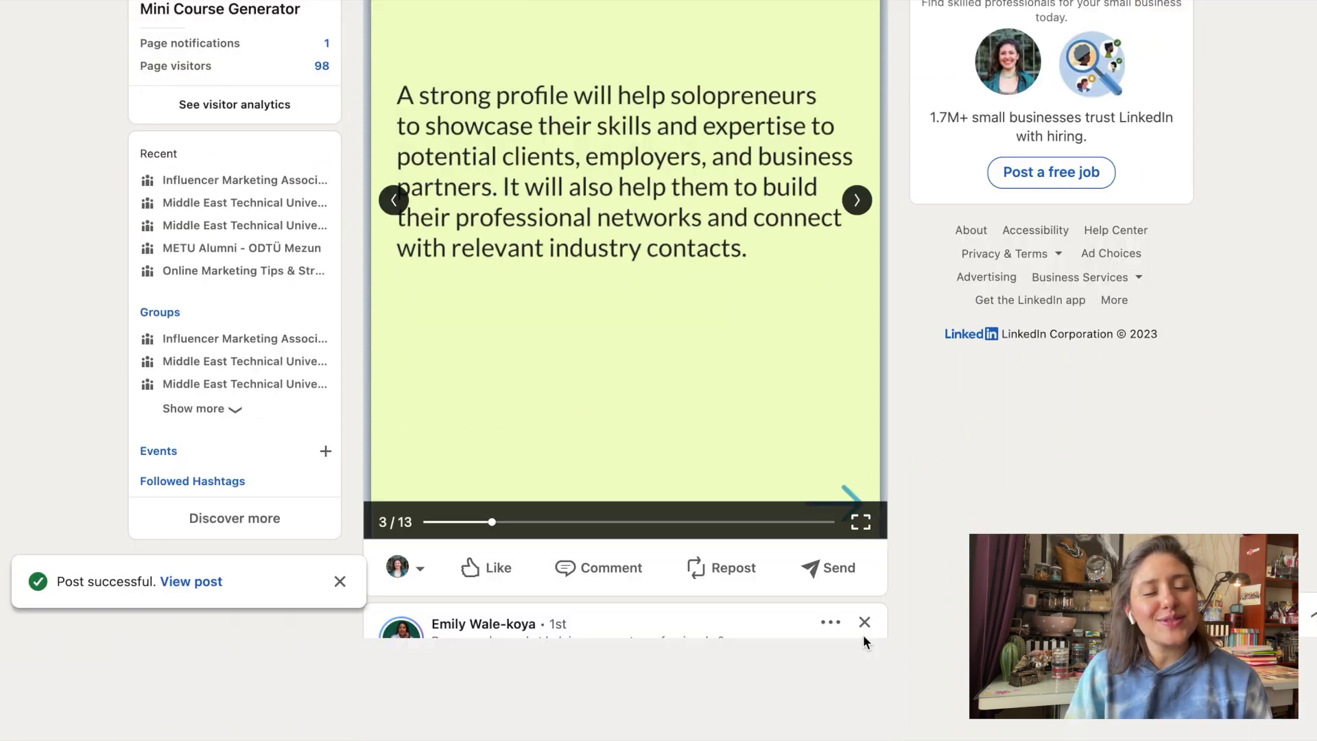